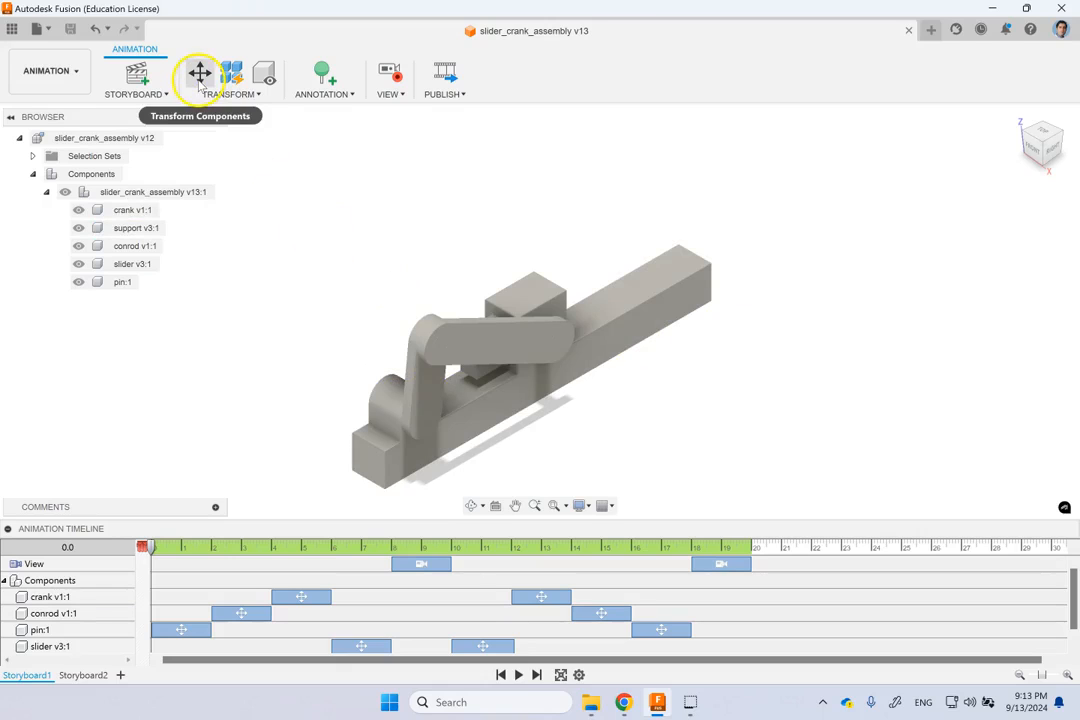
left_click(218, 95)
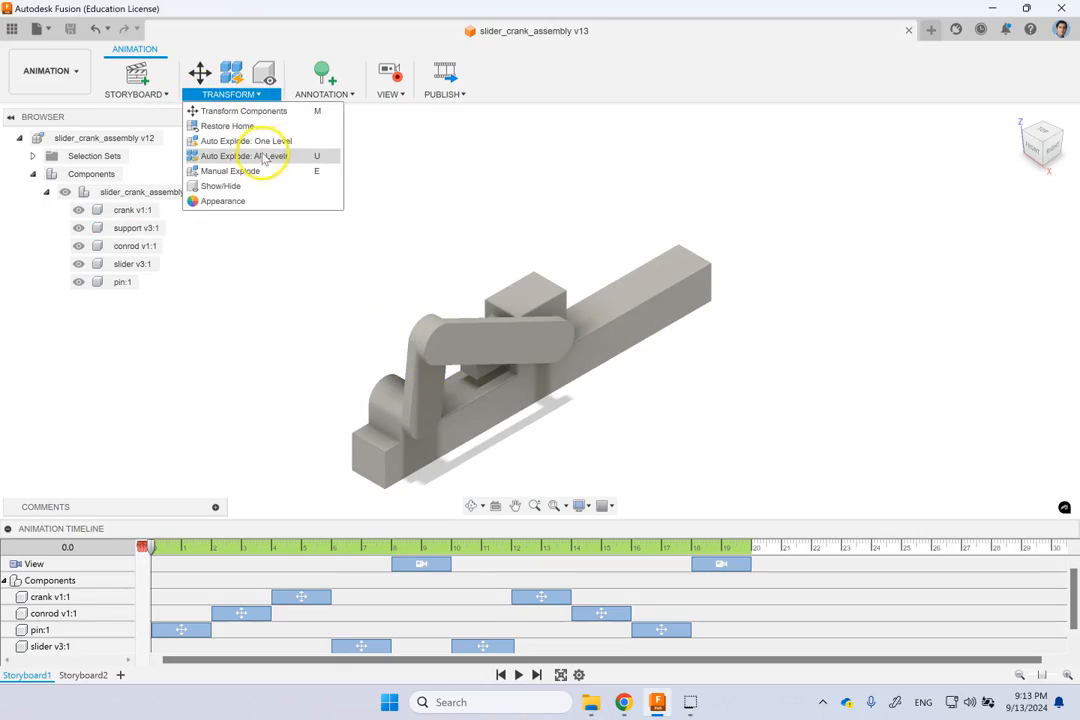
left_click(260, 229)
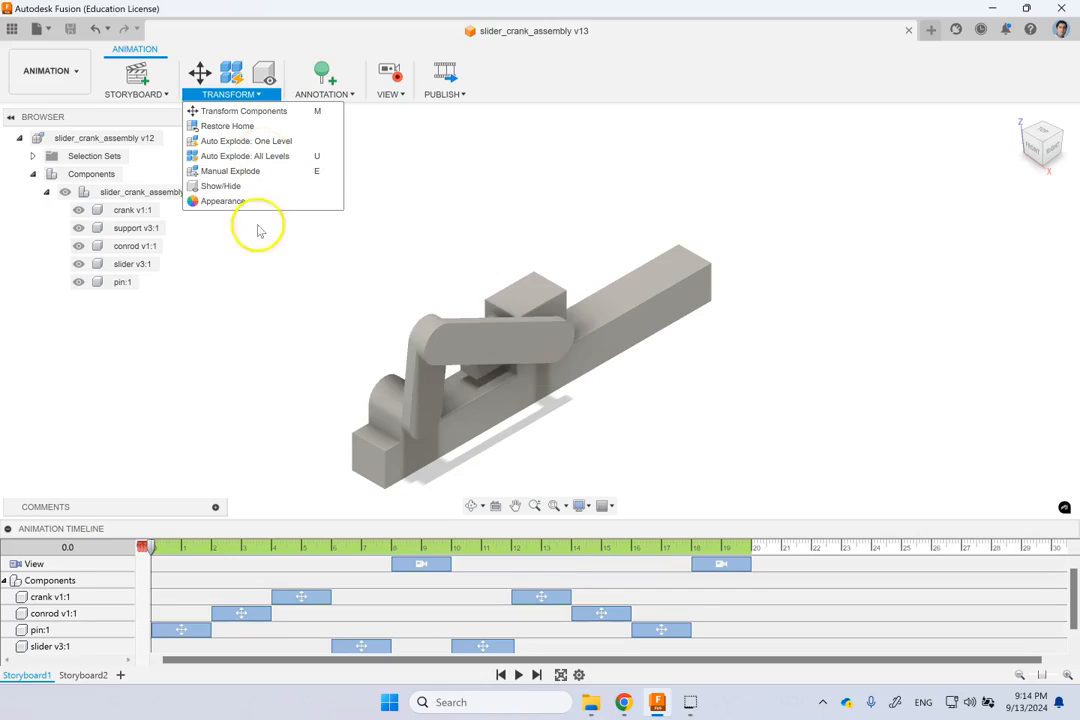
left_click(489, 352)
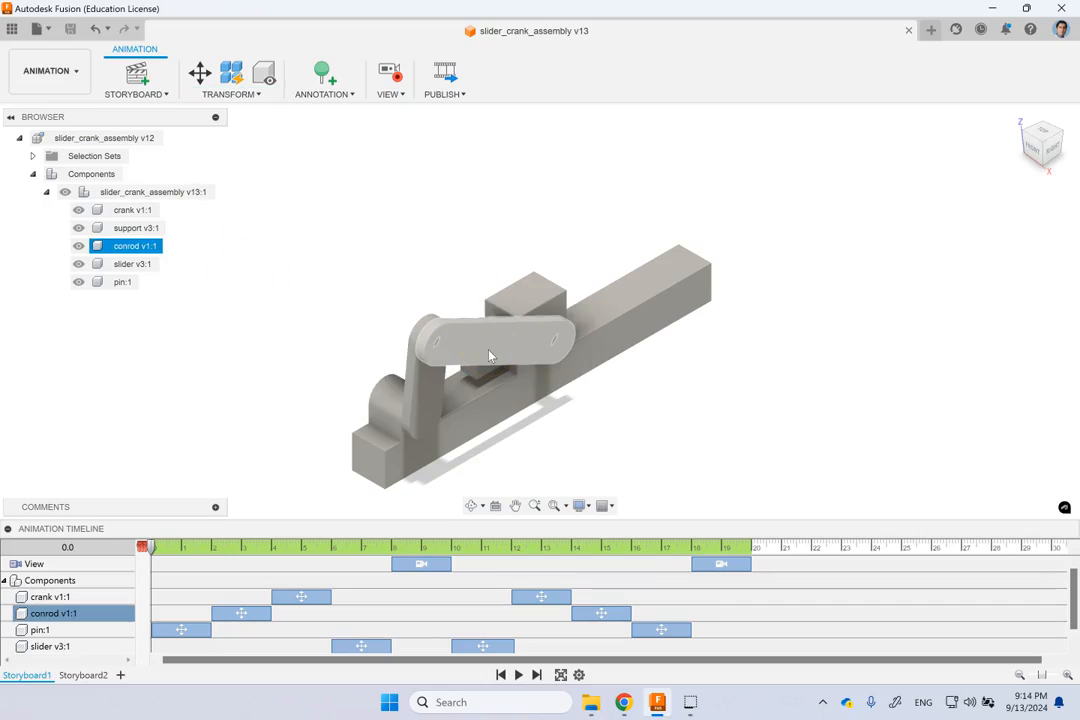
key("Escape")
Step: Switch to the Design workspace, view the available Assemble commands, and return to the Animation workspace
left_click(48, 70)
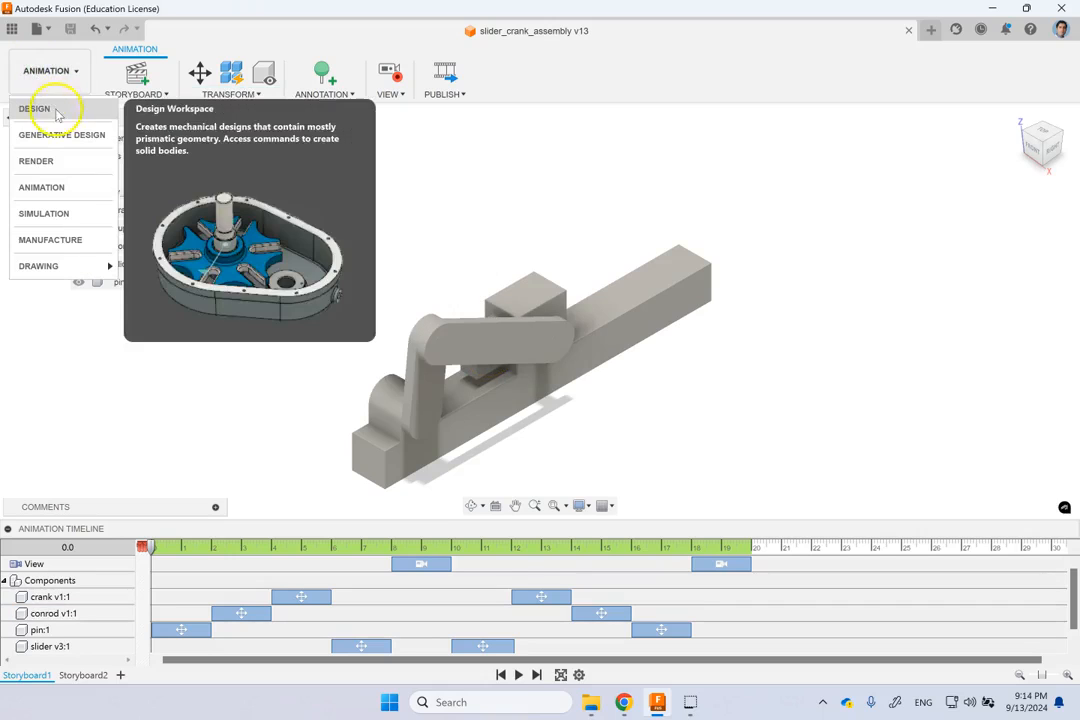
left_click(57, 113)
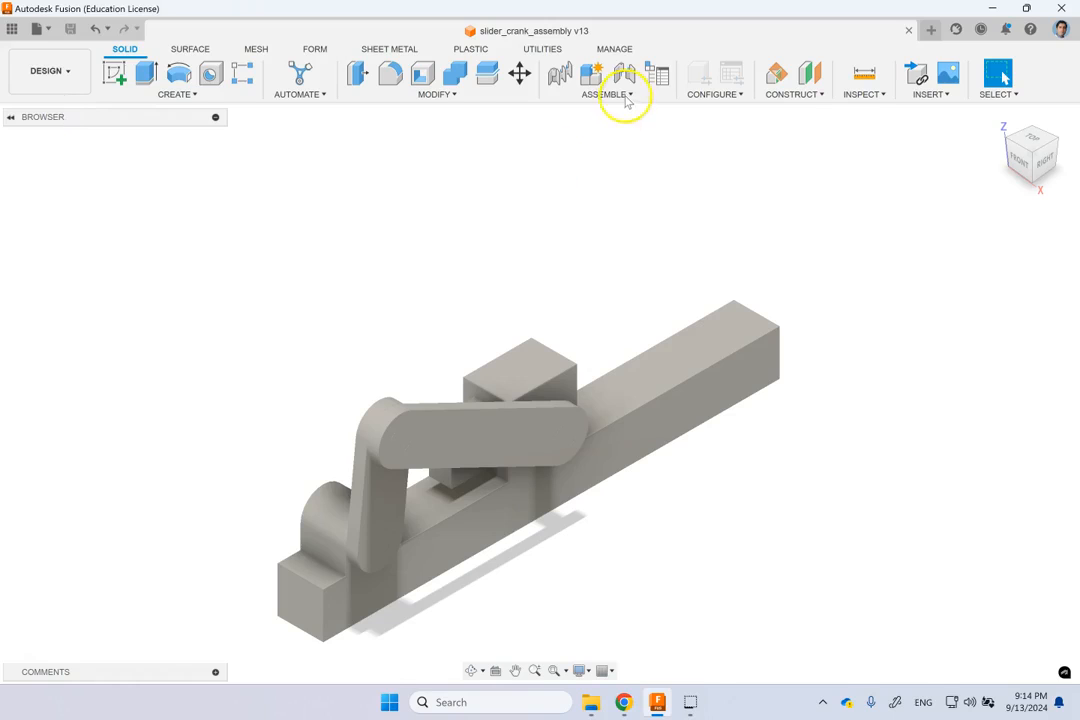
left_click(626, 96)
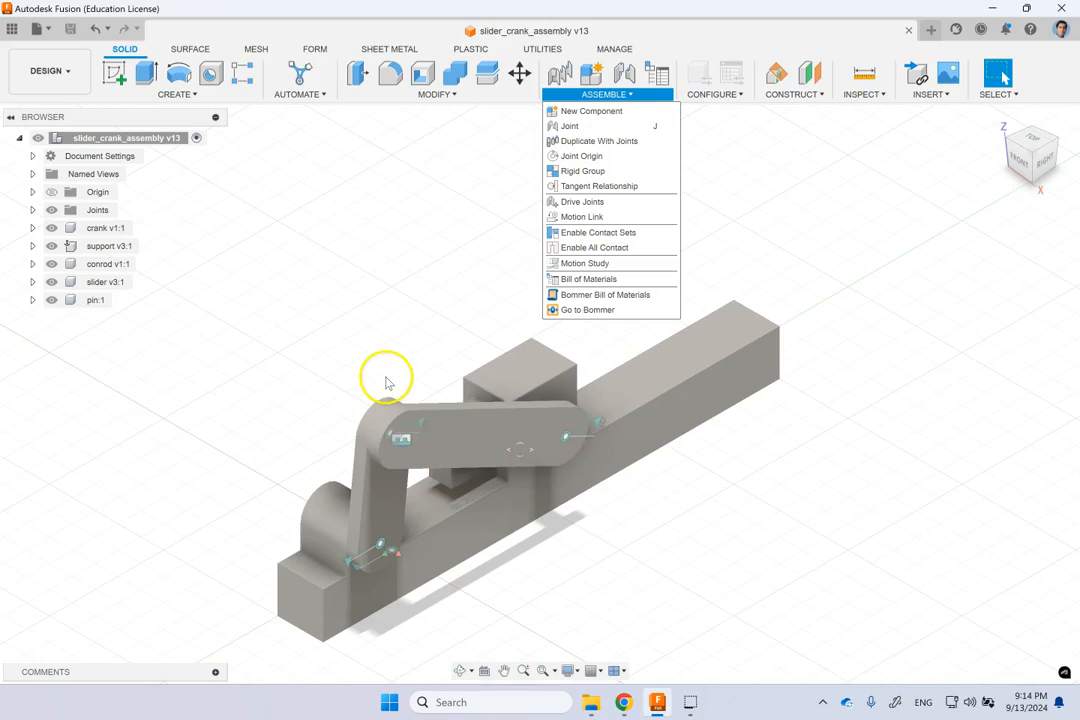
left_click(62, 70)
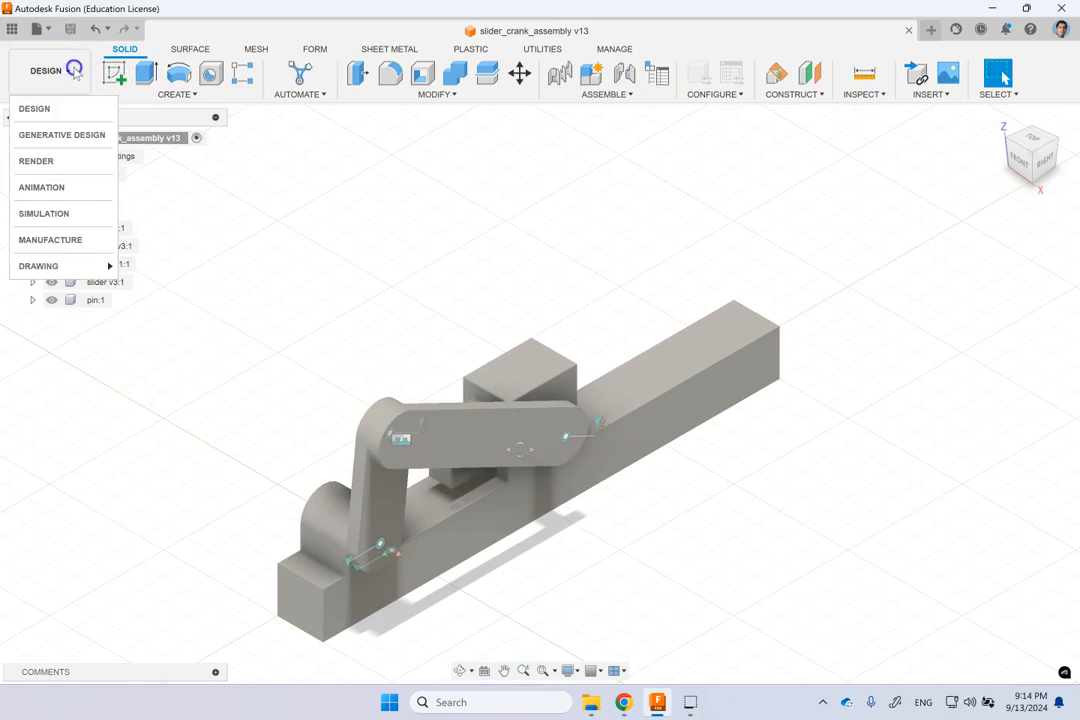
left_click(55, 187)
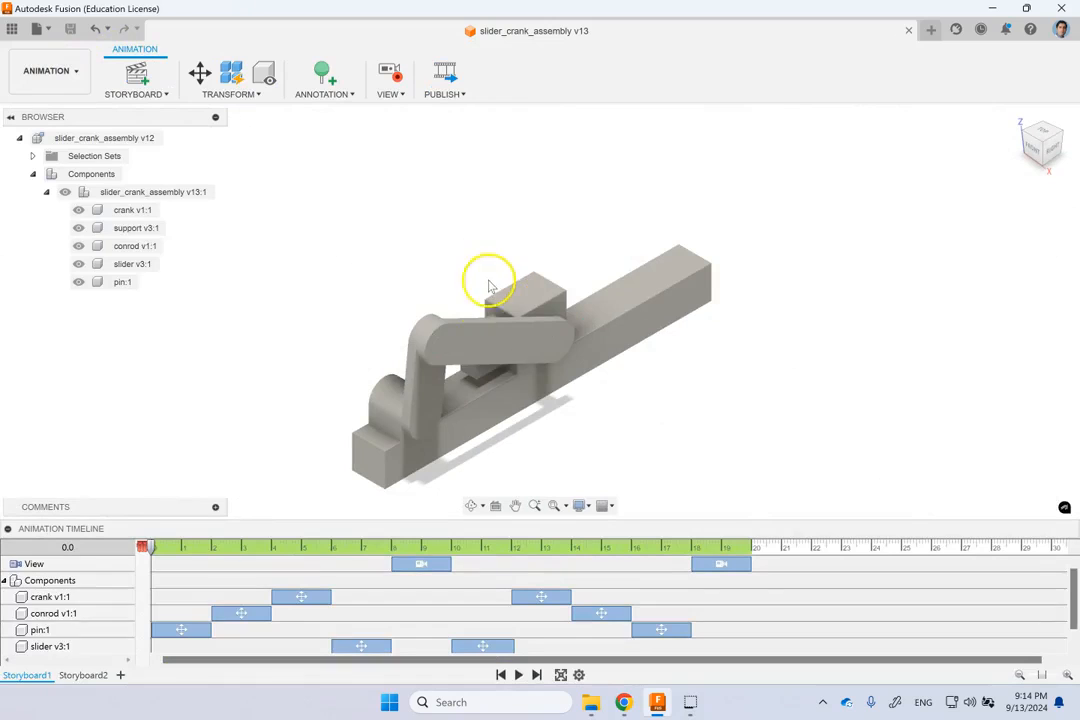
left_click(470, 337)
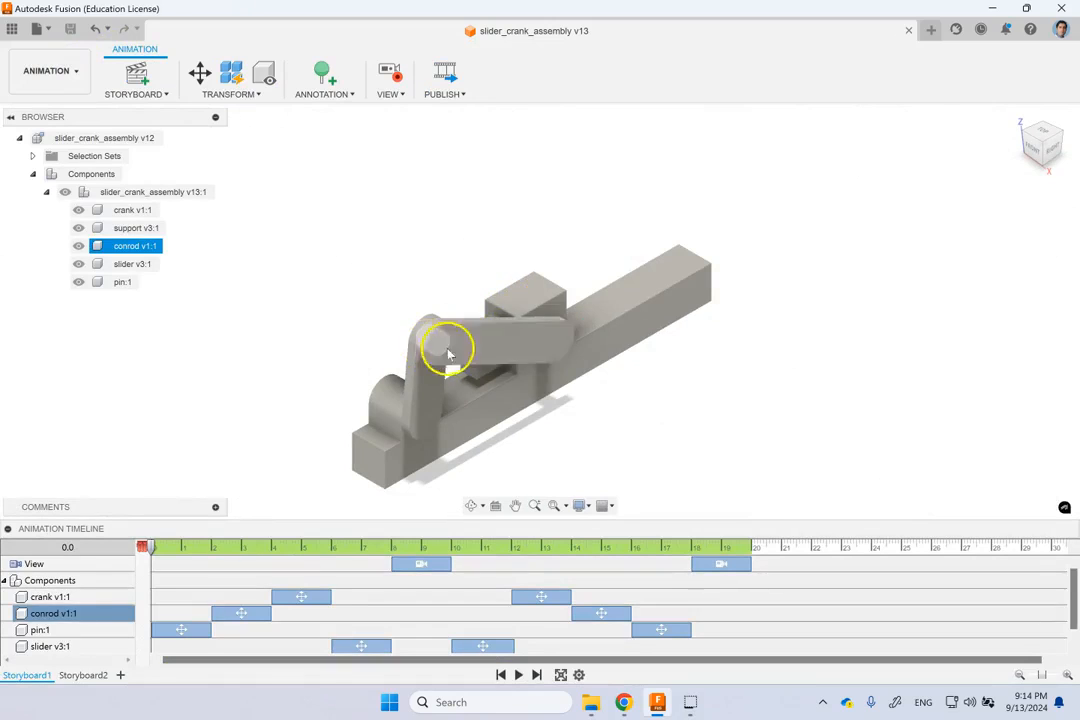
left_click(444, 345)
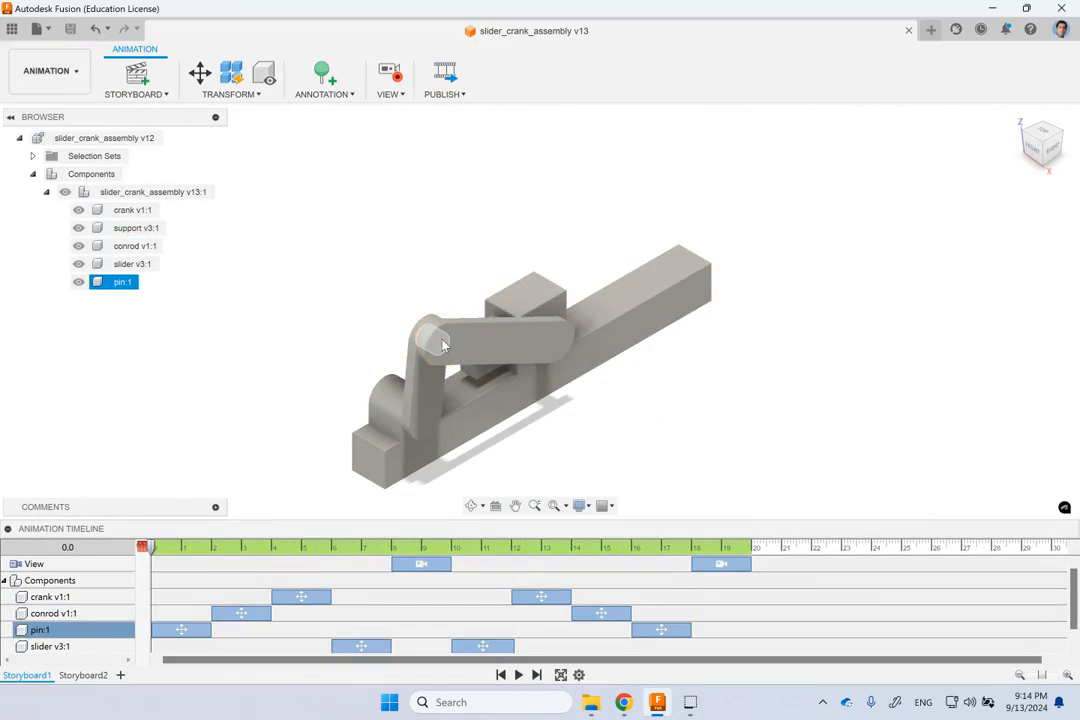
left_click(405, 224)
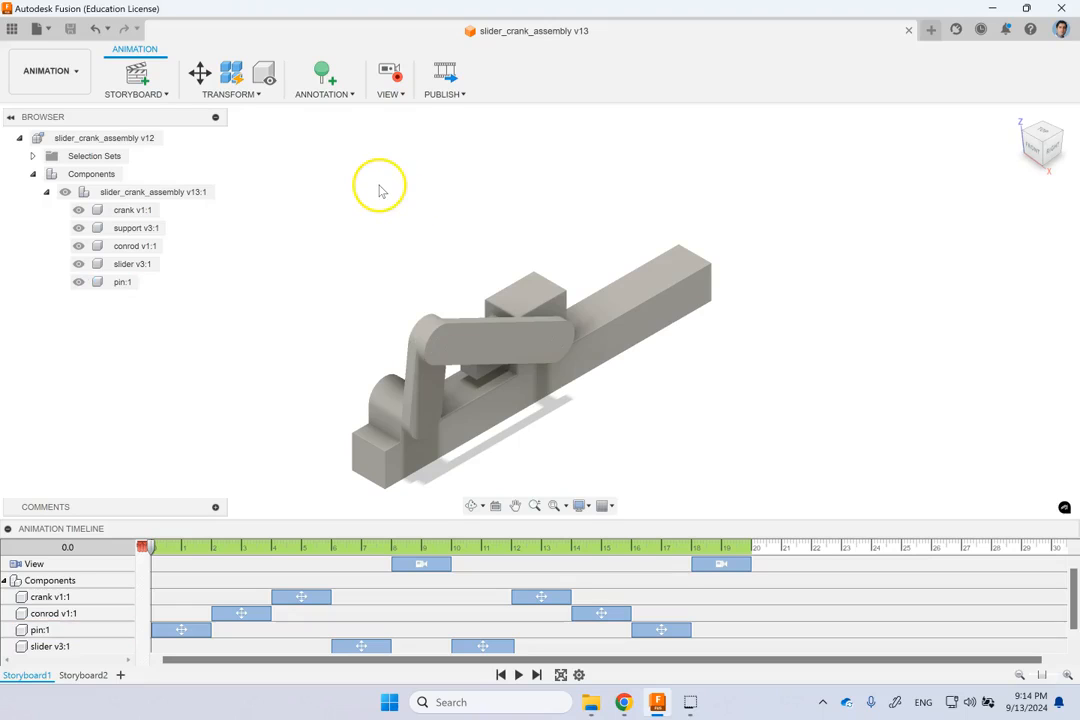
left_click(506, 350)
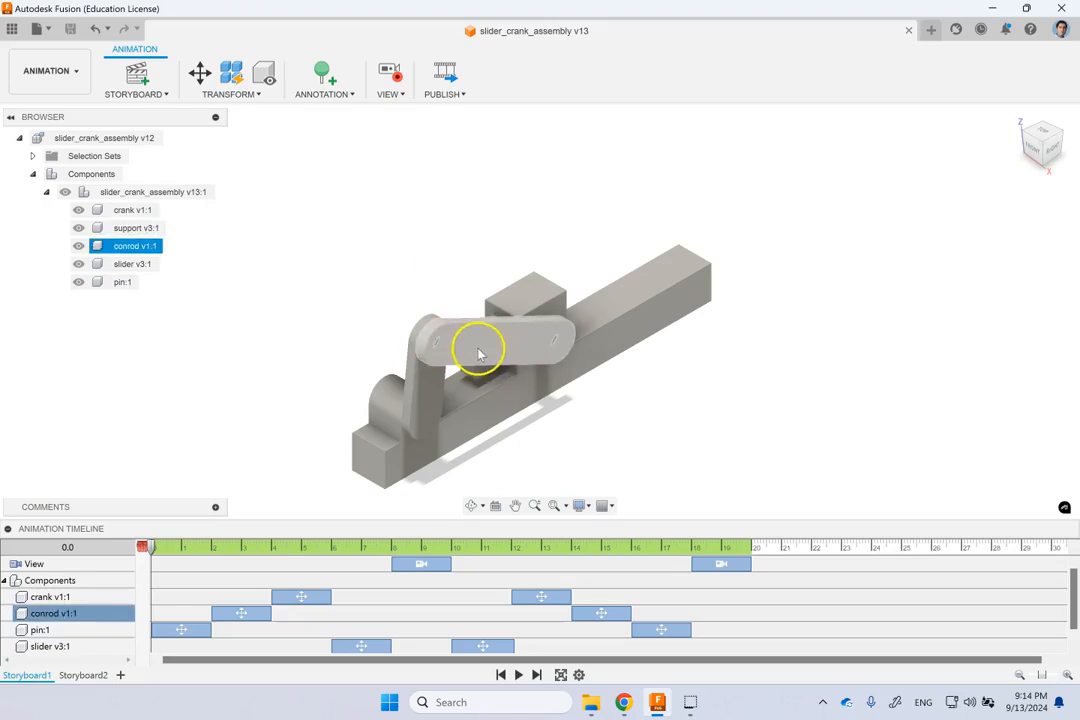
left_click(420, 243)
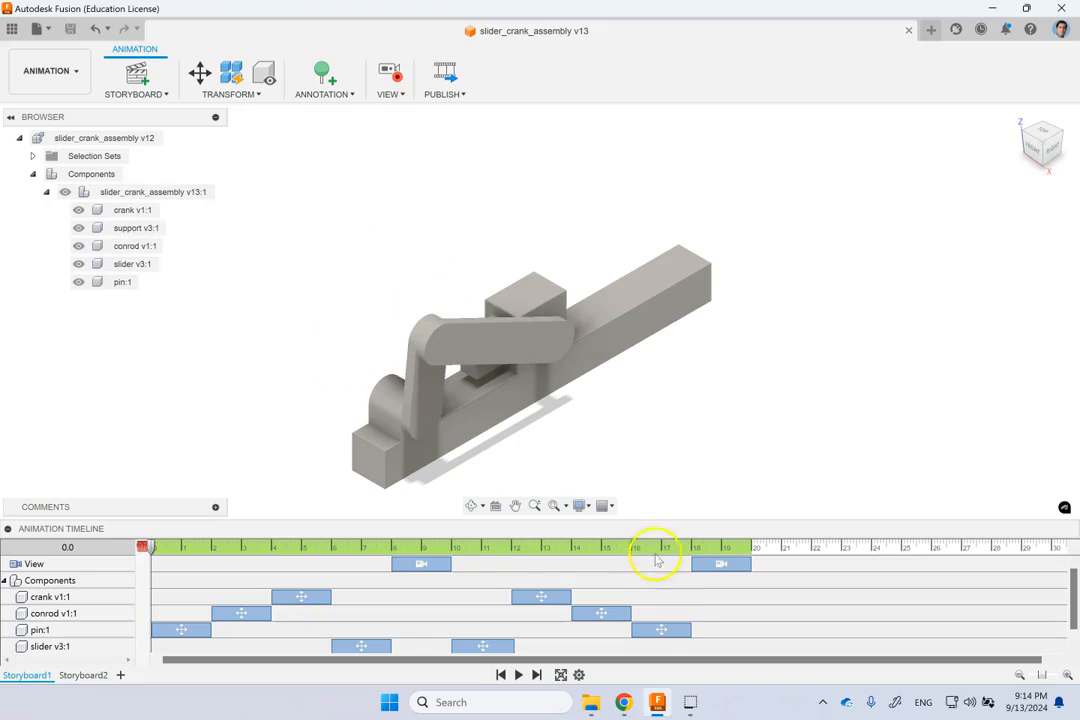
Step: Play the Storyboard1 animation of the slider-crank assembly through to its end
left_click(518, 675)
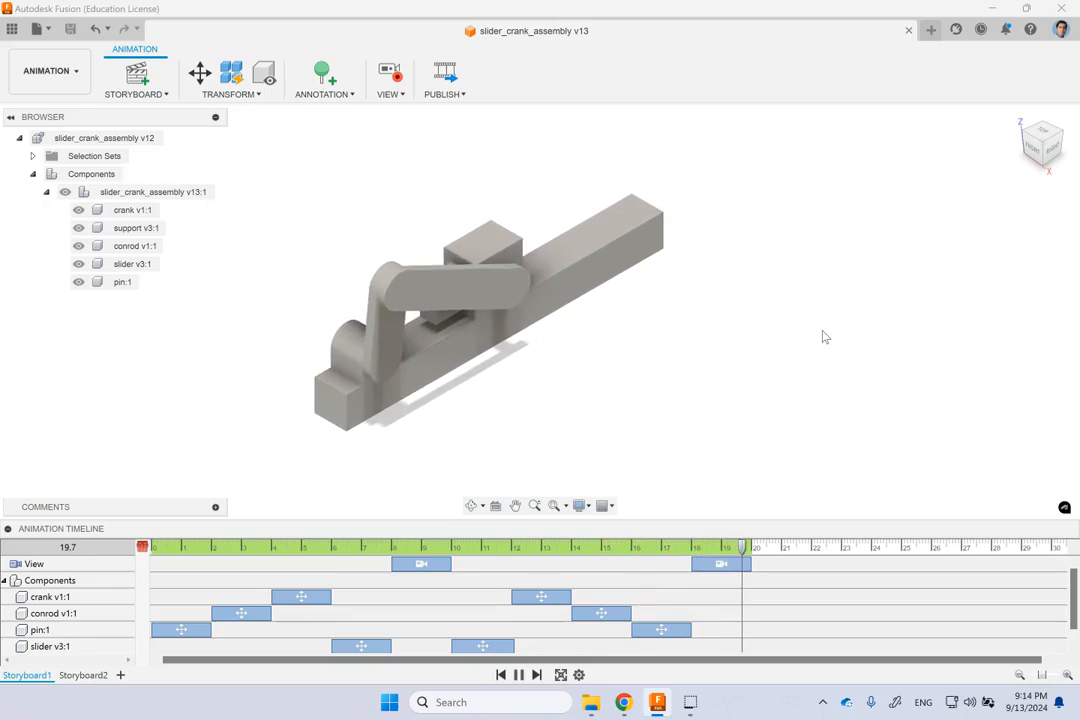
left_click(843, 310)
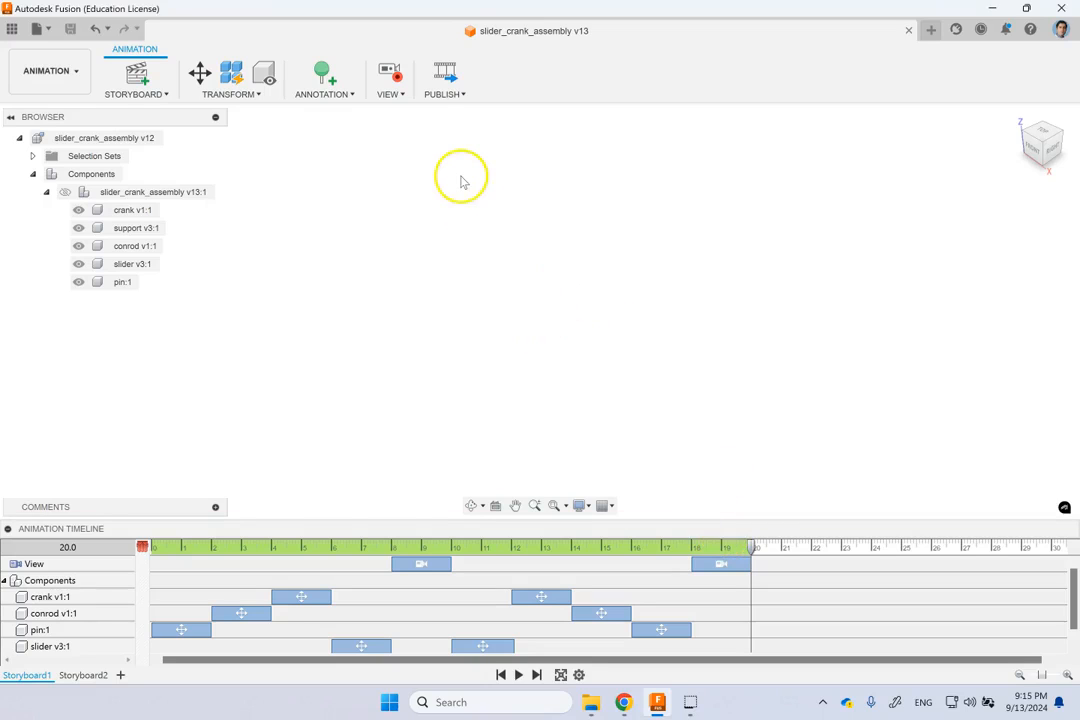
left_click(398, 92)
left_click(388, 107)
left_click(338, 98)
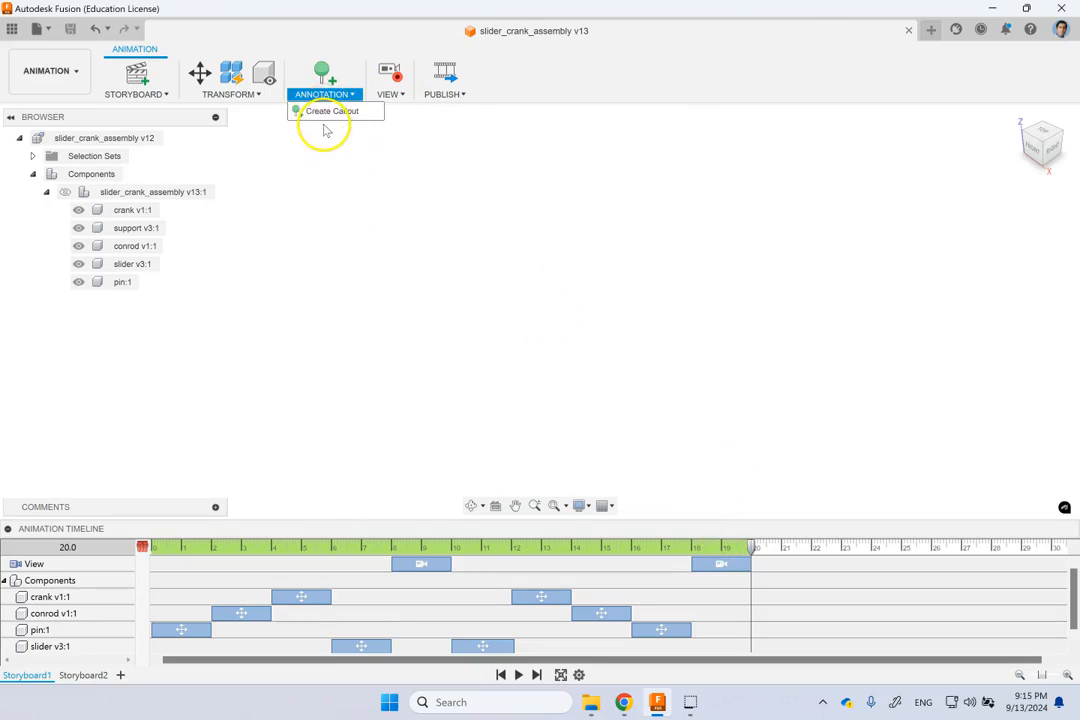
left_click(337, 360)
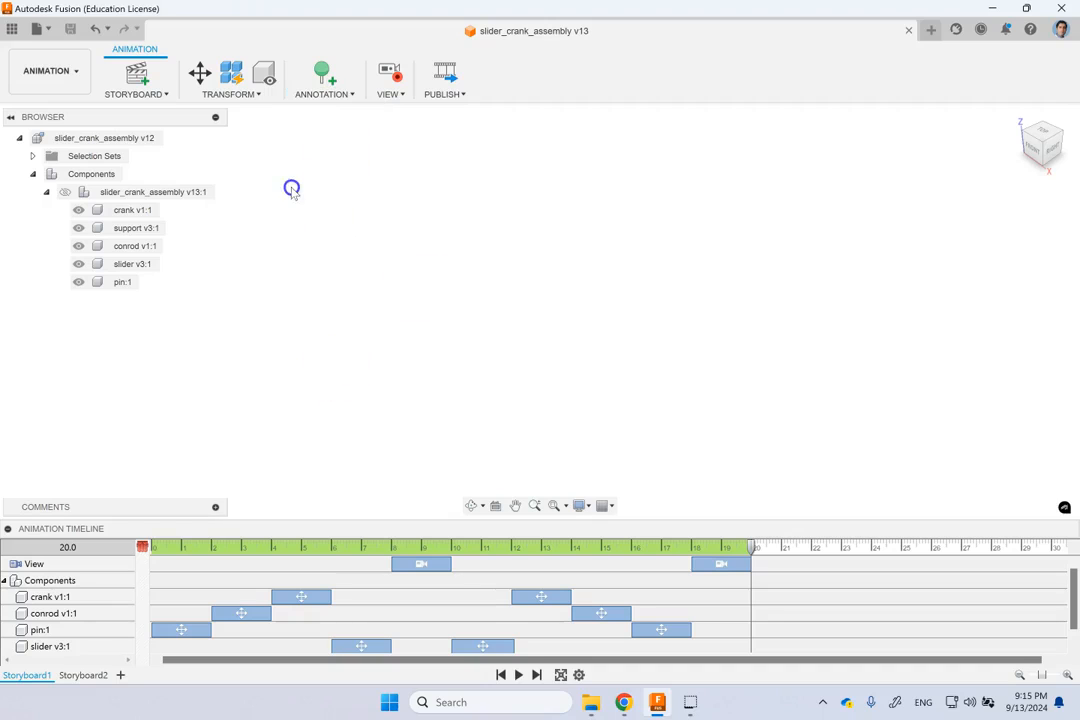
left_click(272, 95)
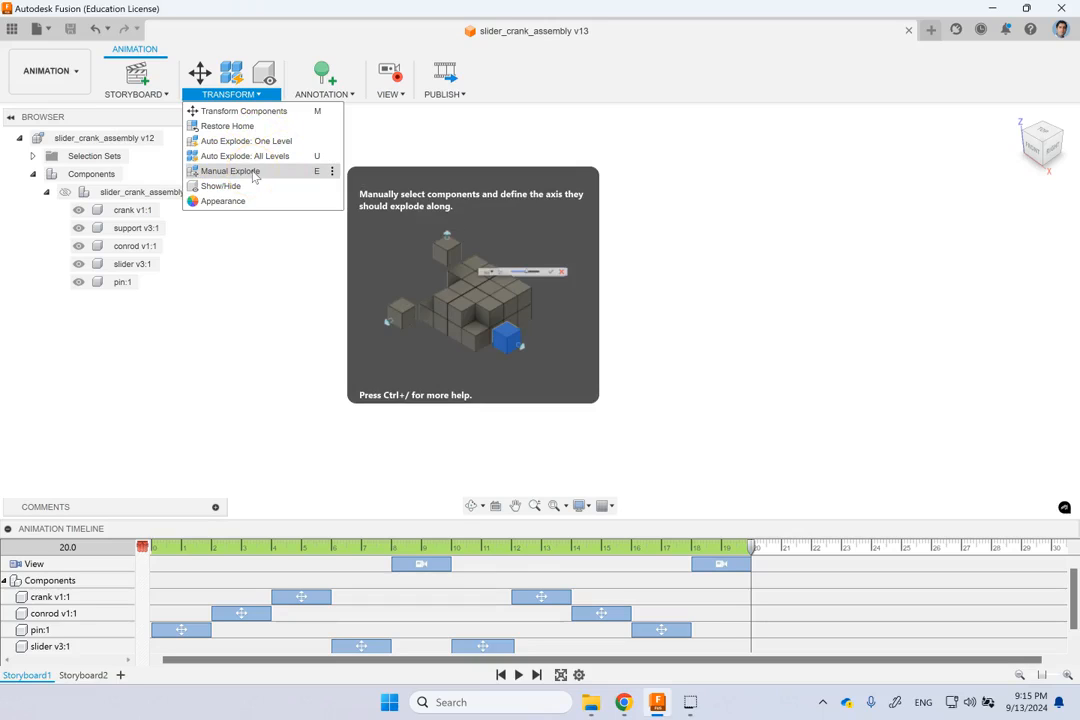
left_click(205, 405)
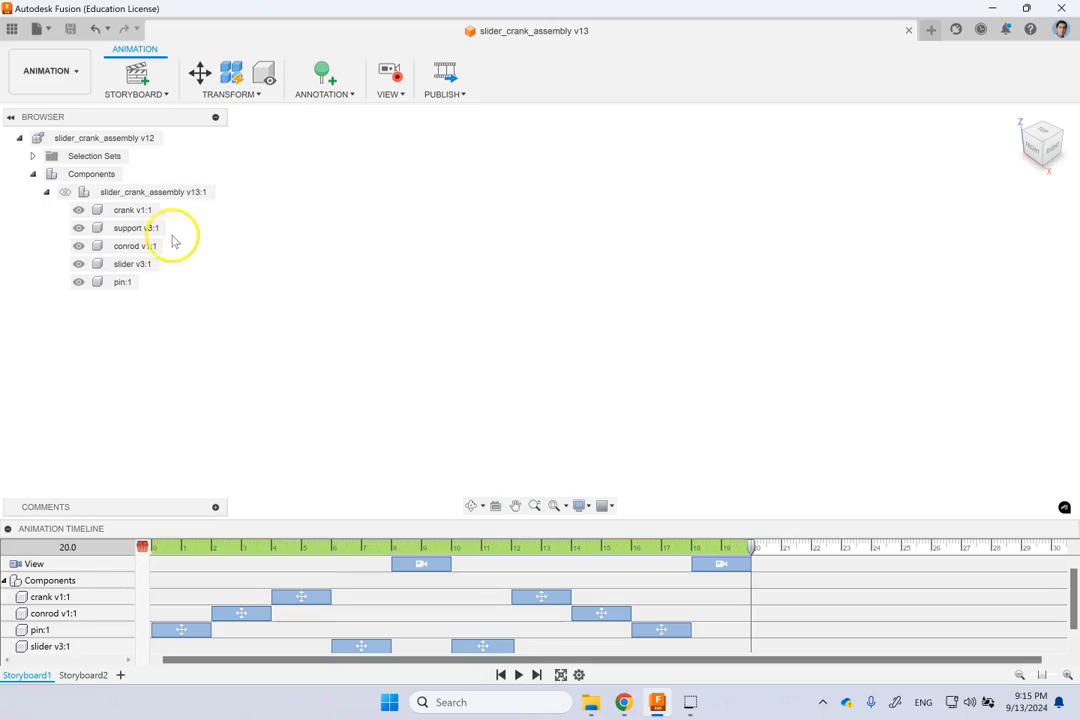
left_click(166, 95)
left_click(301, 248)
Step: Play the exploded-view animation in Storyboard2 and look at the available publishing command
left_click(86, 677)
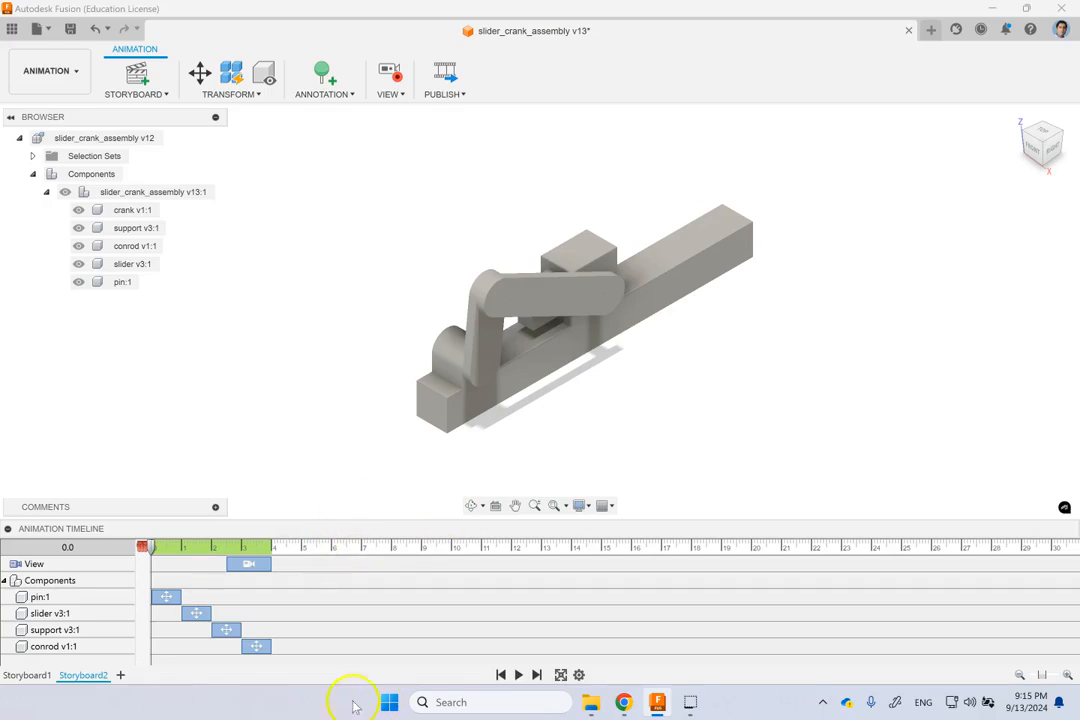
left_click(518, 675)
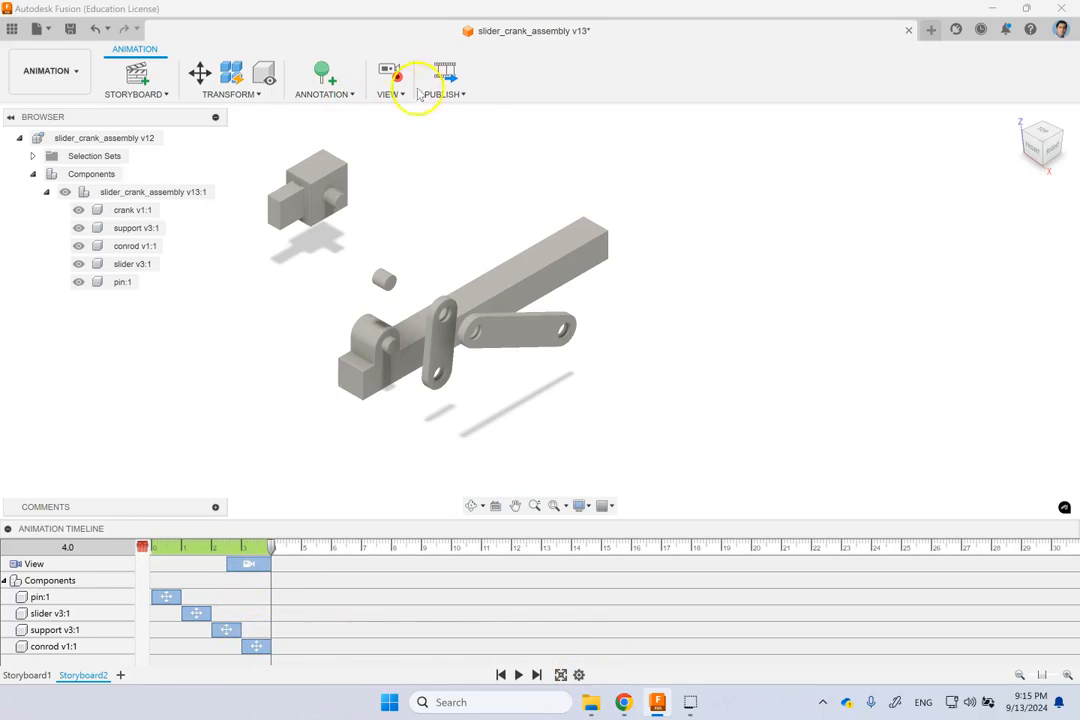
left_click(443, 94)
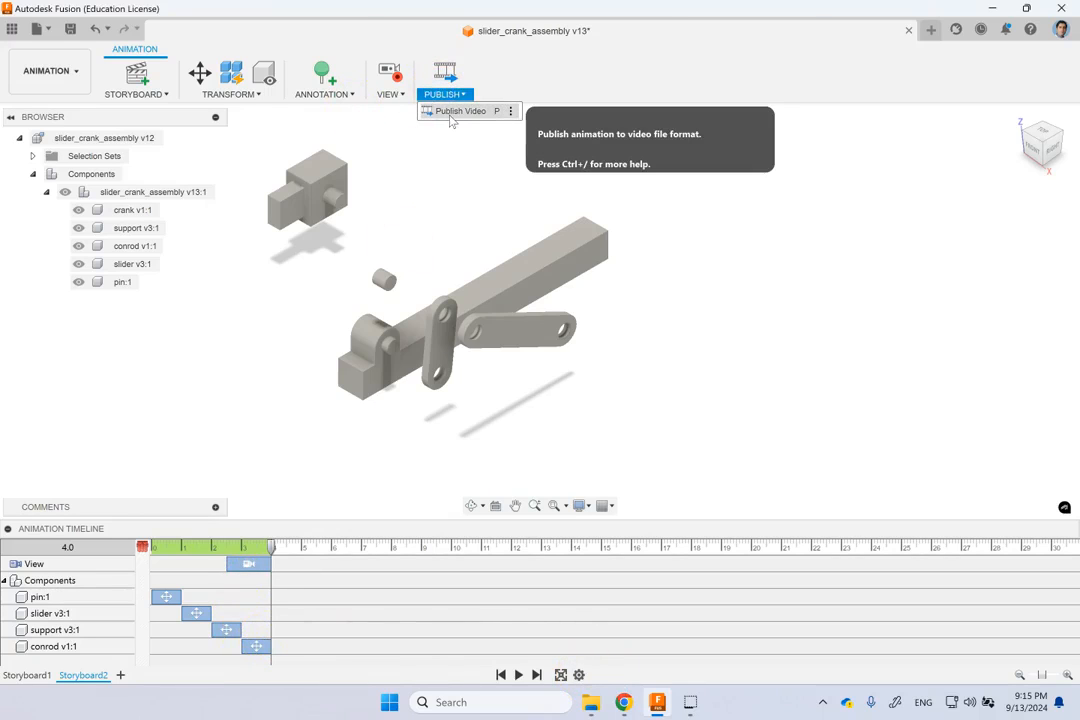
left_click(451, 169)
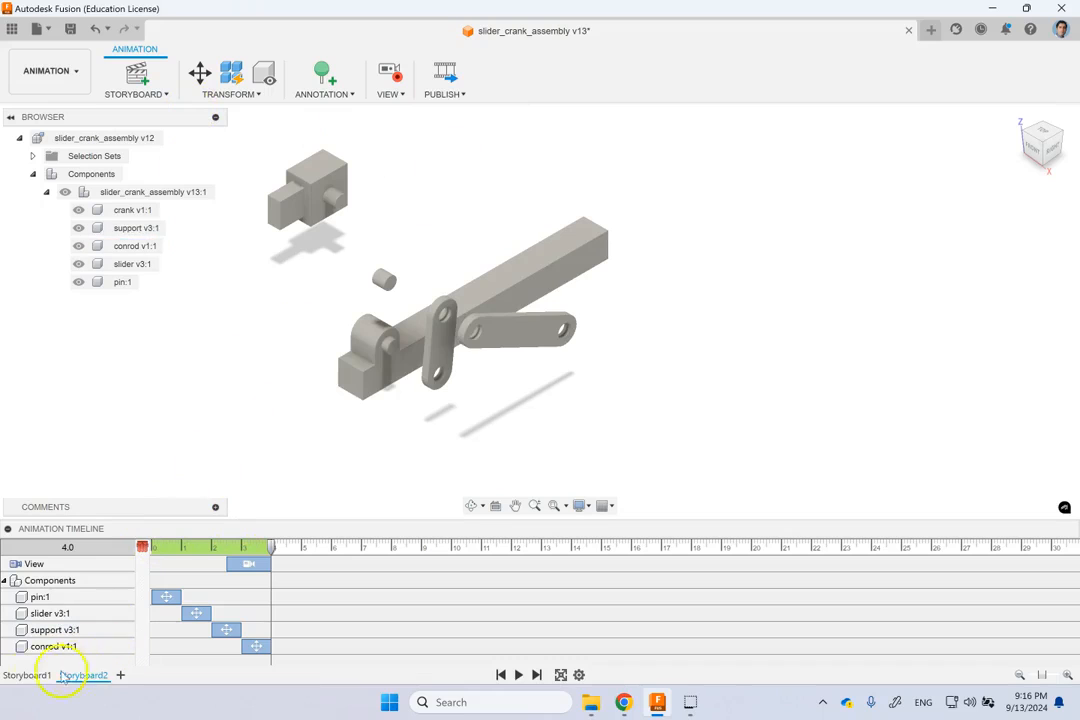
Step: Create a new storyboard of type Clean
left_click(122, 676)
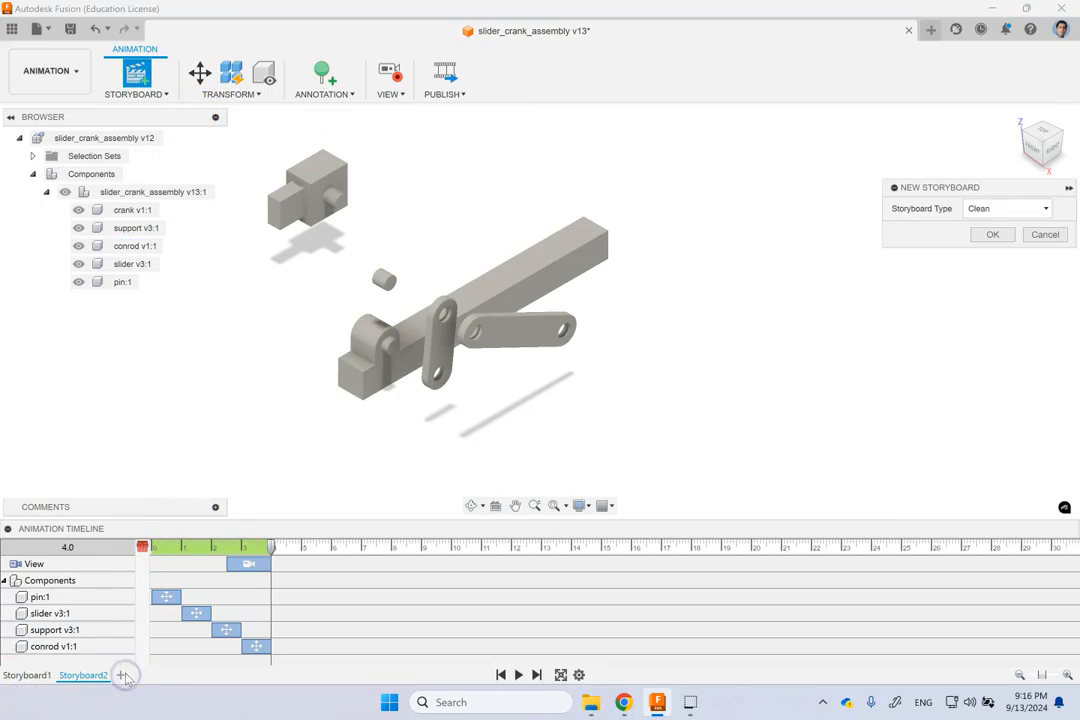
left_click(122, 676)
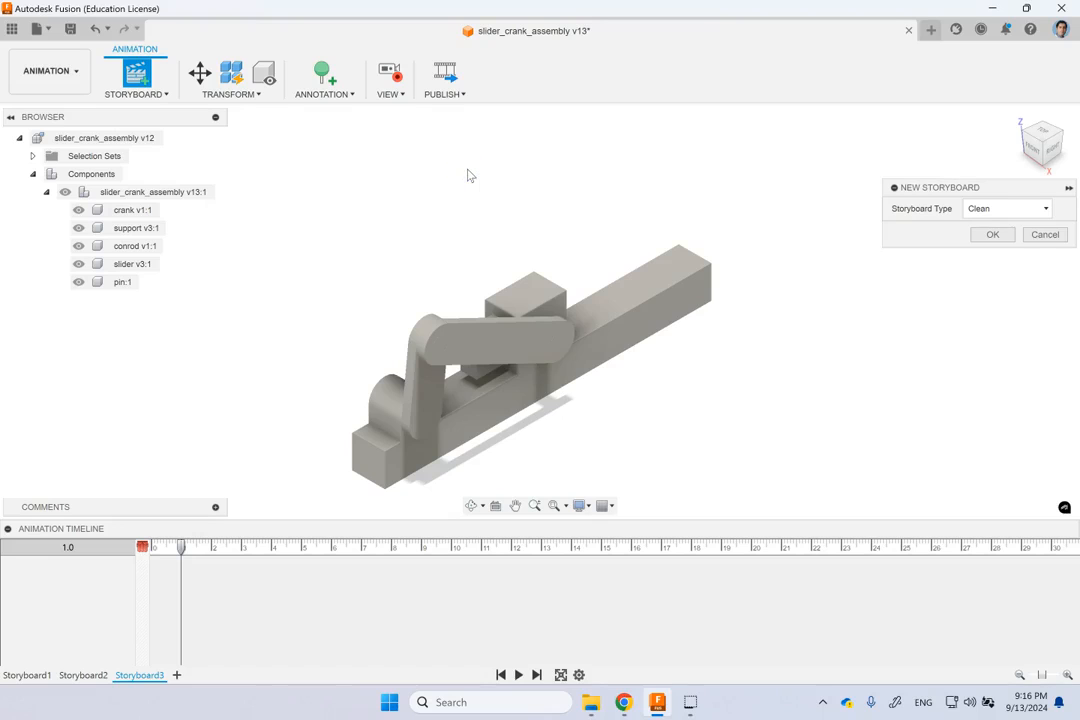
left_click(995, 236)
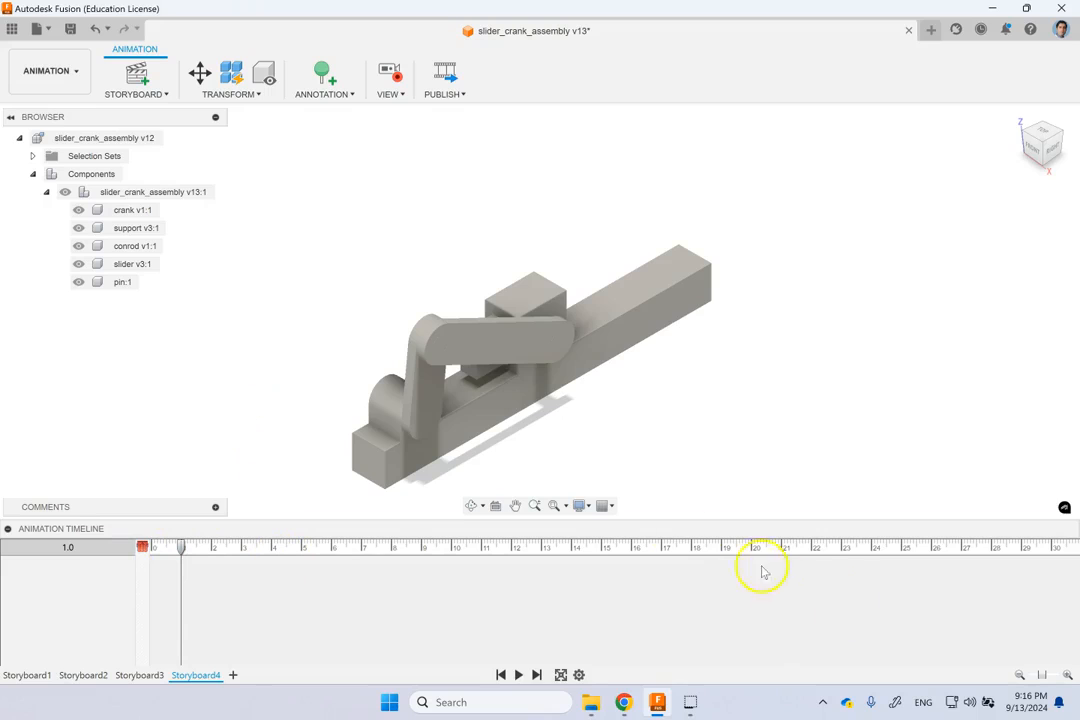
Step: With the Storyboard3 playhead at 1.0, use Transform Components to move the pin -60 mm along X out of the crank and conrod
mouse_move(180, 556)
left_mouse_down()
mouse_move(144, 551)
mouse_move(185, 553)
left_mouse_up()
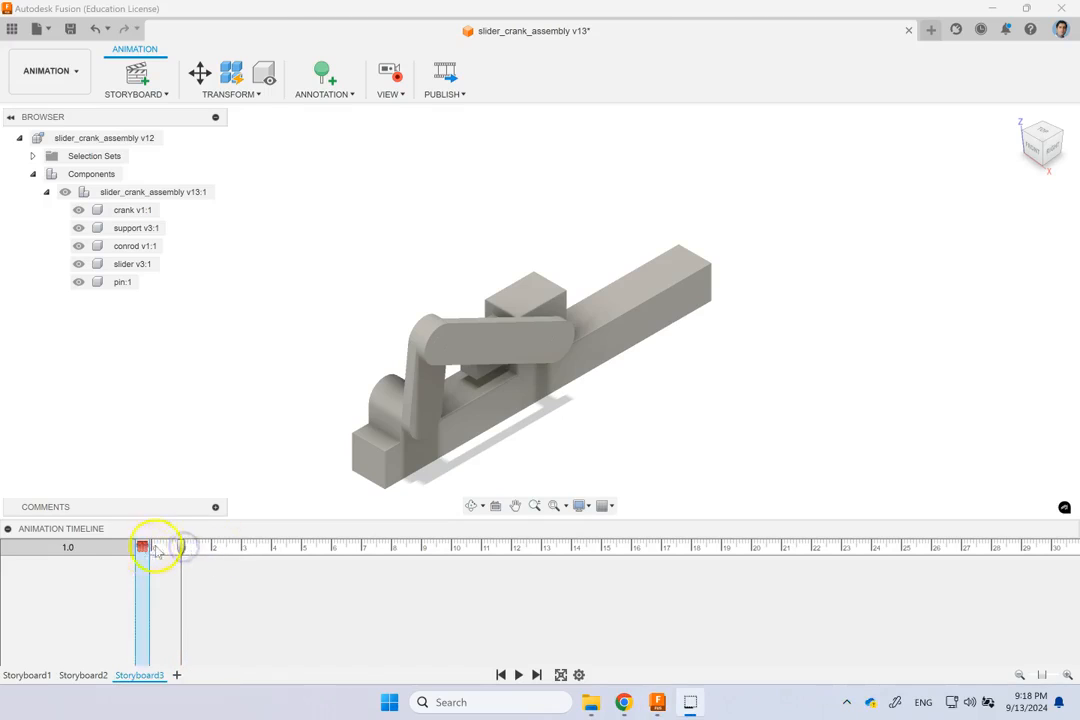
left_click_drag(152, 551, 181, 550)
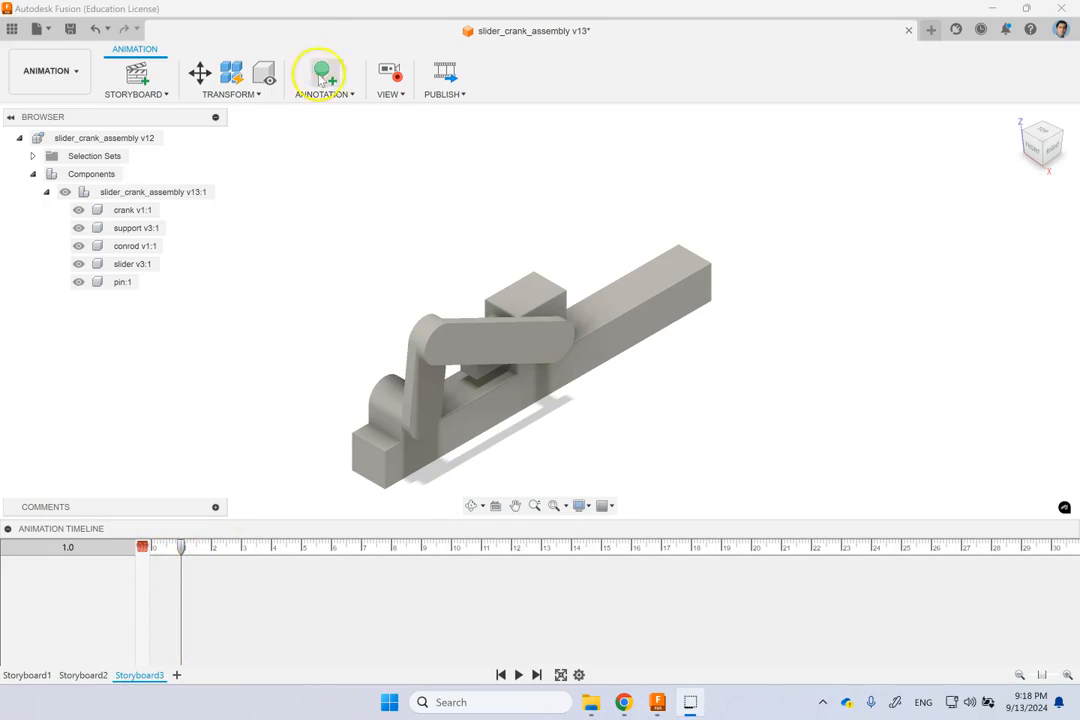
left_click(199, 75)
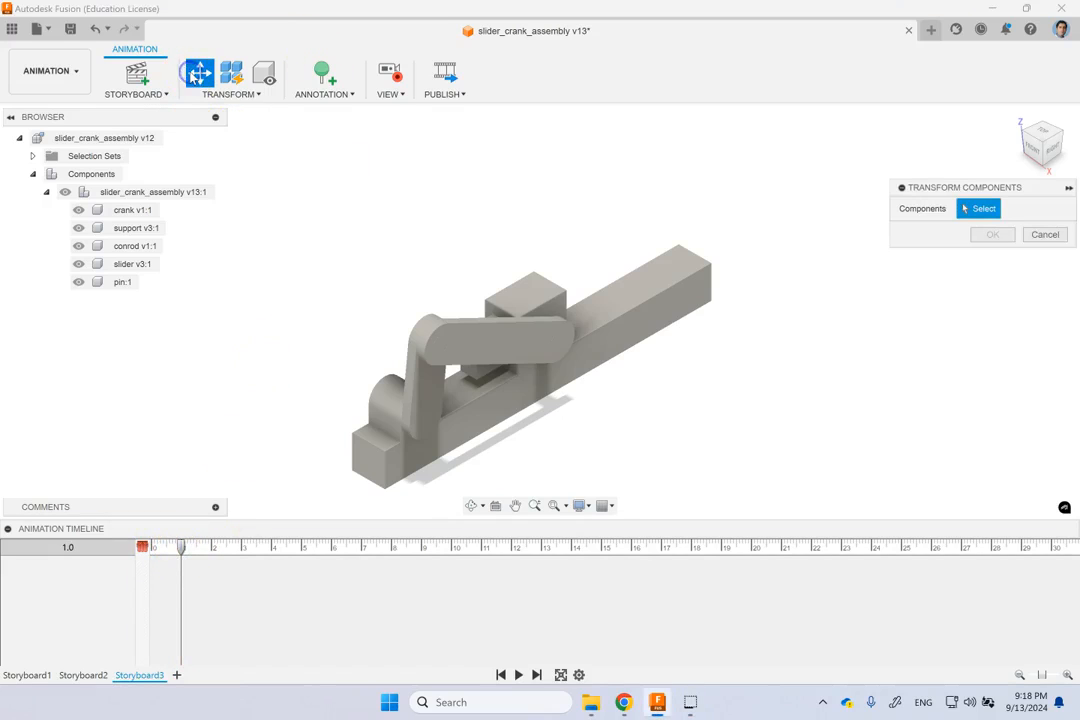
left_click(445, 340)
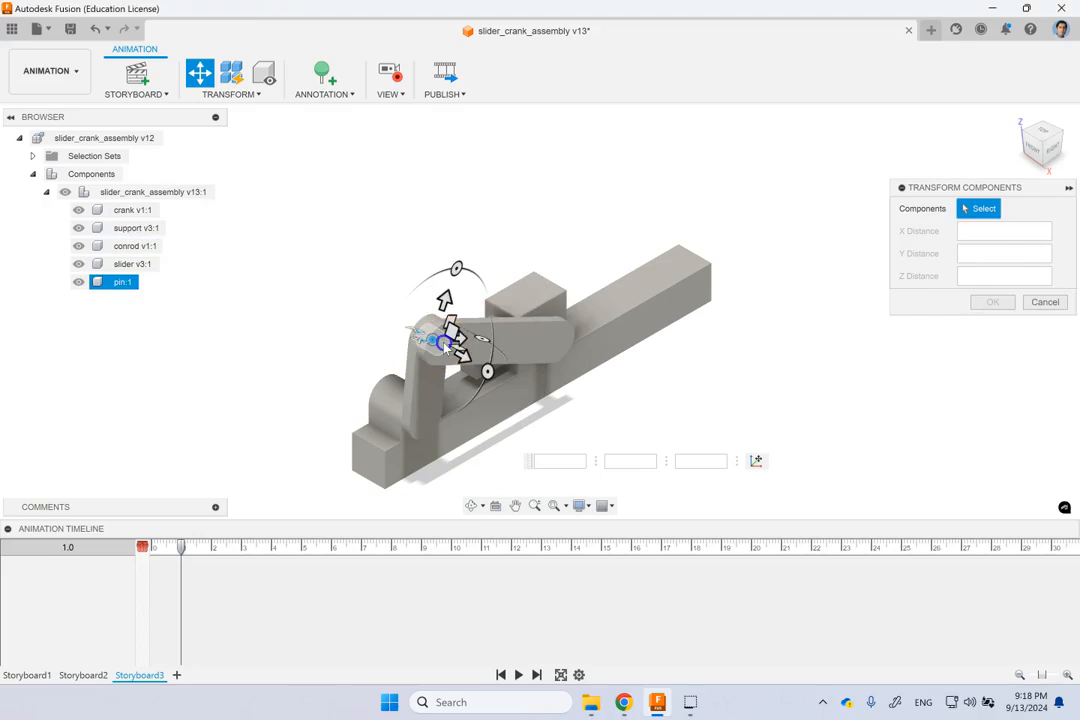
left_click(459, 355)
left_click_drag(461, 355, 364, 294)
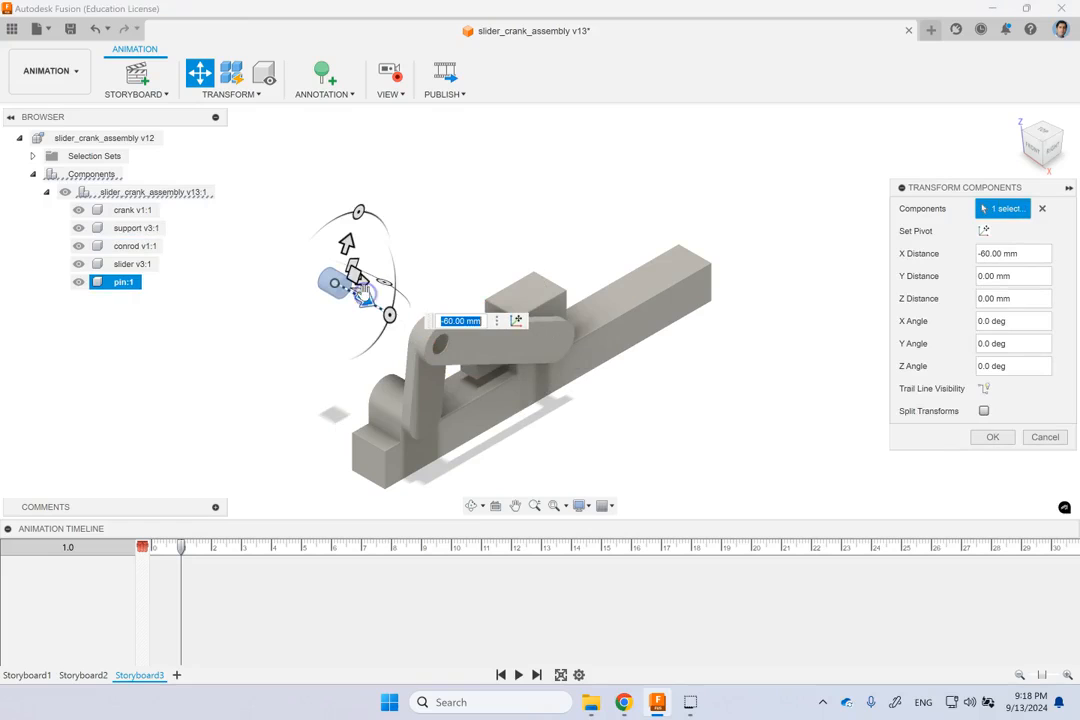
left_click(1000, 439)
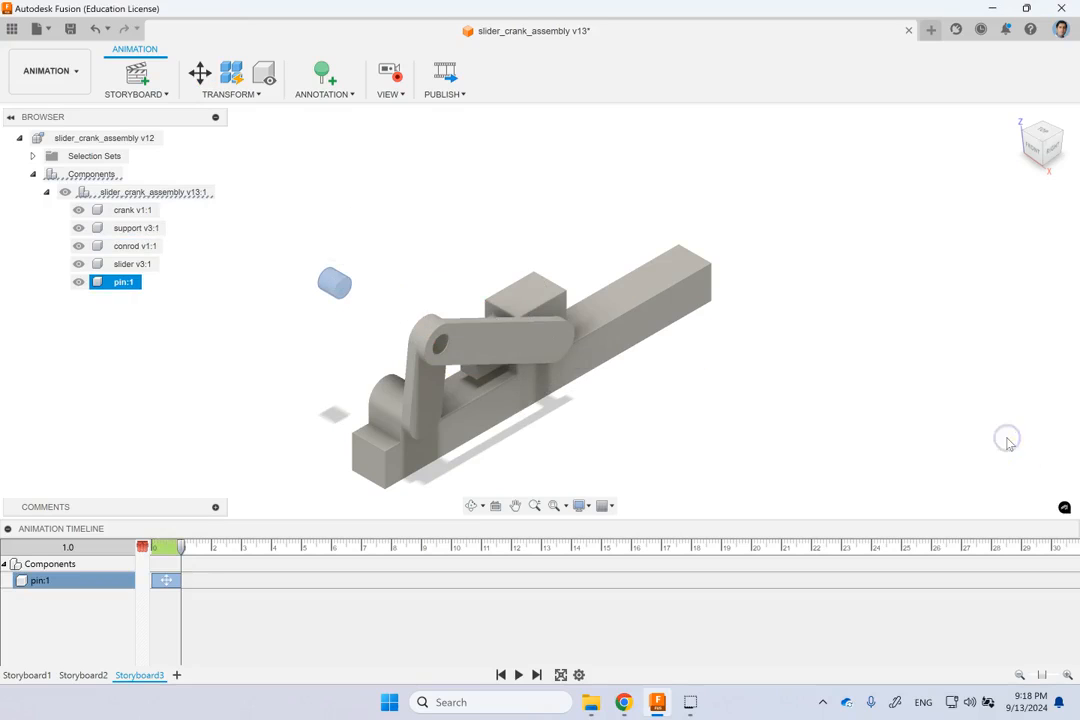
Step: Clear the pin selection, select its move action in the timeline, and return the Storyboard3 playhead to the start
left_click(184, 427)
left_click(166, 580)
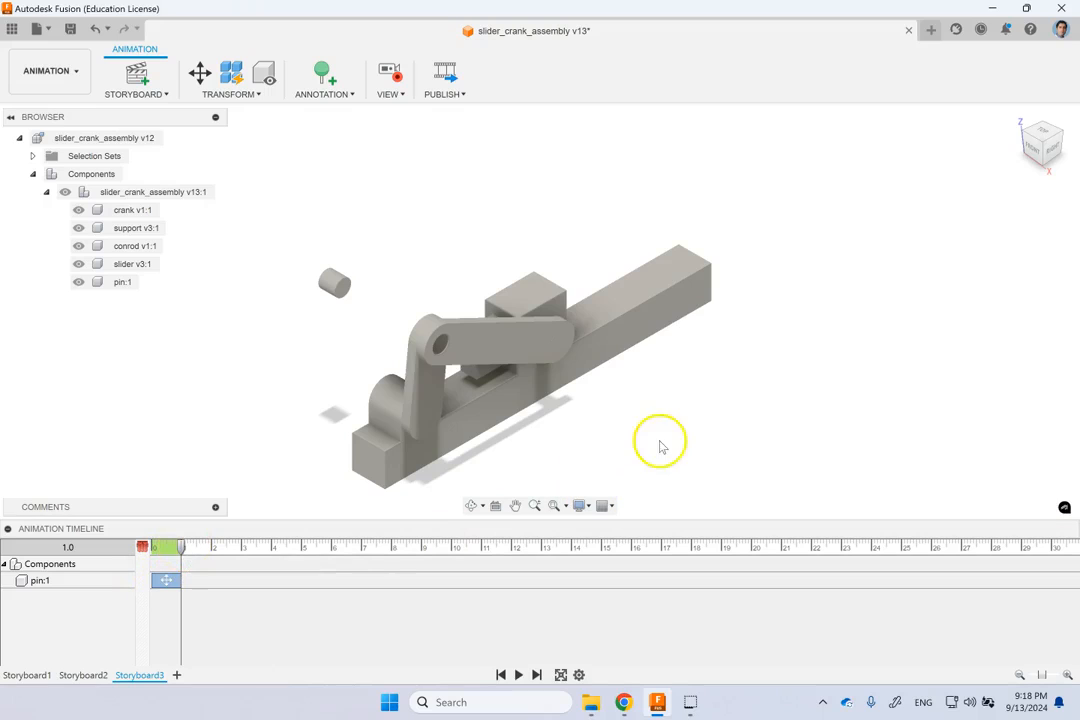
left_click(576, 653)
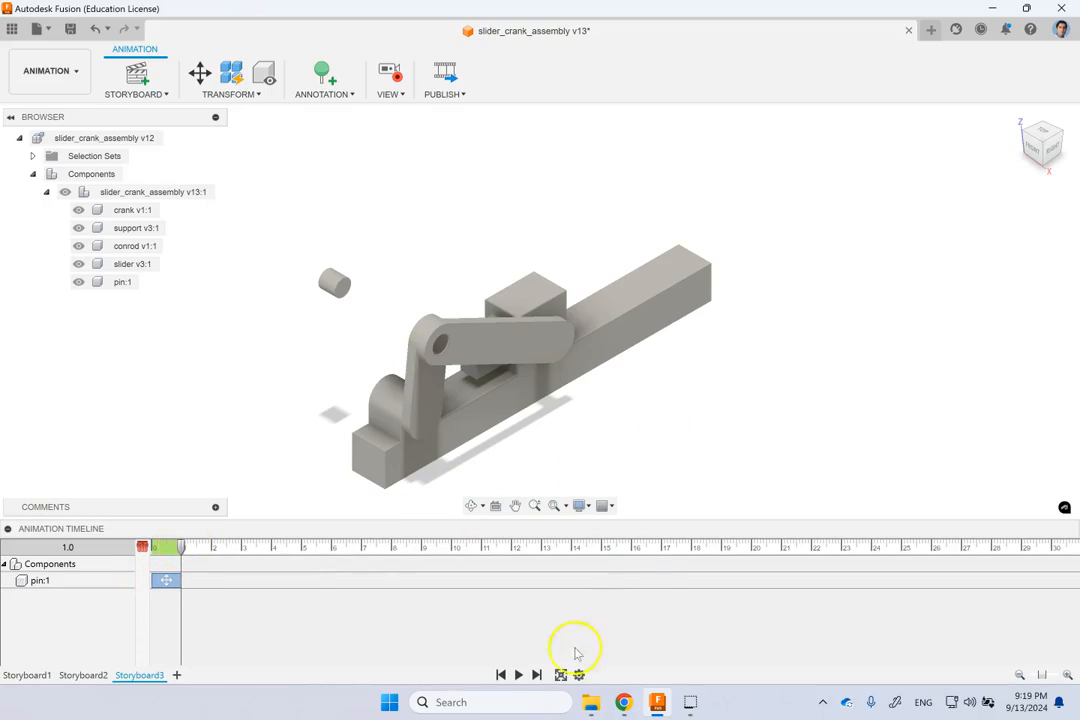
left_click(501, 675)
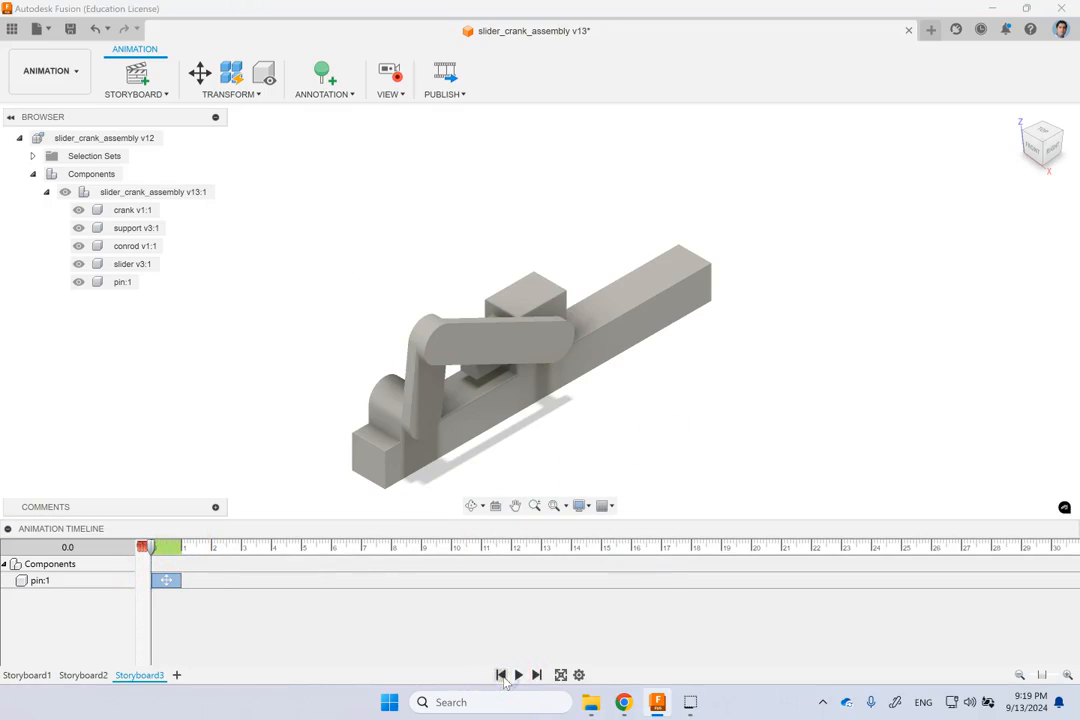
Step: Extend the pin's move action so it ends at 2.1 on the timeline, and replay the animation from the start
left_click(520, 676)
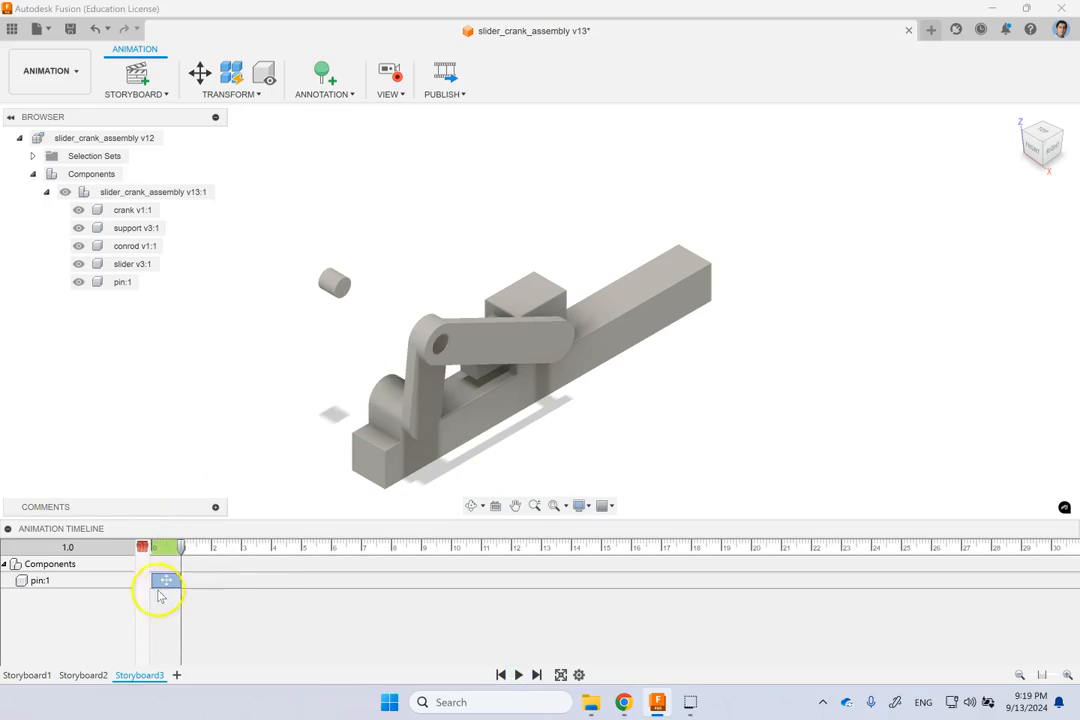
left_click_drag(183, 549, 214, 550)
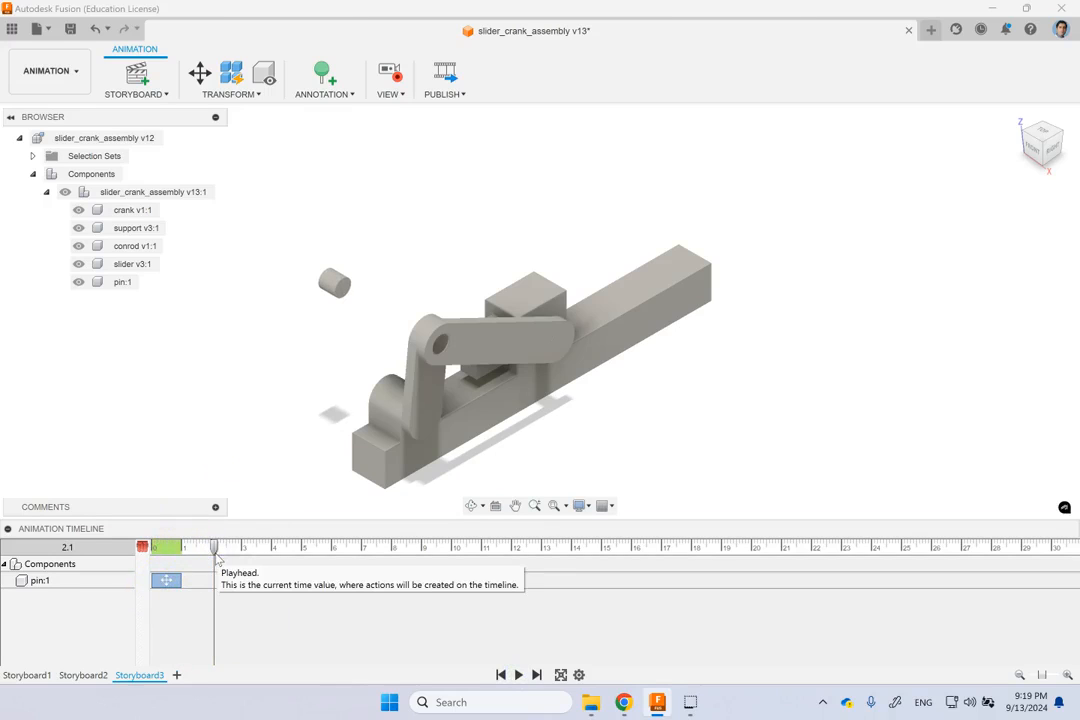
left_click(336, 284)
left_click(246, 345)
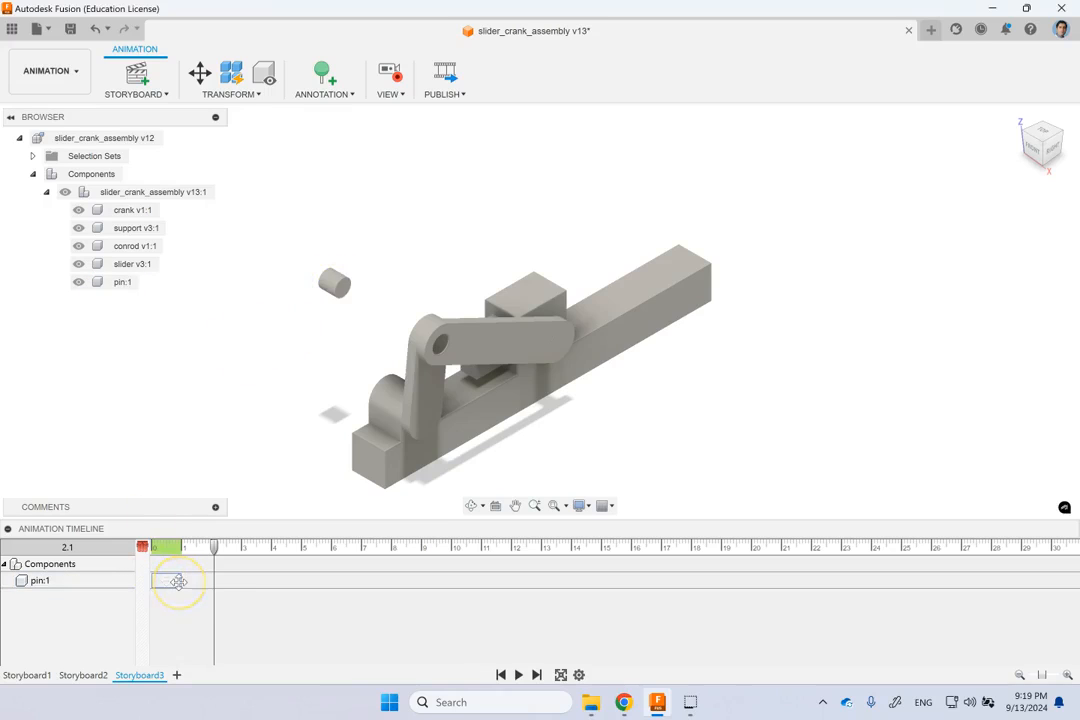
left_click_drag(179, 581, 190, 581)
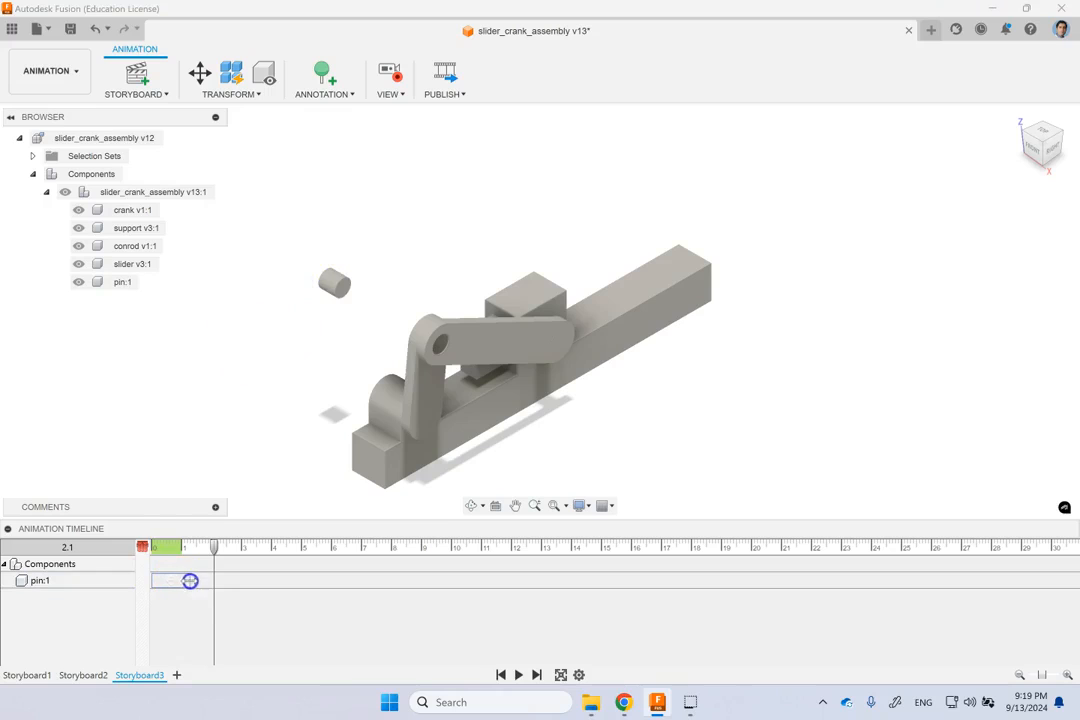
left_click(217, 432)
left_click(501, 675)
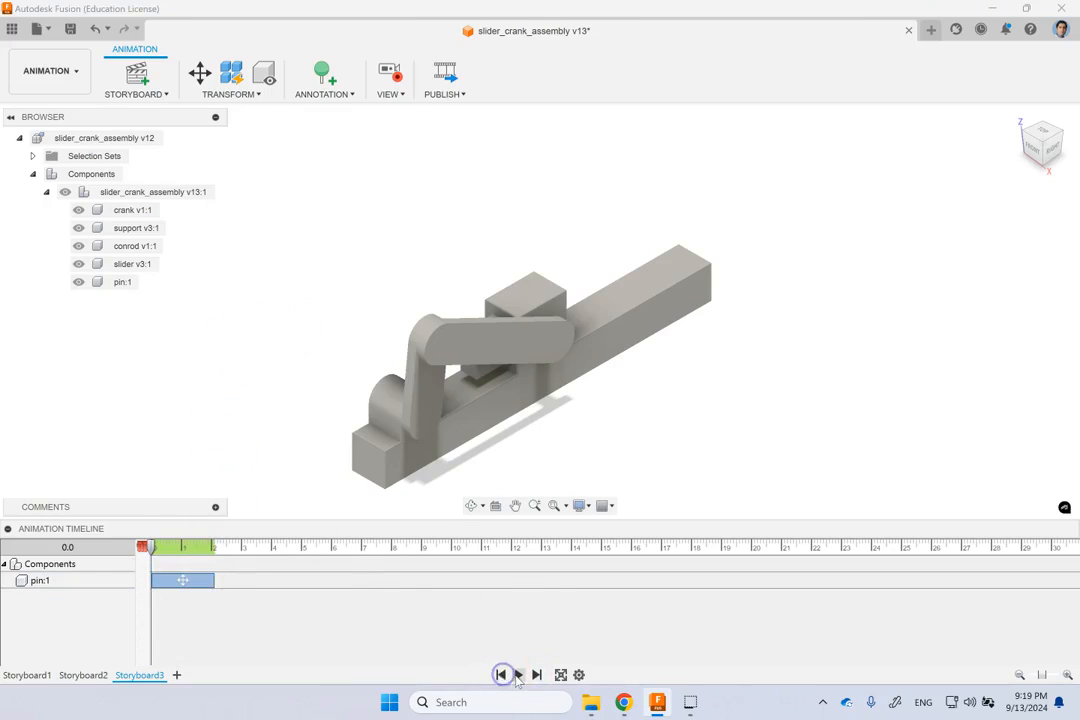
left_click(519, 676)
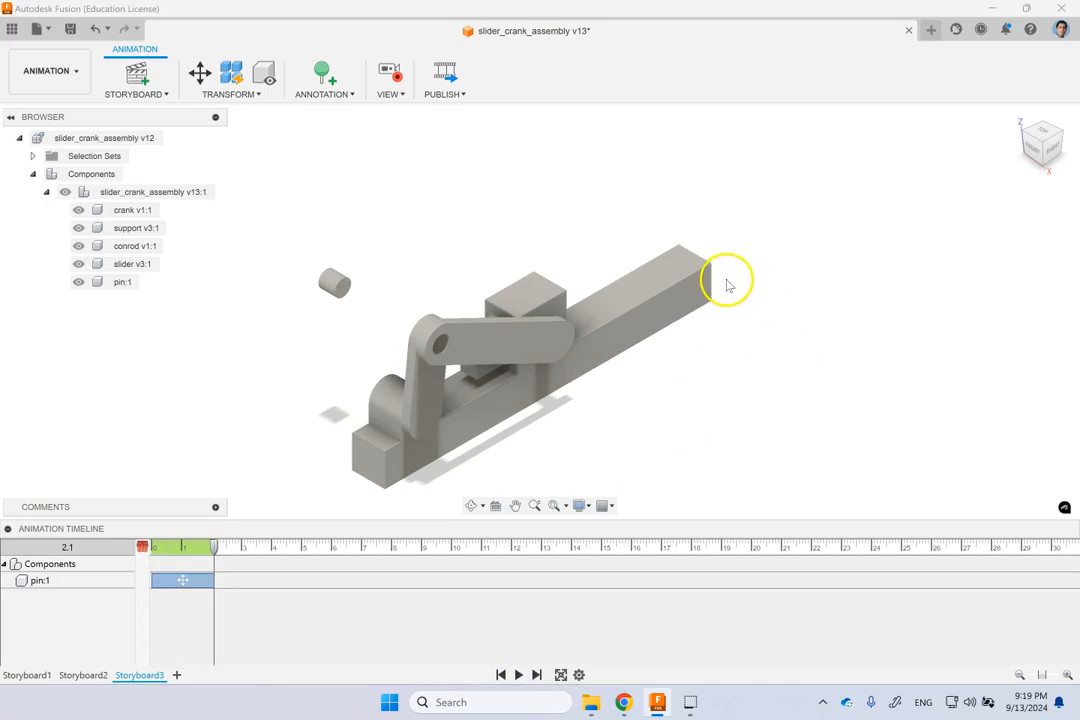
Step: With the playhead at 4.0, use Transform Components to move the conrod 60 mm along Z above the assembly
left_click_drag(213, 547, 271, 548)
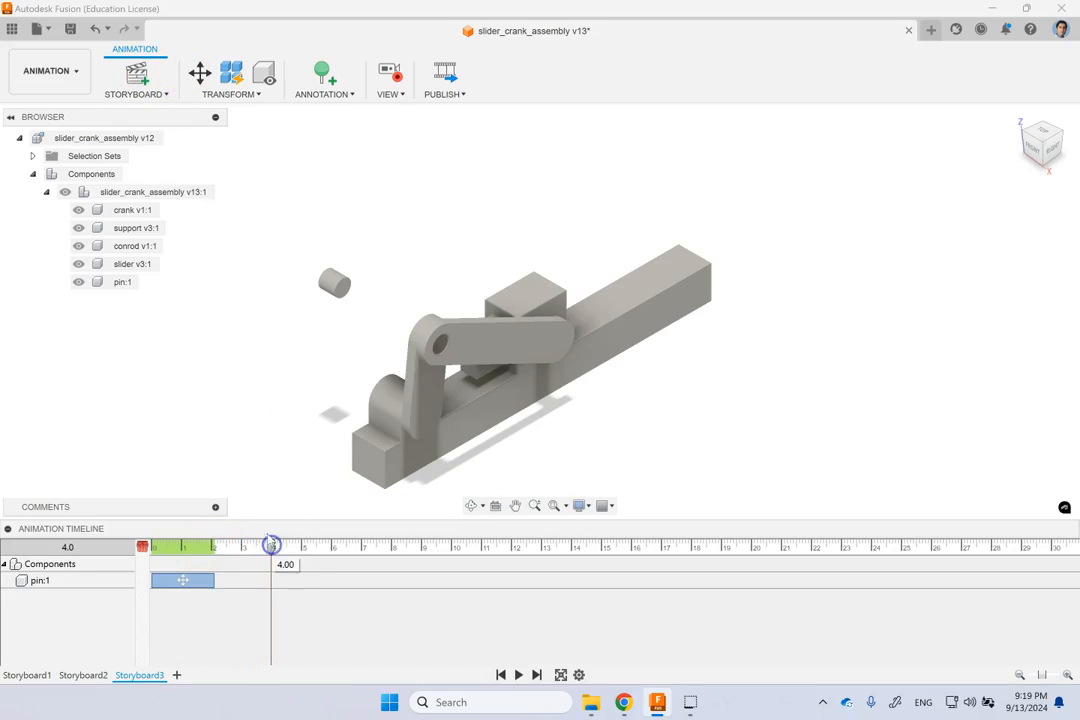
left_click(199, 72)
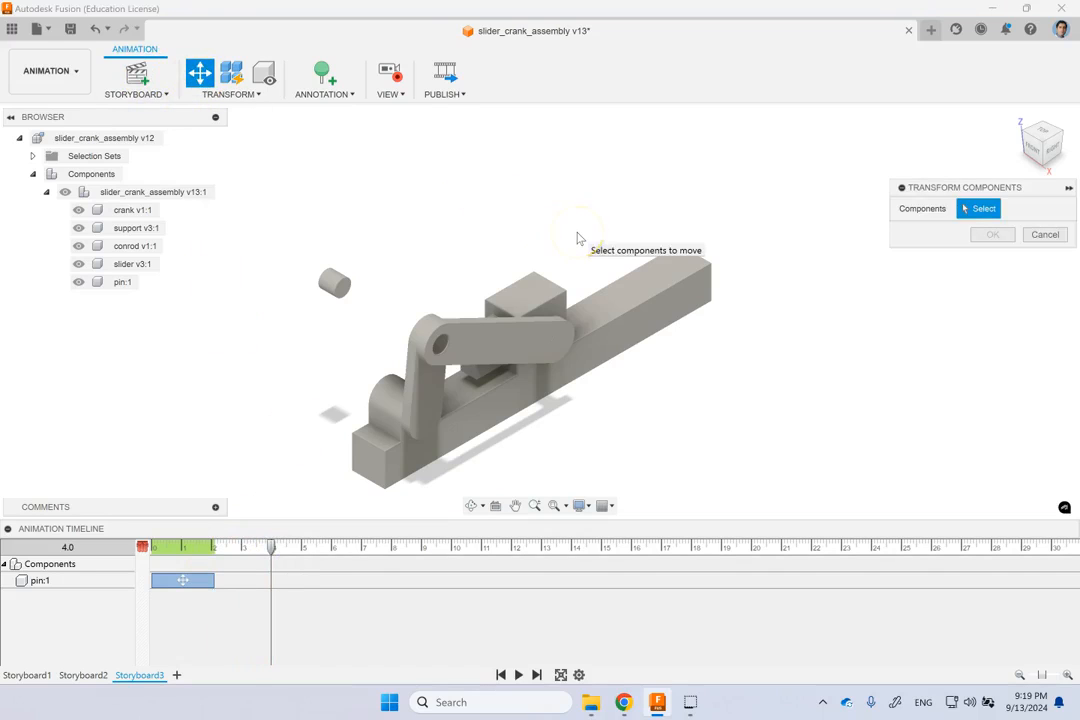
left_click(535, 330)
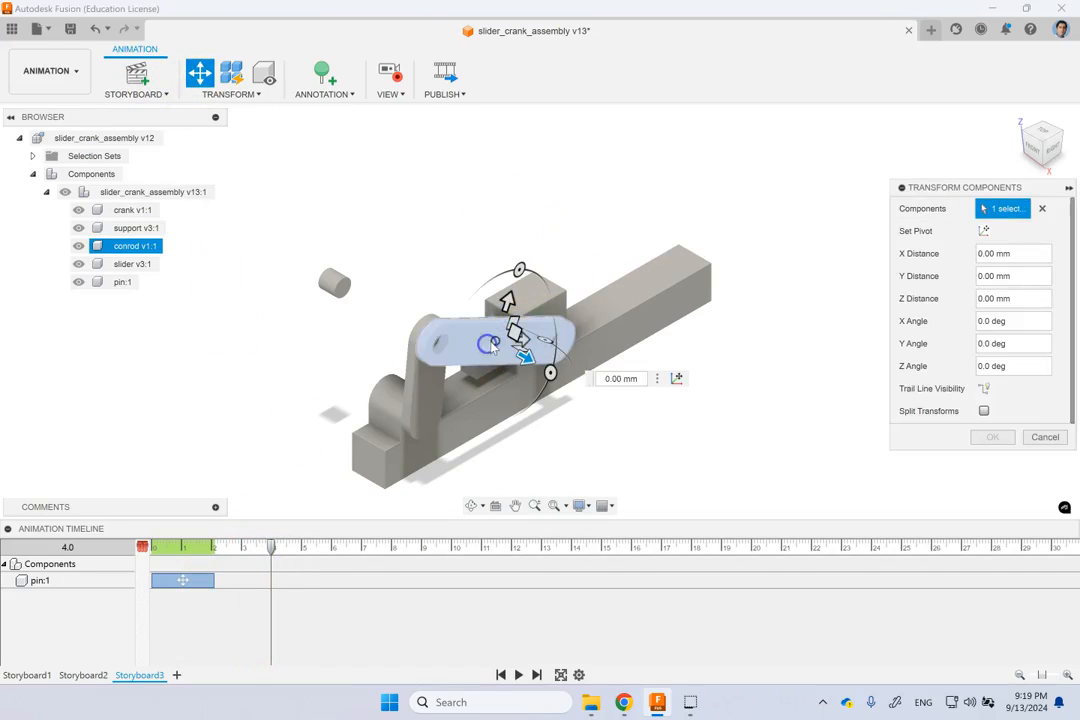
left_click(508, 300)
left_click_drag(510, 291, 573, 183)
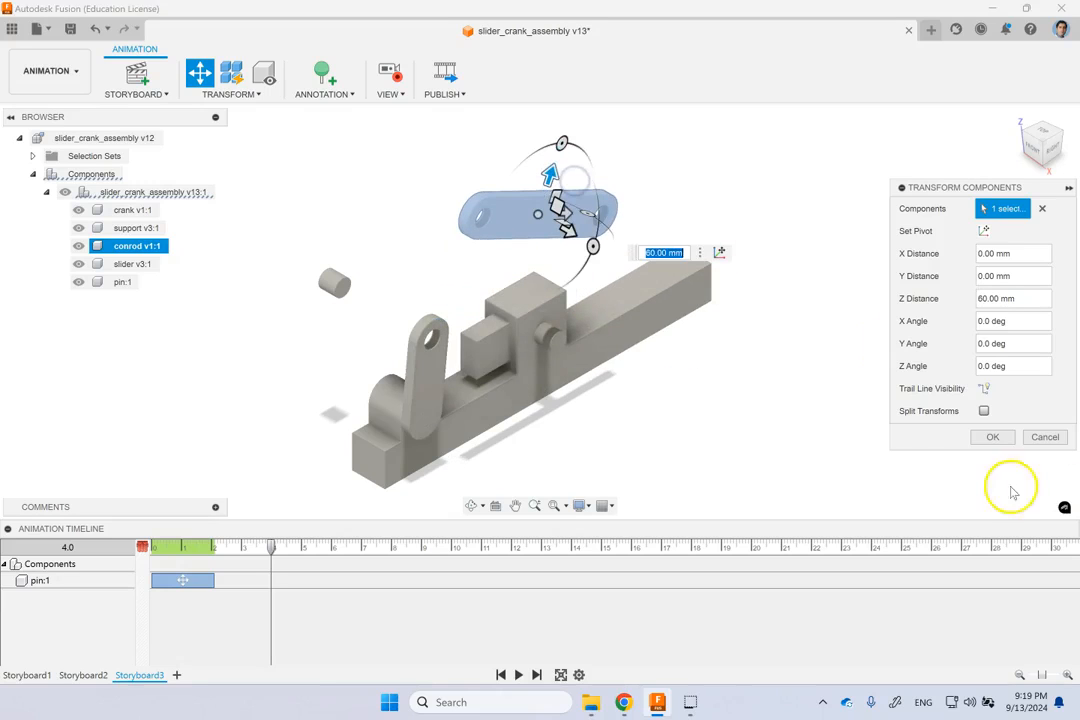
left_click(1004, 437)
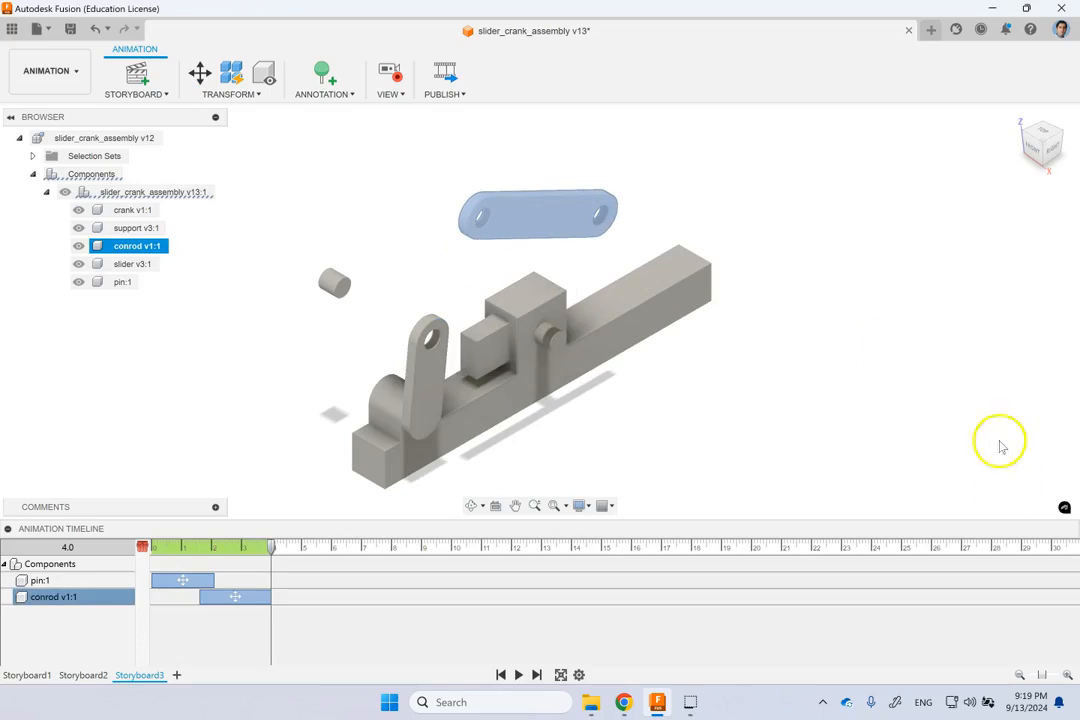
Step: Play the Storyboard3 animation from the start to check the timing of the pin and conrod moves
left_click_drag(182, 583, 205, 594)
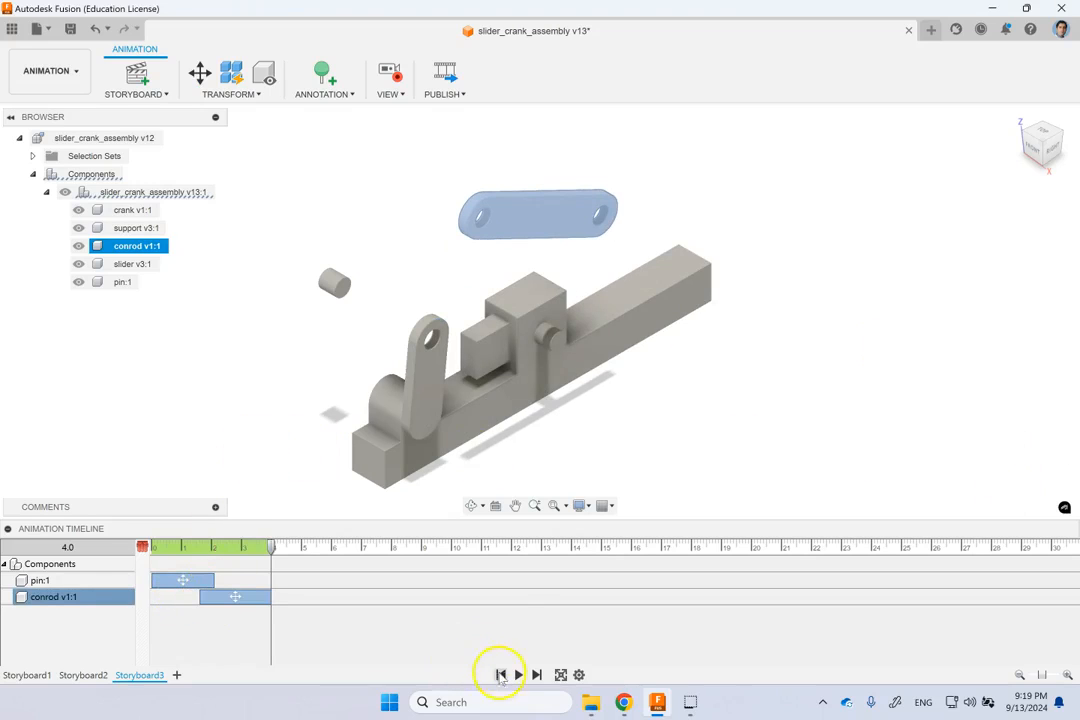
left_click(500, 675)
left_click(518, 675)
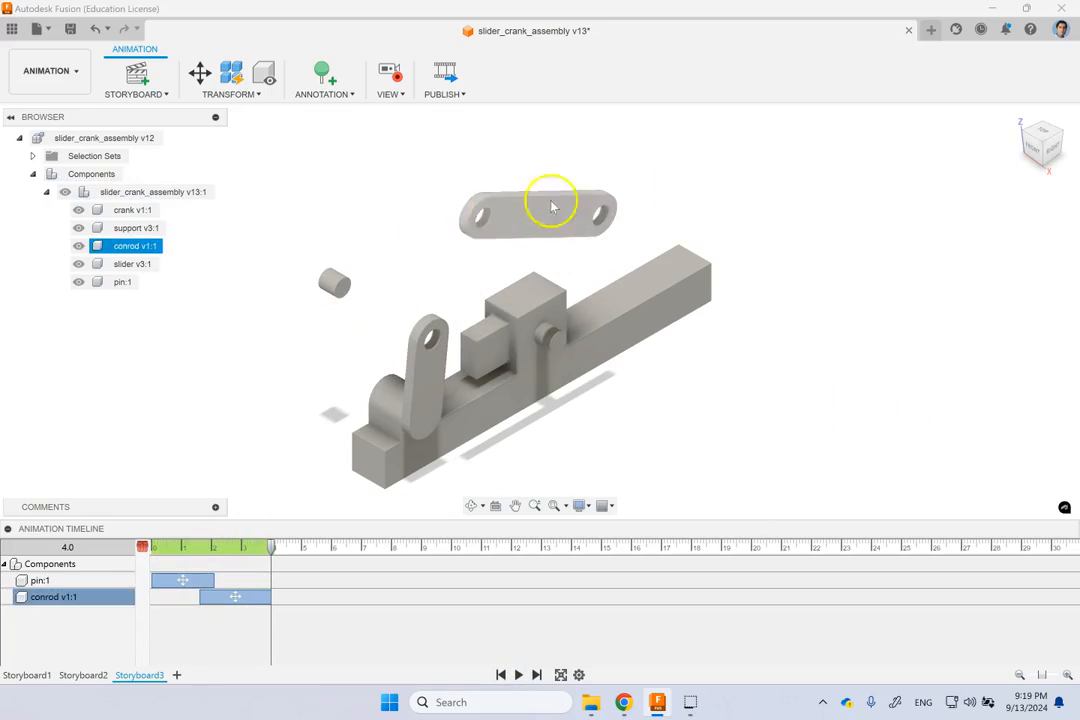
Step: Trim the pin's move action to end at 2.0 and make the conrod's move action start at 2.0
left_click(211, 597)
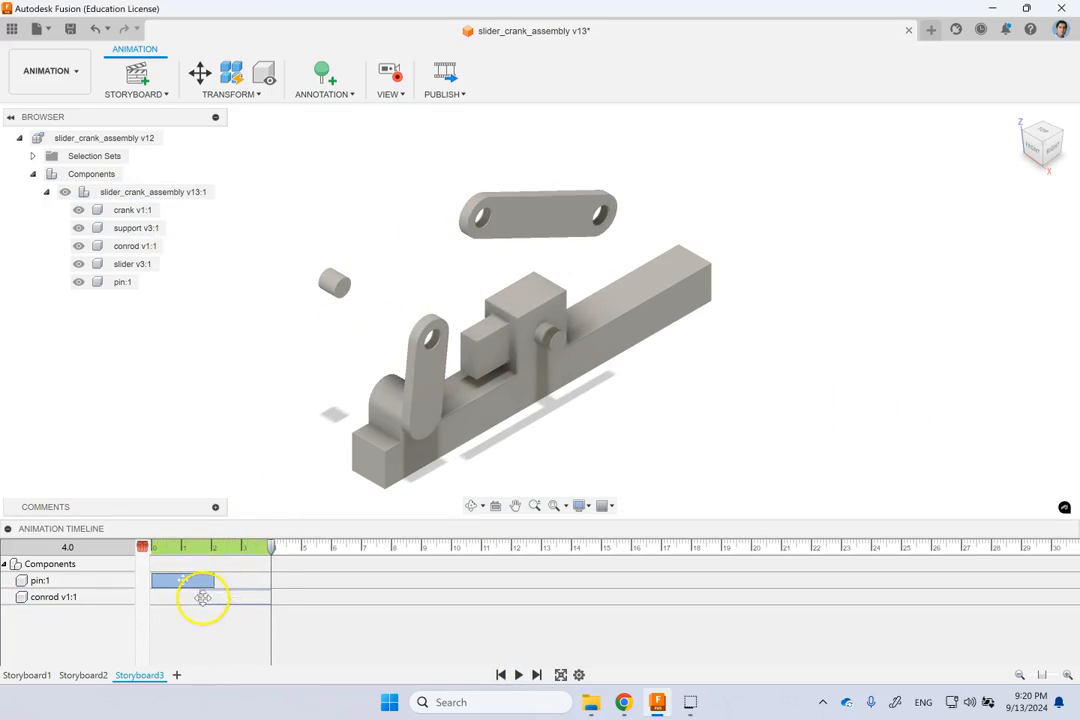
mouse_move(200, 601)
left_mouse_down()
mouse_move(216, 599)
mouse_move(211, 580)
left_mouse_up()
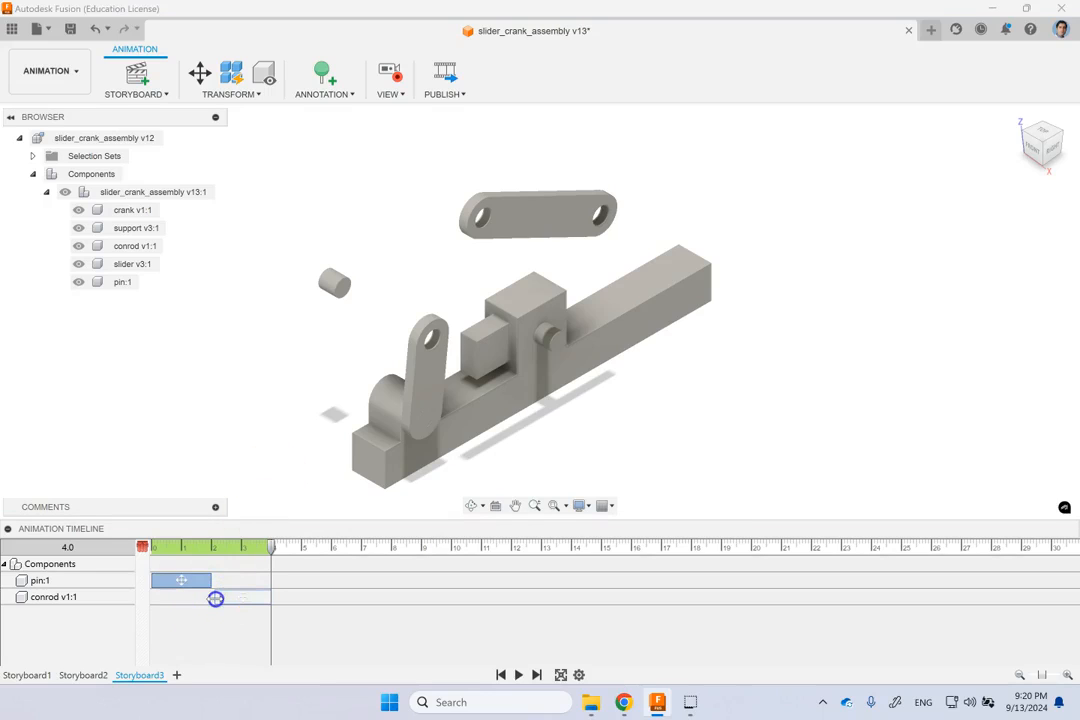
left_click_drag(215, 598, 212, 598)
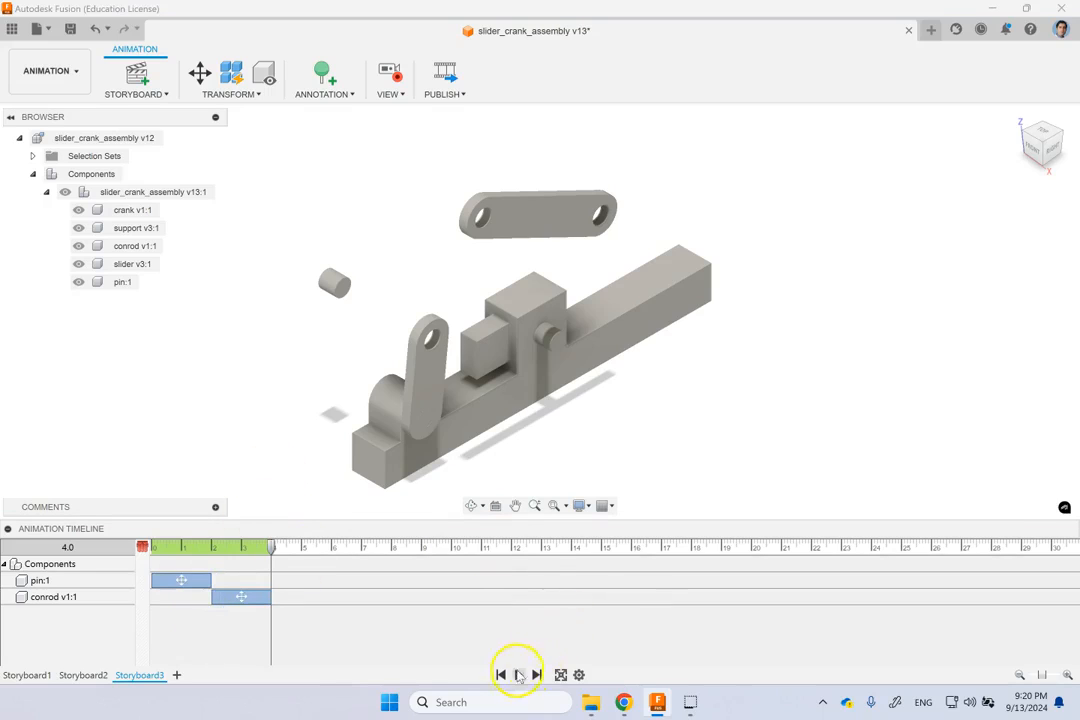
Step: Play the animation from the start, and shift the conrod's move action to run from 0 to 2.0 alongside the pin's
left_click(502, 675)
left_click(518, 675)
left_click(228, 396)
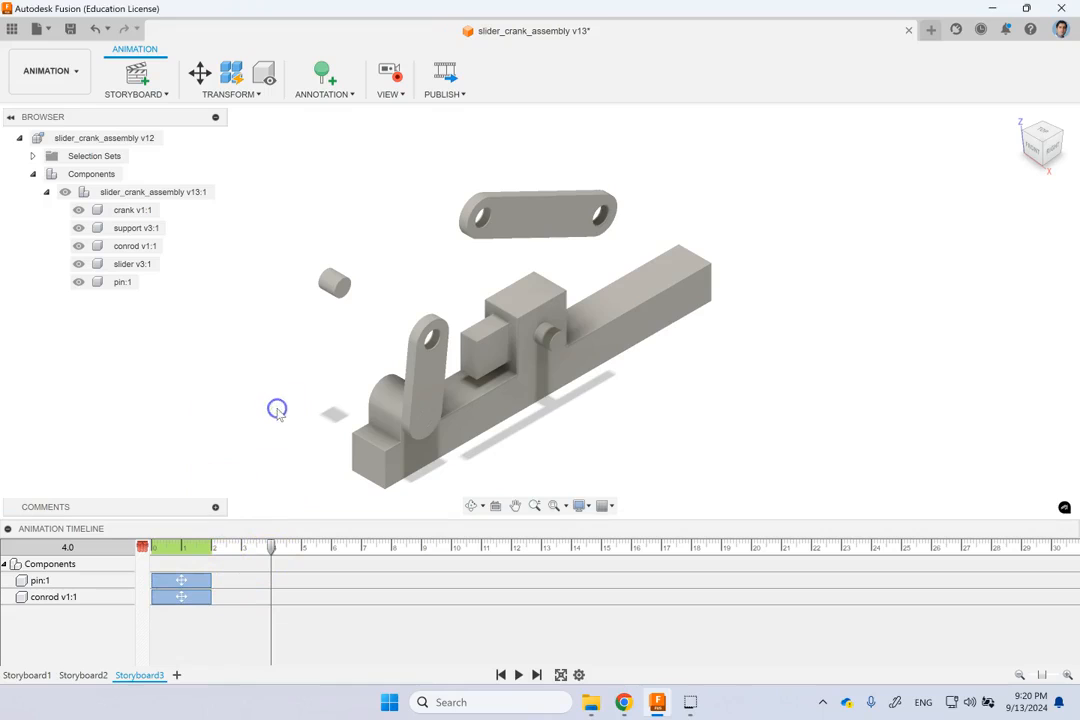
Step: With the playhead at 4.0, use Transform Components to move the crank 70 mm along Z, away from the support
left_click(200, 72)
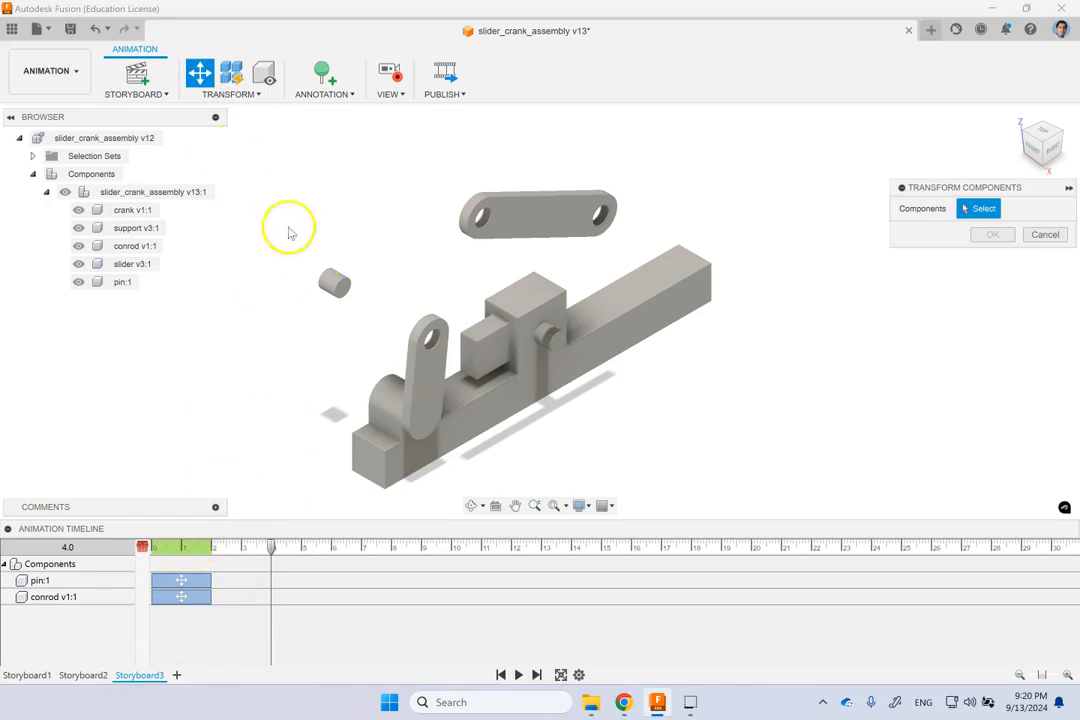
left_click(415, 394)
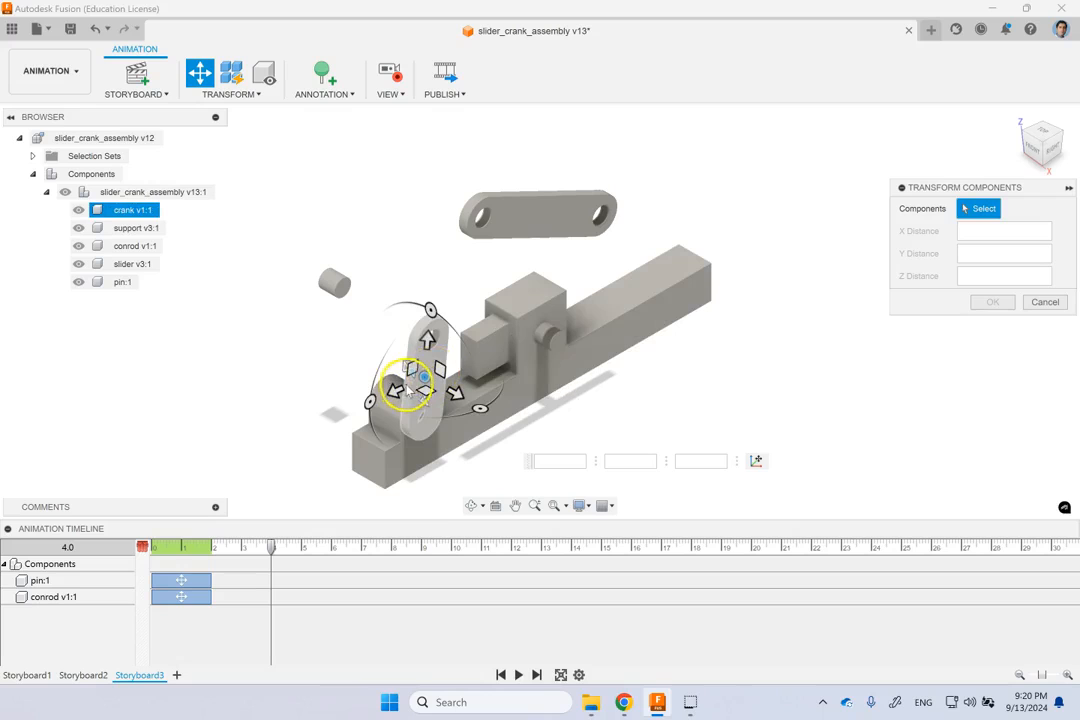
left_click(410, 388)
left_click_drag(395, 390, 271, 412)
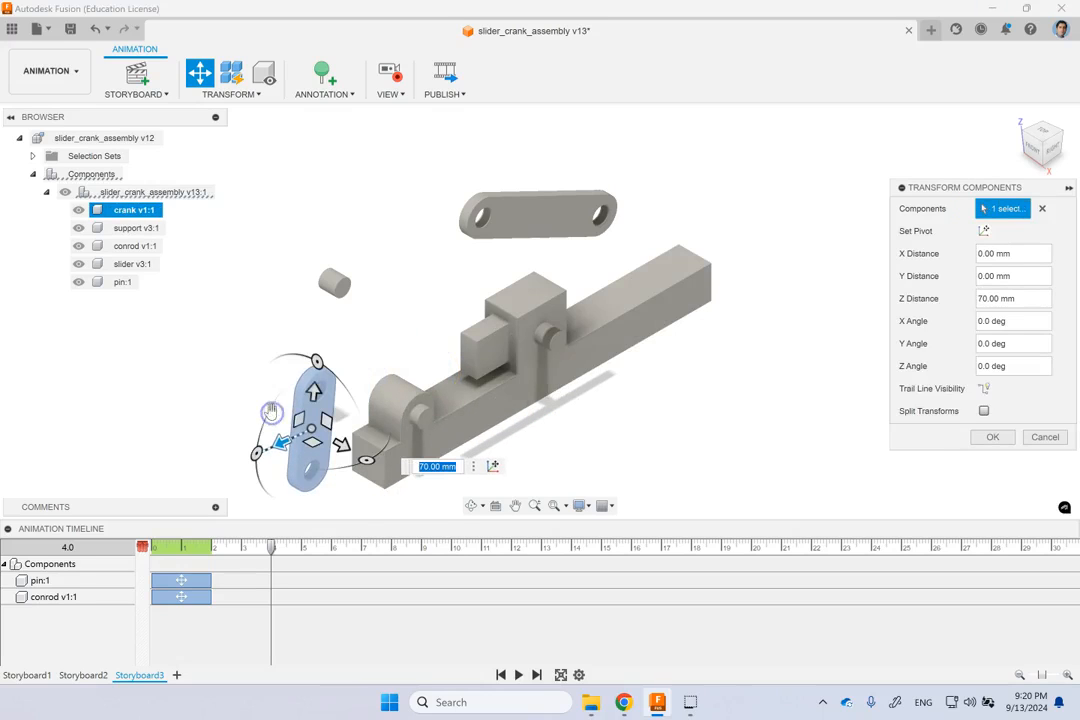
left_click(972, 440)
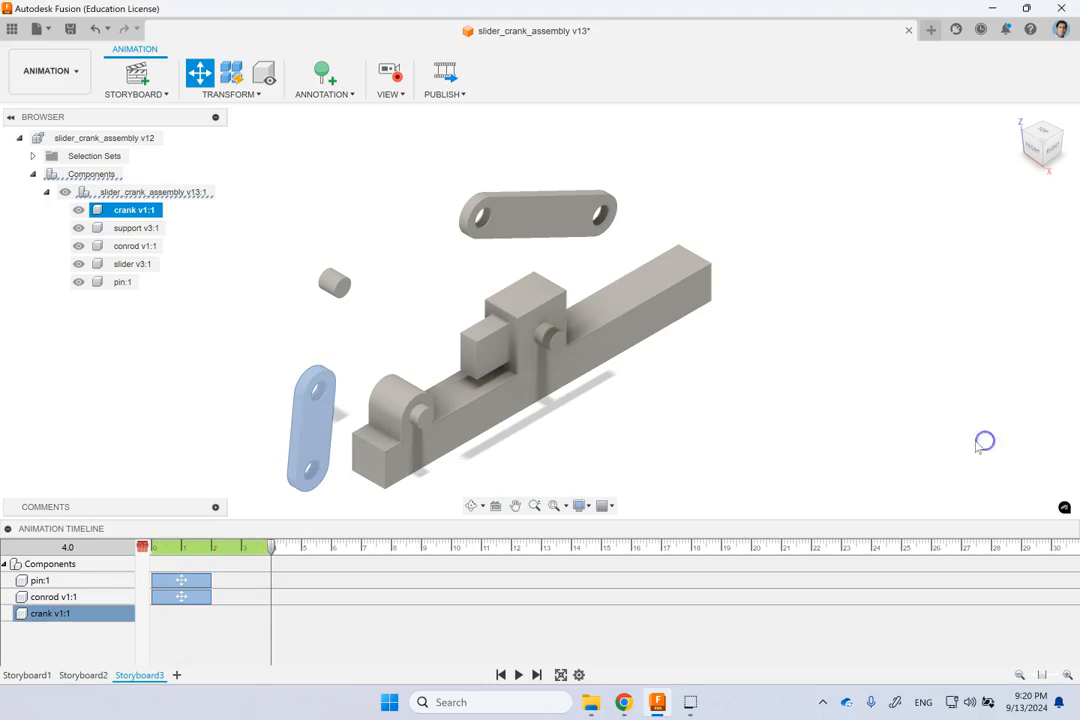
Step: Set the crank's move action to start at 2.0, clear the selection, and play the animation
left_click(223, 618)
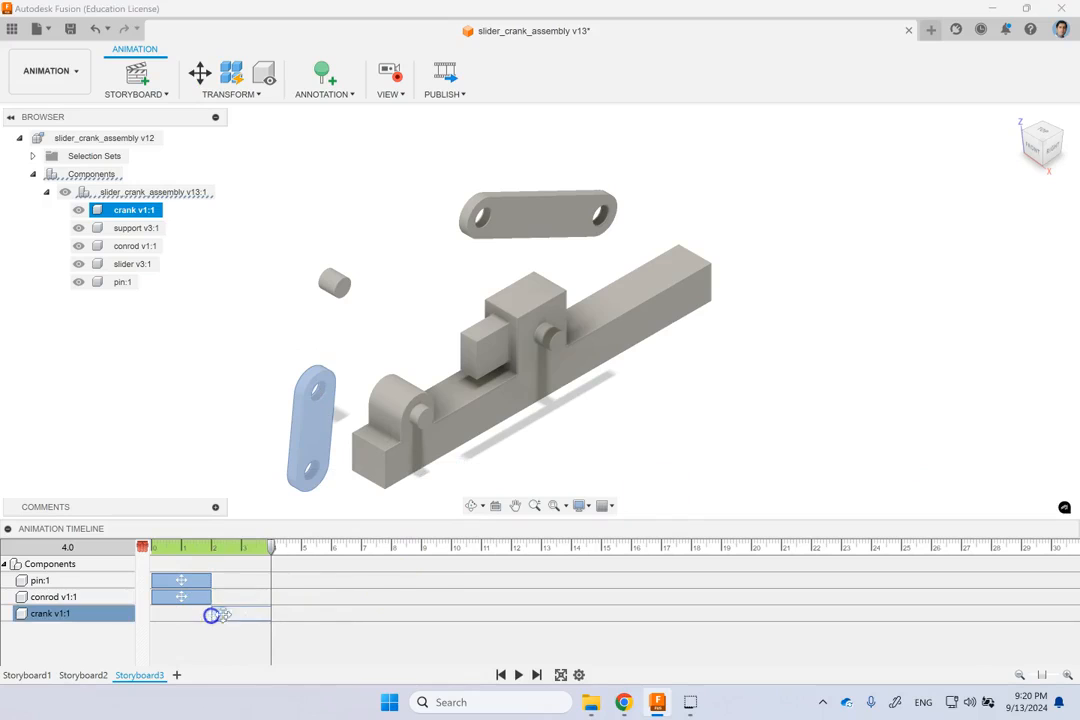
left_click(579, 483)
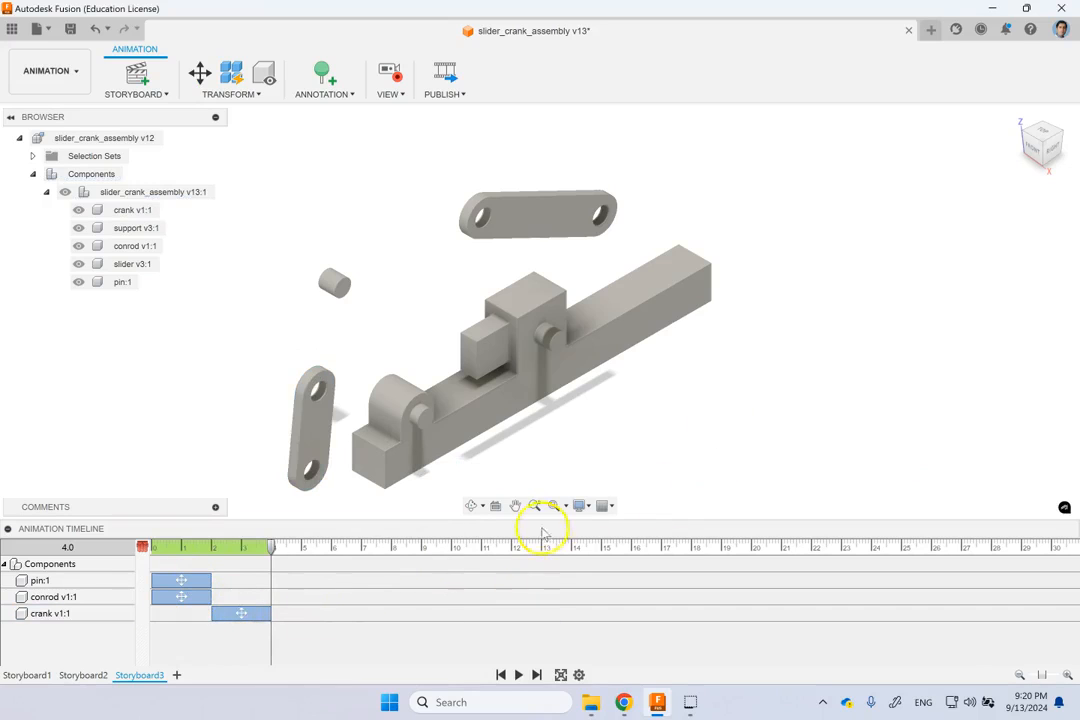
left_click(515, 673)
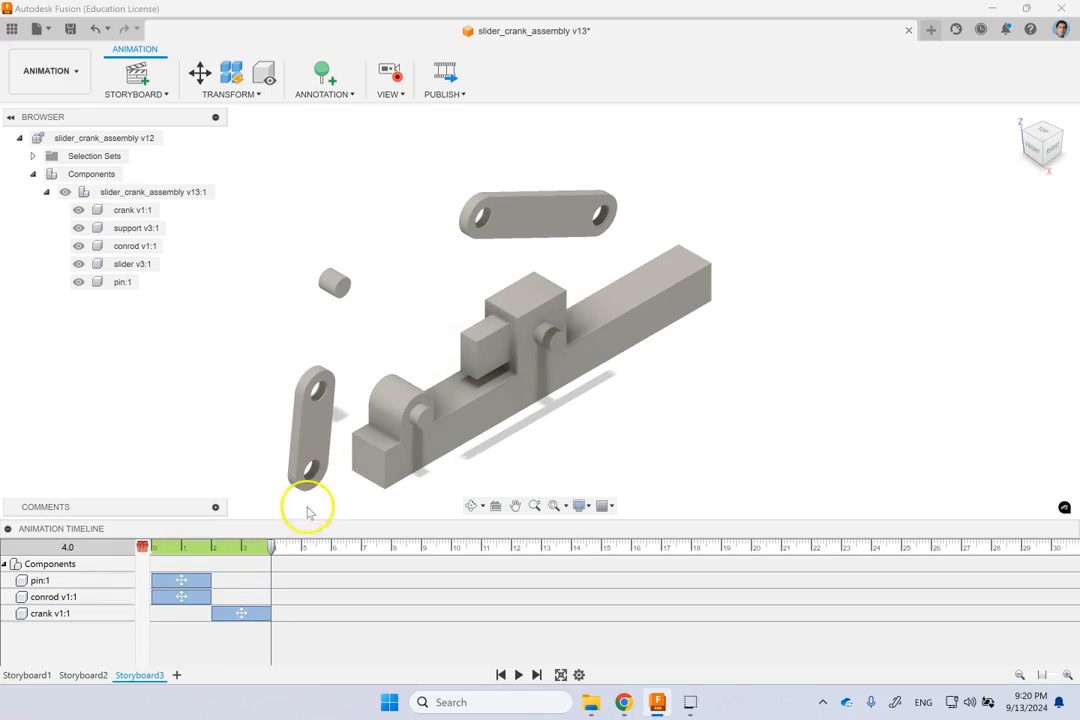
Step: With the playhead at 6.1, use Transform Components to move the slider 150 mm along Y with its trail line visible
left_click_drag(270, 548, 337, 553)
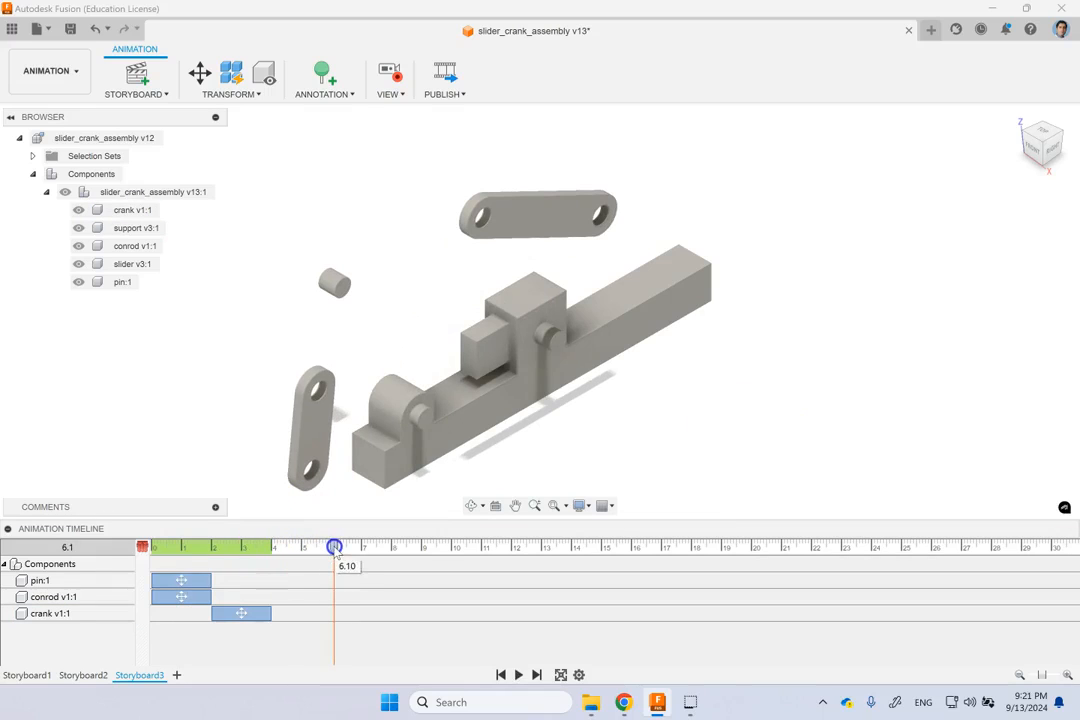
left_click(200, 72)
left_click(550, 318)
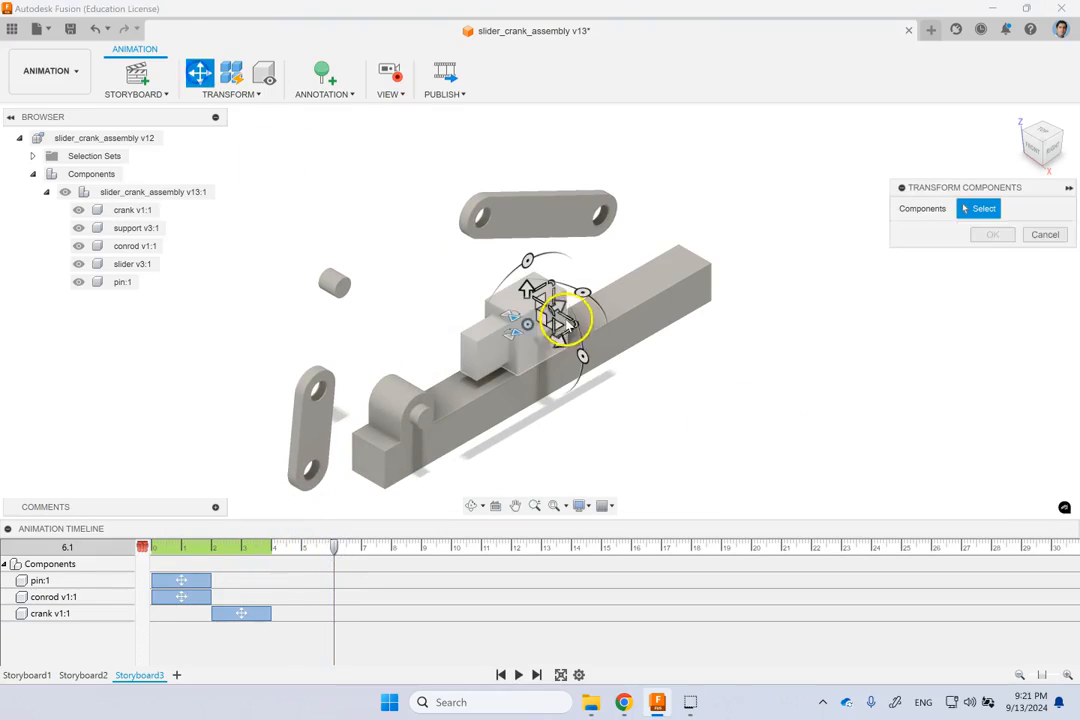
left_click_drag(559, 311, 840, 217)
left_click(981, 443)
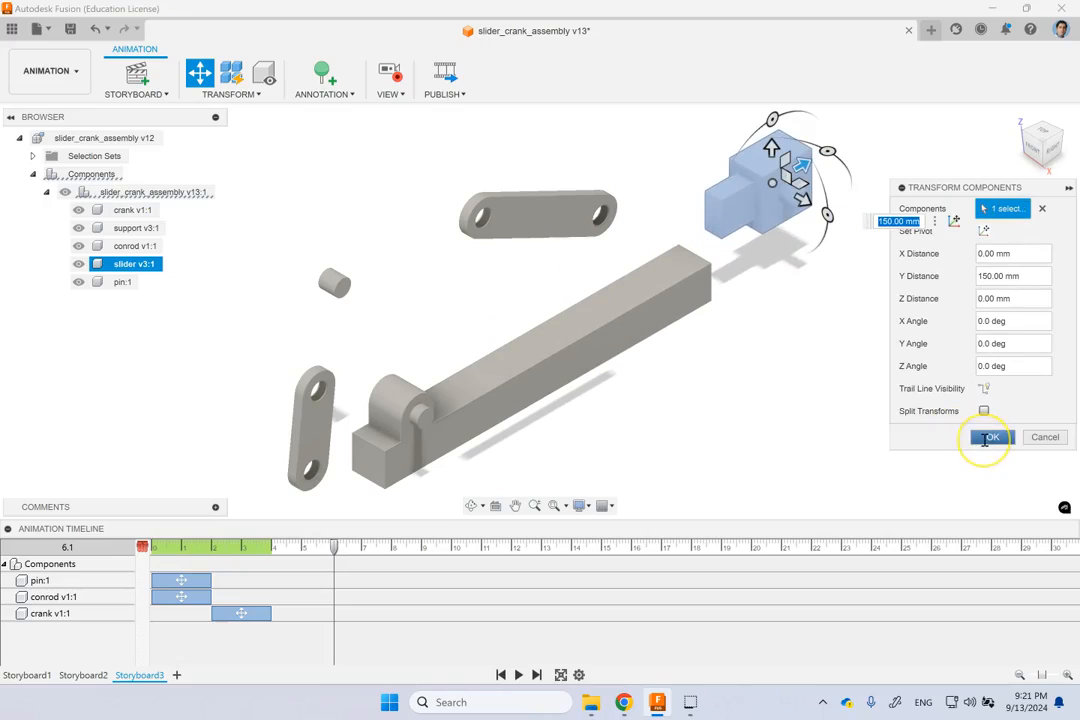
left_click(988, 389)
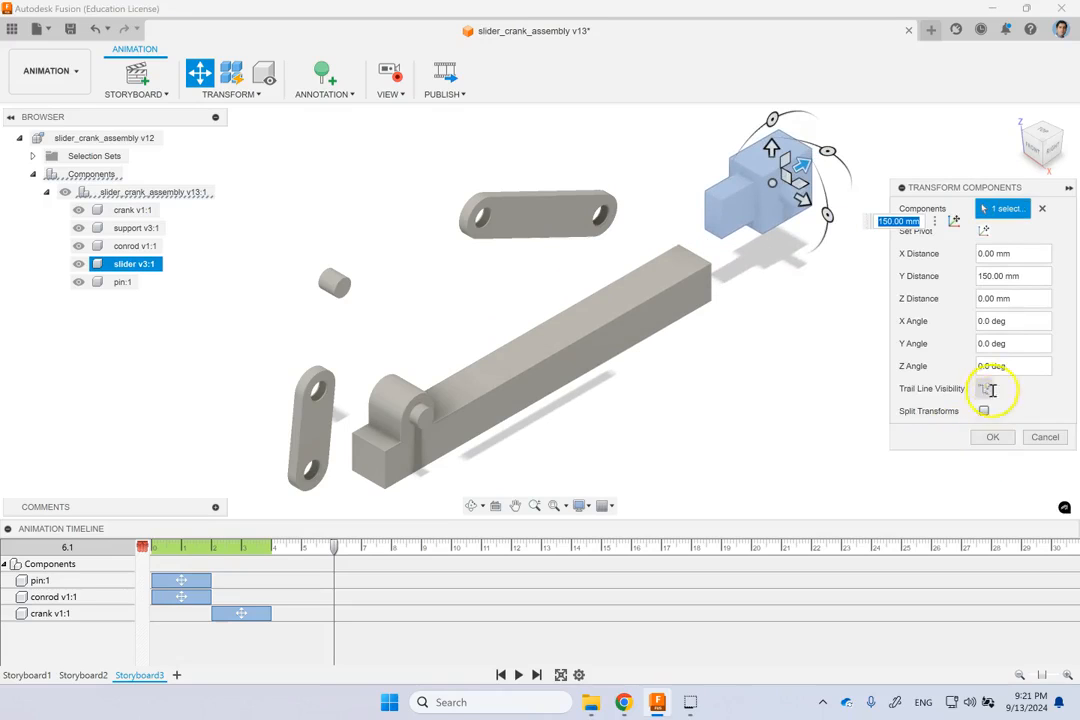
left_click(984, 391)
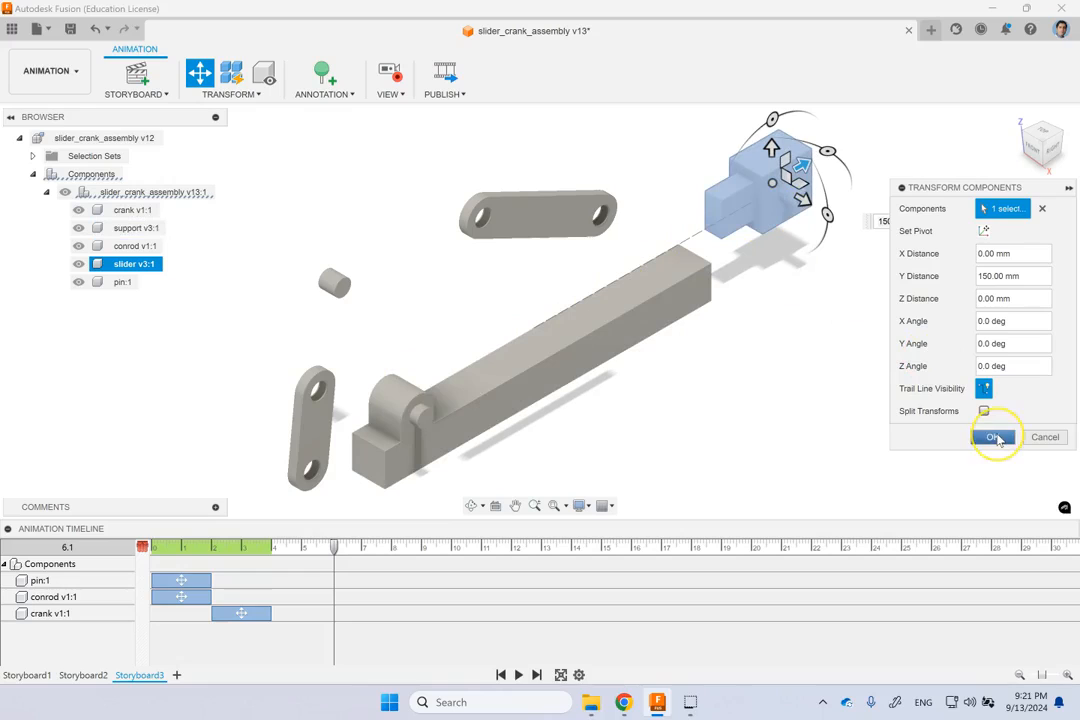
left_click(995, 437)
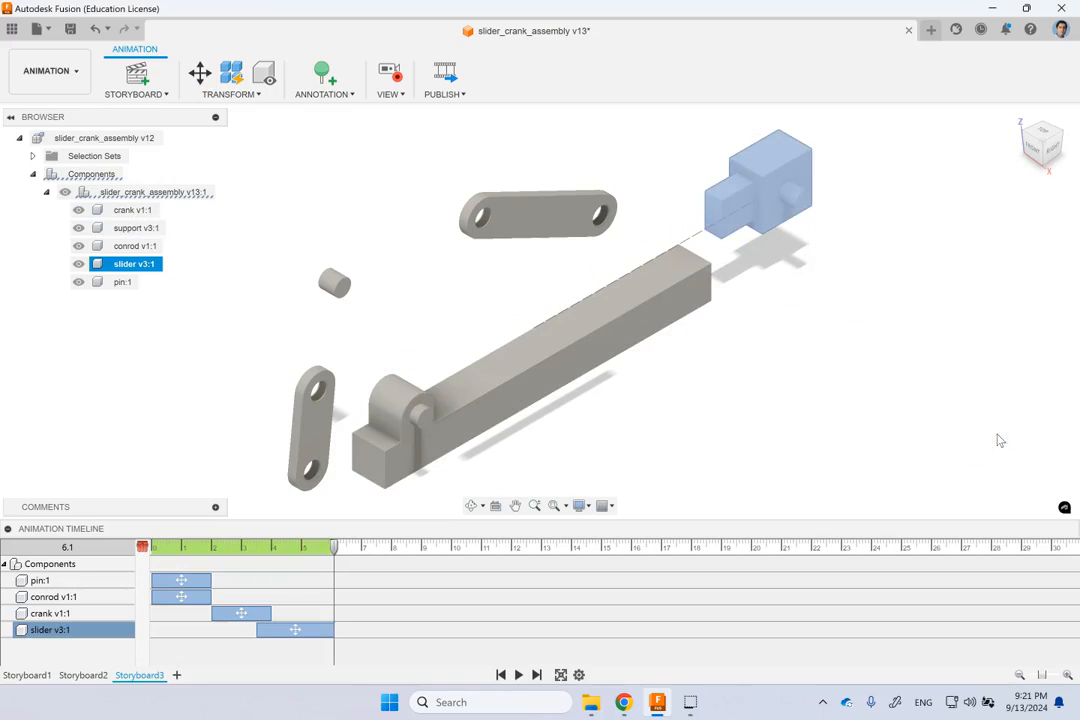
Step: Set the slider's move action to start at 4.0 on the timeline, and play the animation from the start
left_click(272, 630)
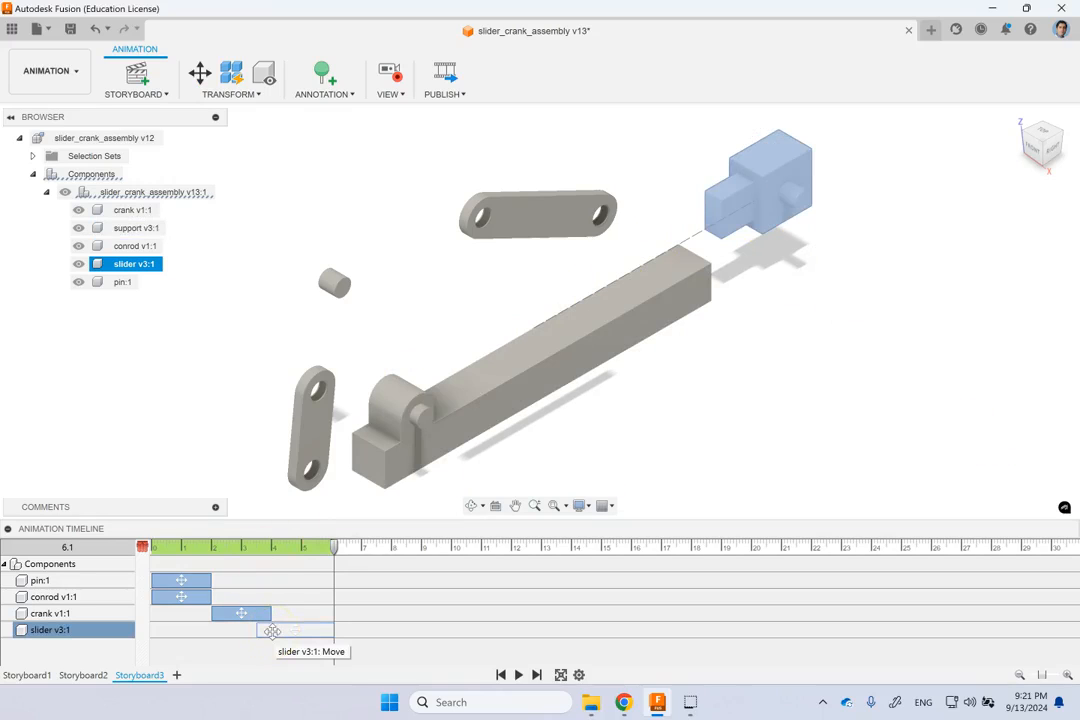
left_click_drag(257, 631, 275, 630)
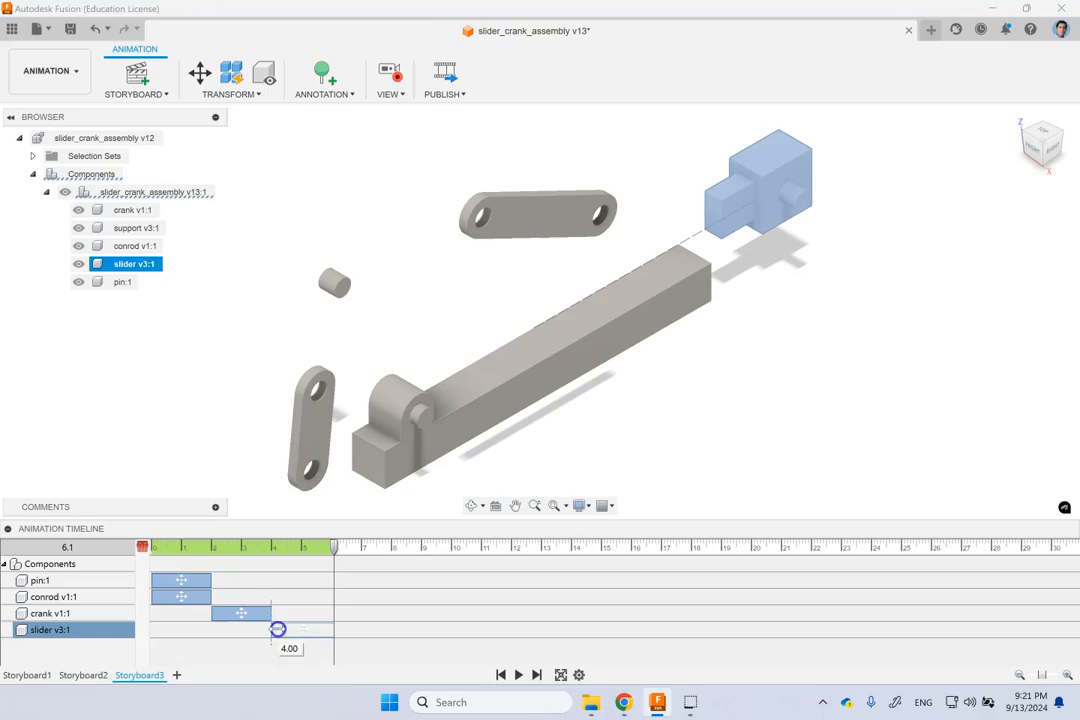
left_click(499, 675)
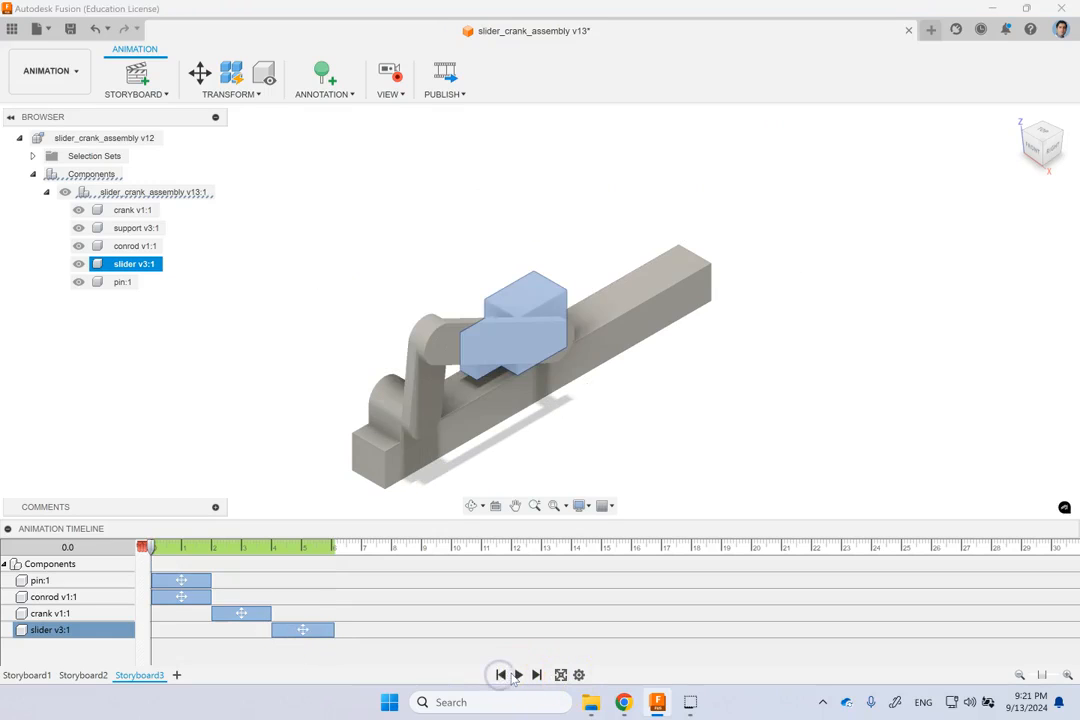
left_click(517, 675)
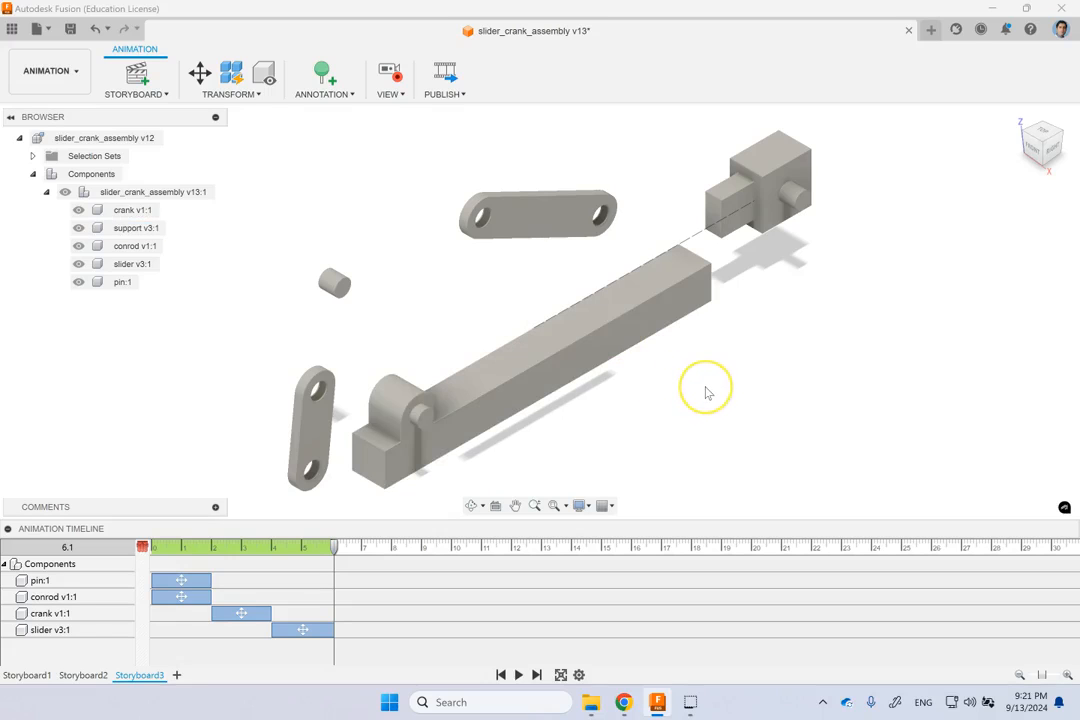
left_click(247, 615)
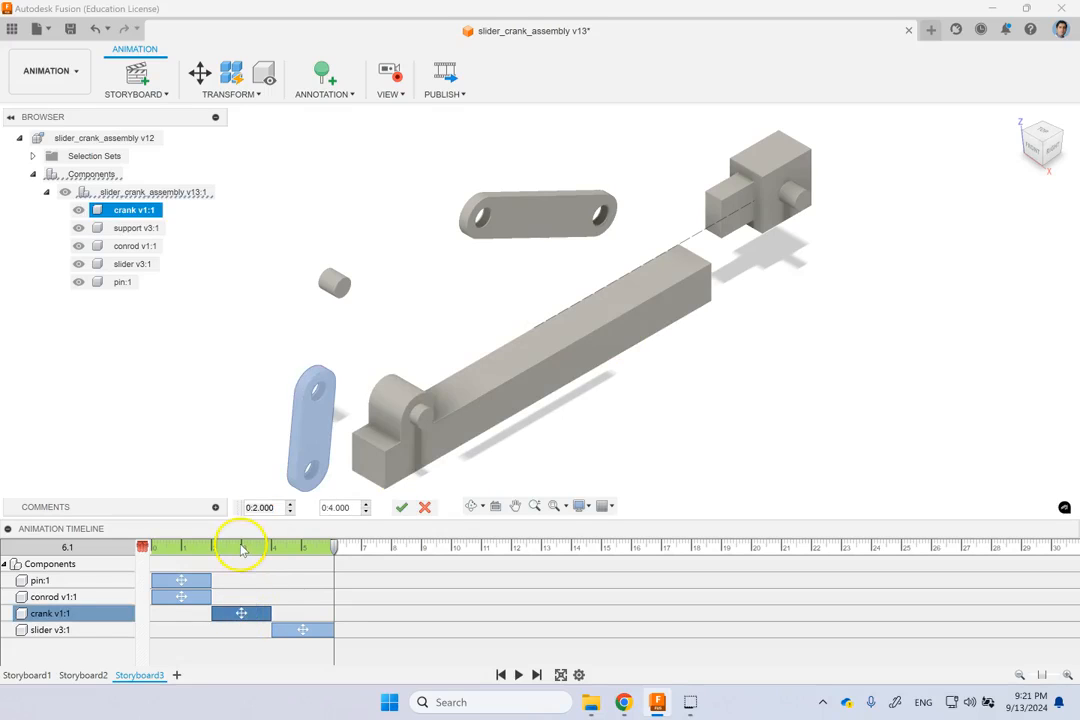
left_click(196, 598)
left_click(191, 580)
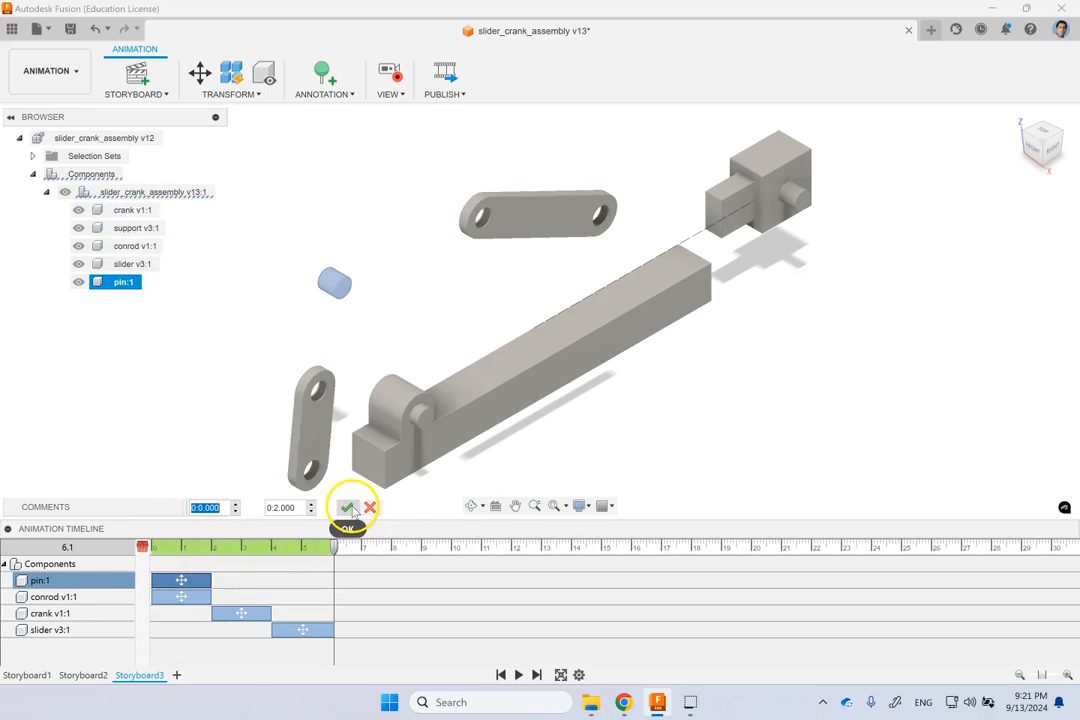
left_click(60, 596, "ctrl")
left_click(182, 582)
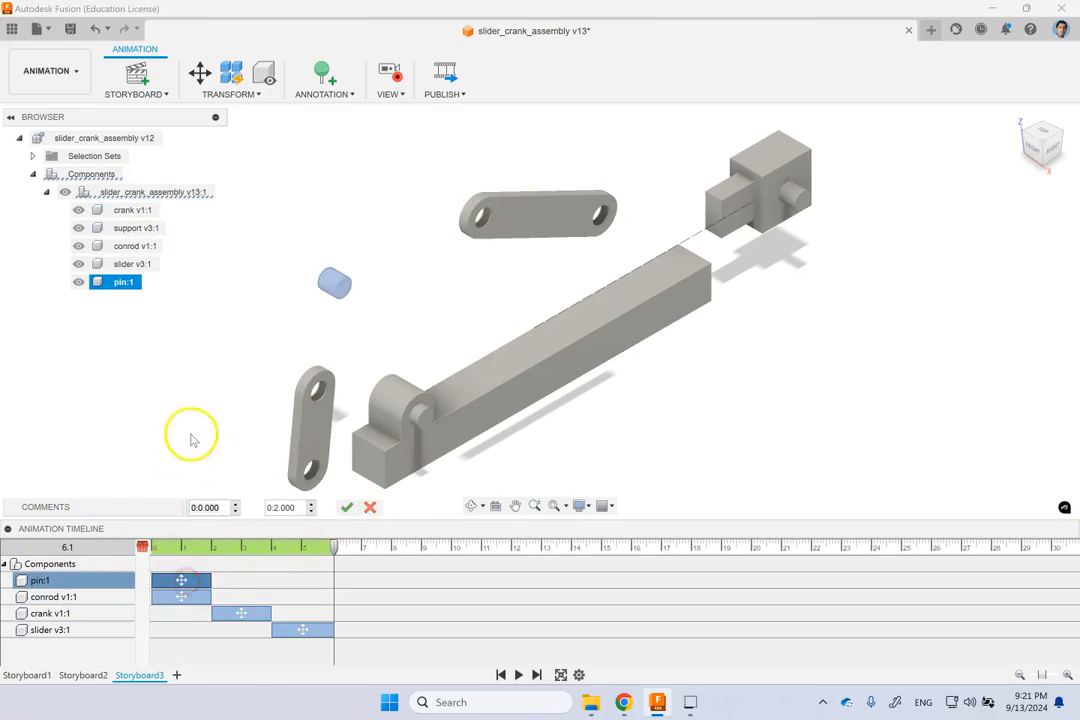
left_click(346, 508)
Step: Edit the pin's move action to turn on its trail line visibility
right_click(185, 577)
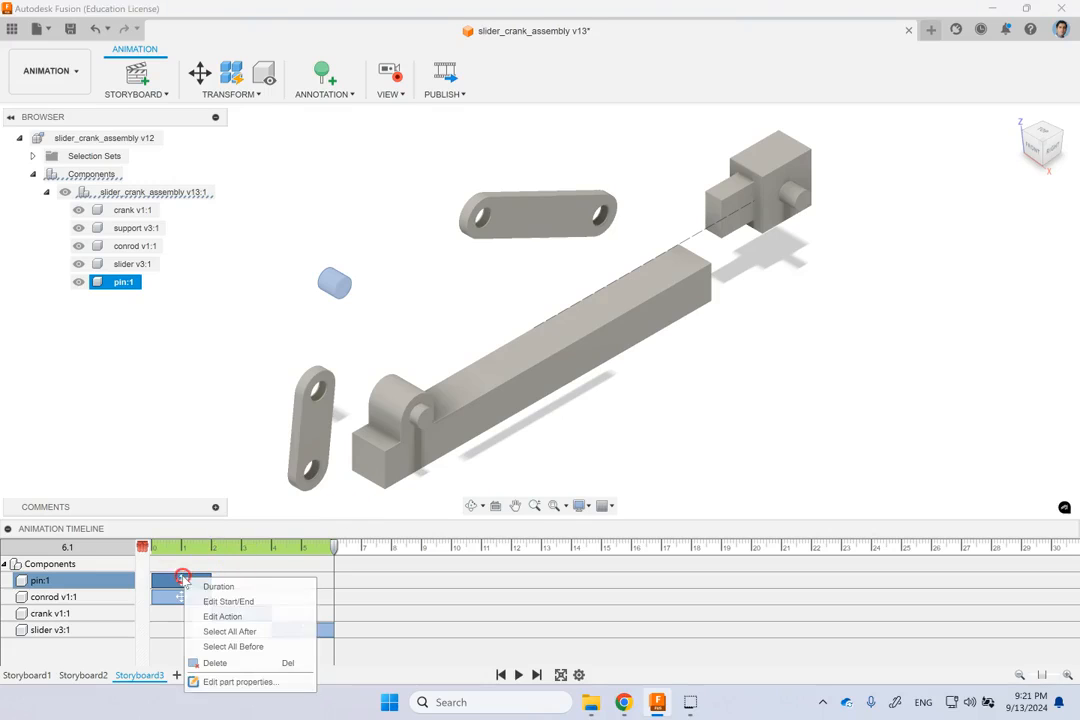
left_click(230, 615)
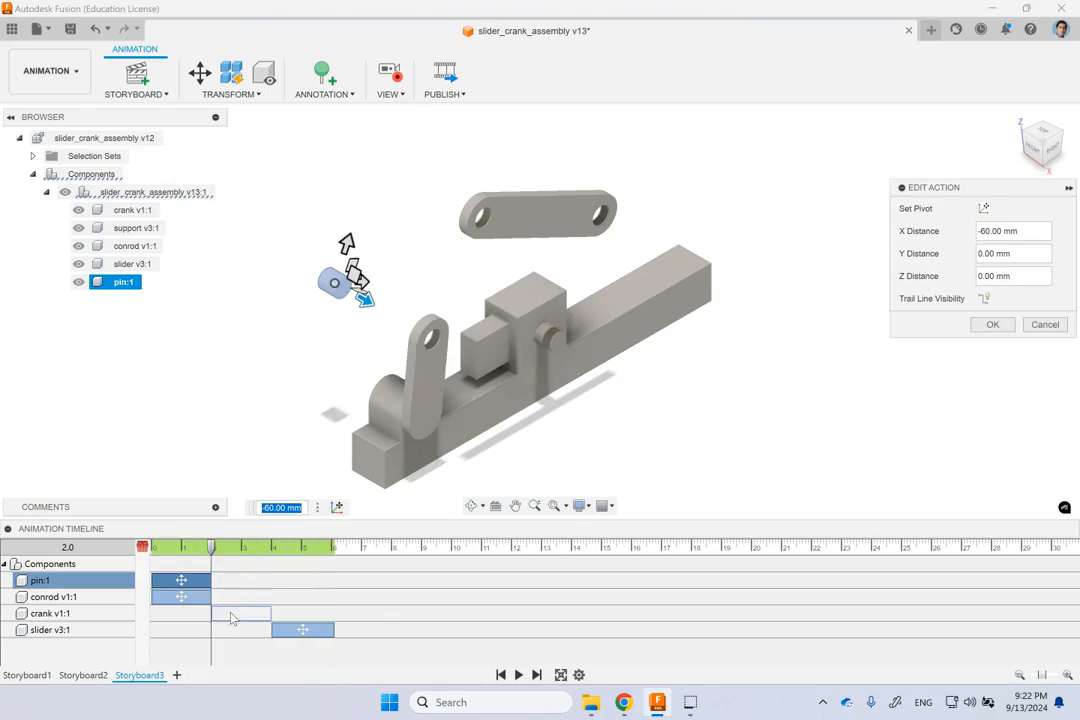
left_click(985, 298)
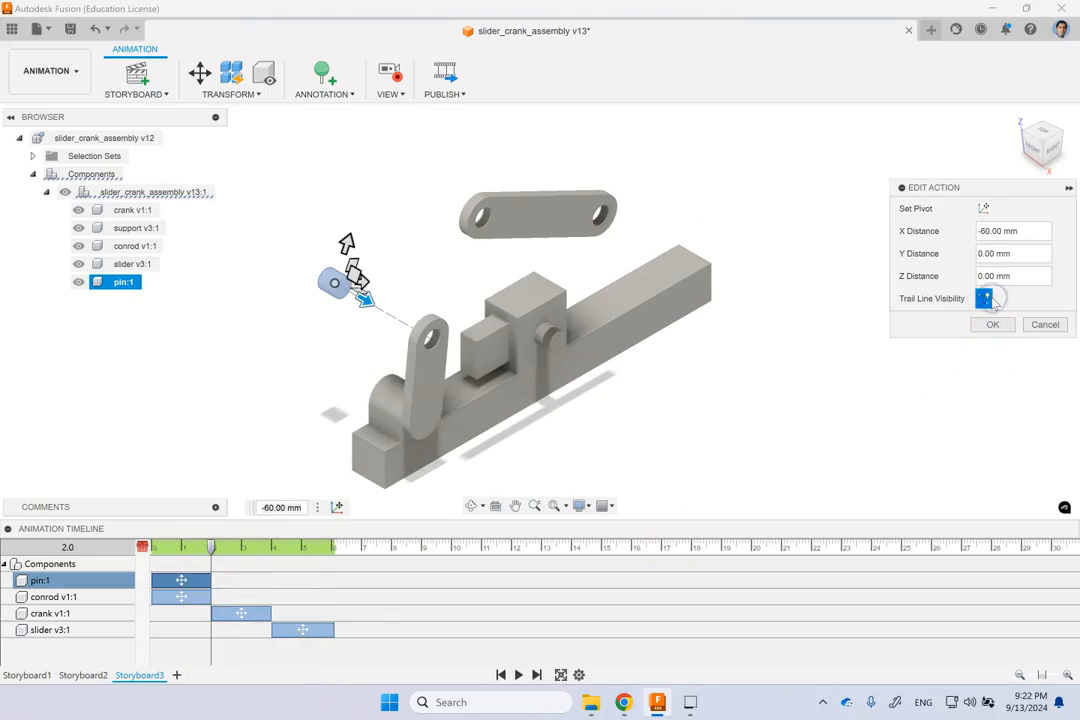
left_click(980, 328)
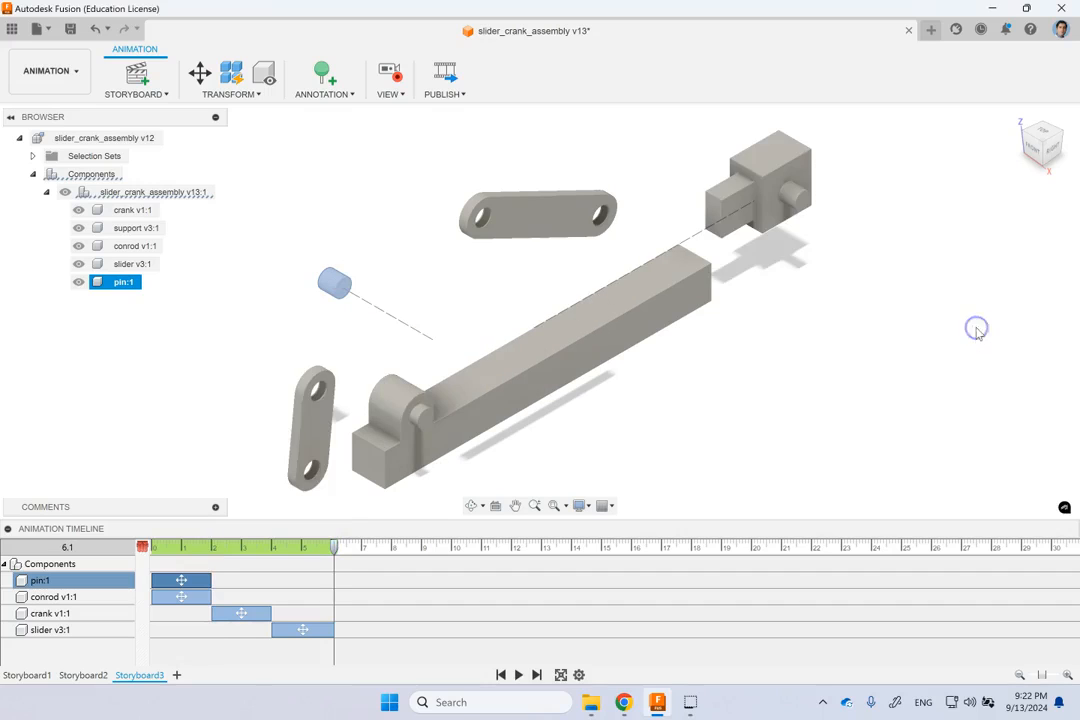
Step: Edit the conrod's move action to make its trail line visible
left_click(181, 596)
right_click(181, 596)
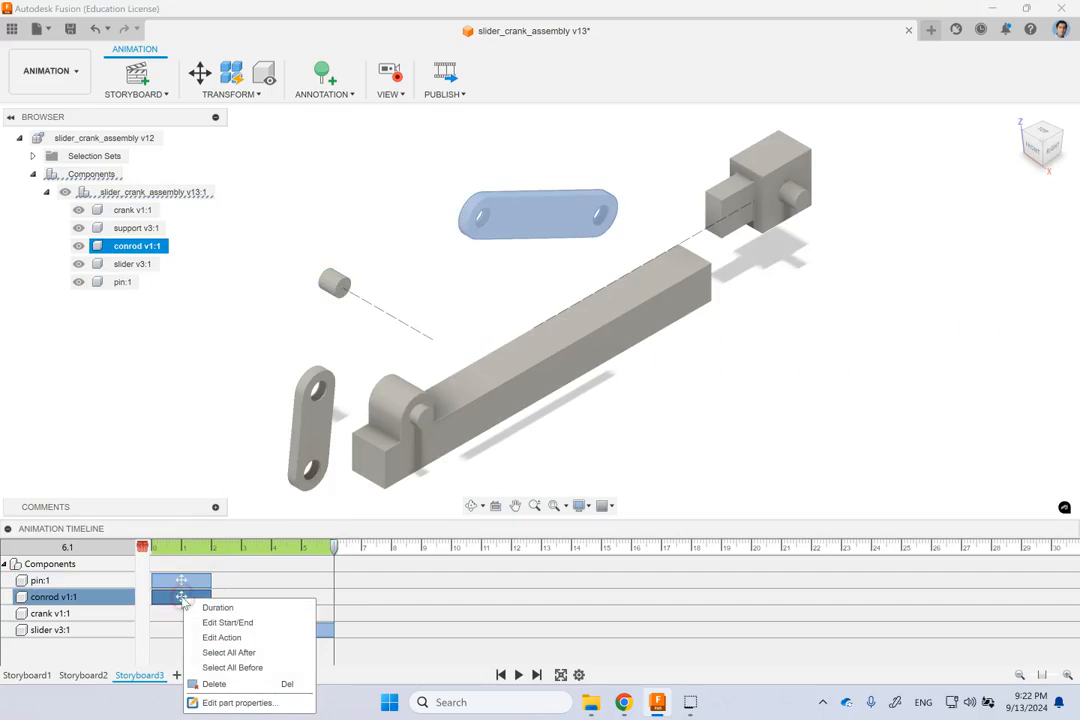
left_click(222, 637)
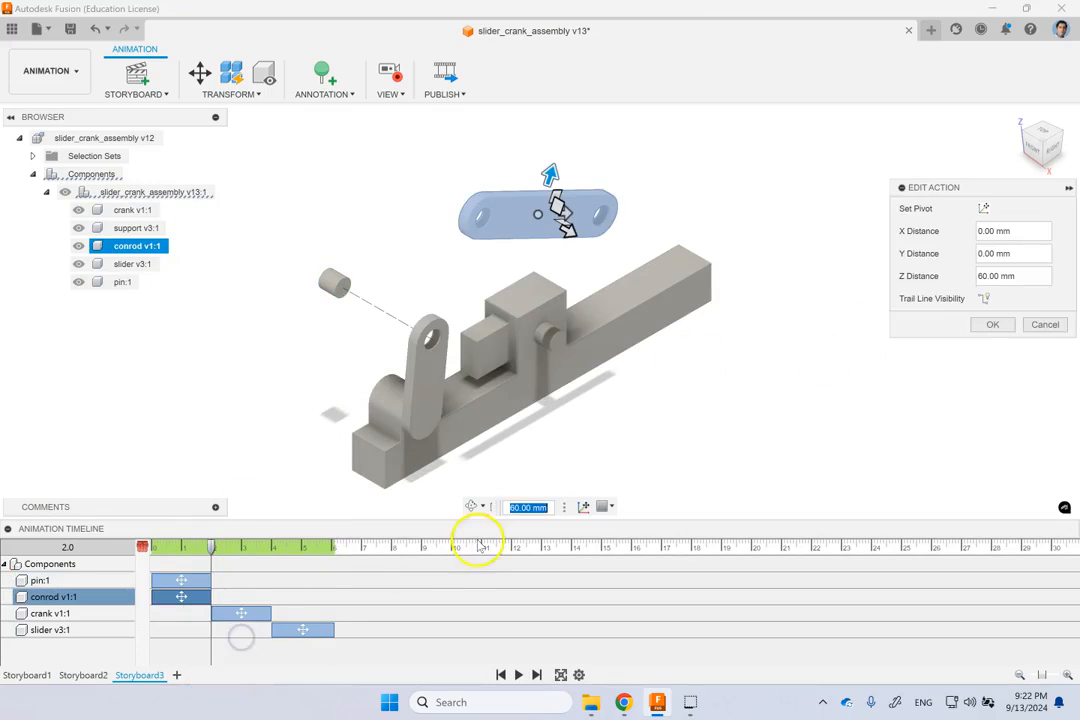
left_click(986, 298)
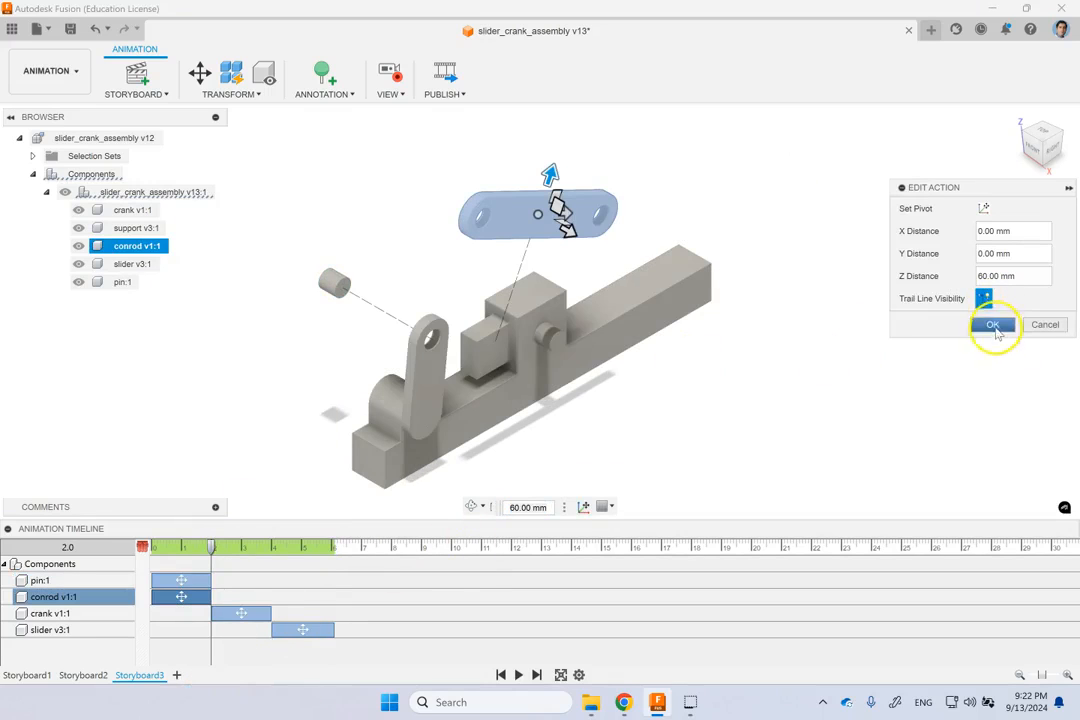
left_click(994, 325)
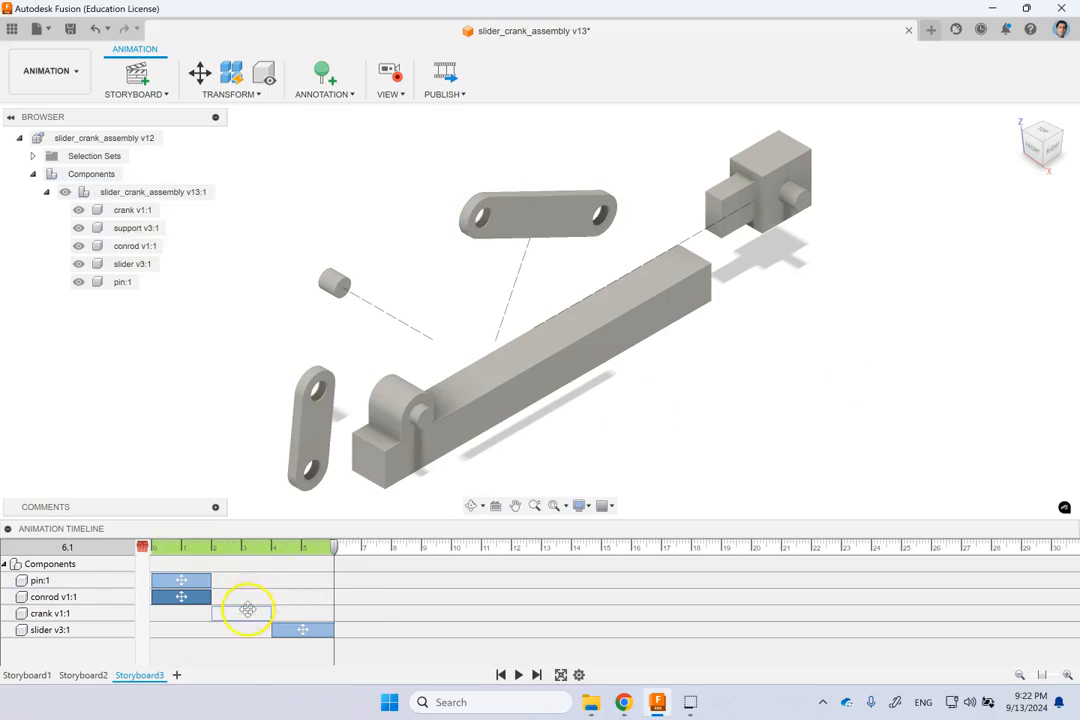
Step: Edit the crank's move action to make its trail line visible
left_click(245, 614)
right_click(245, 614)
left_click(268, 534)
left_click(984, 297)
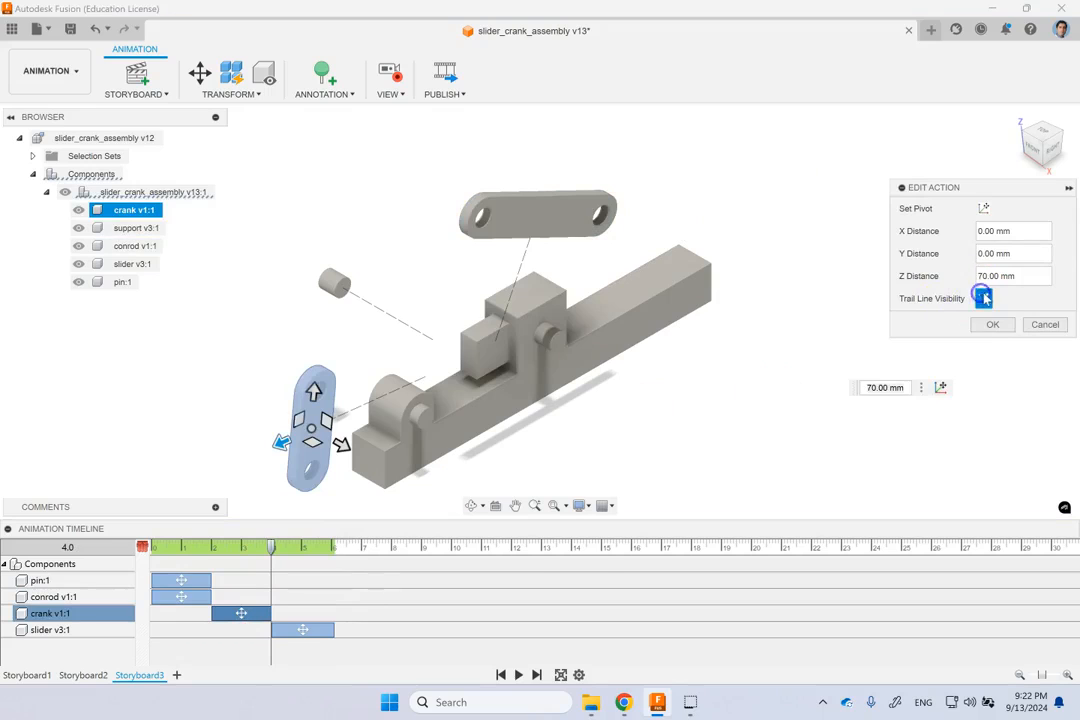
left_click(993, 324)
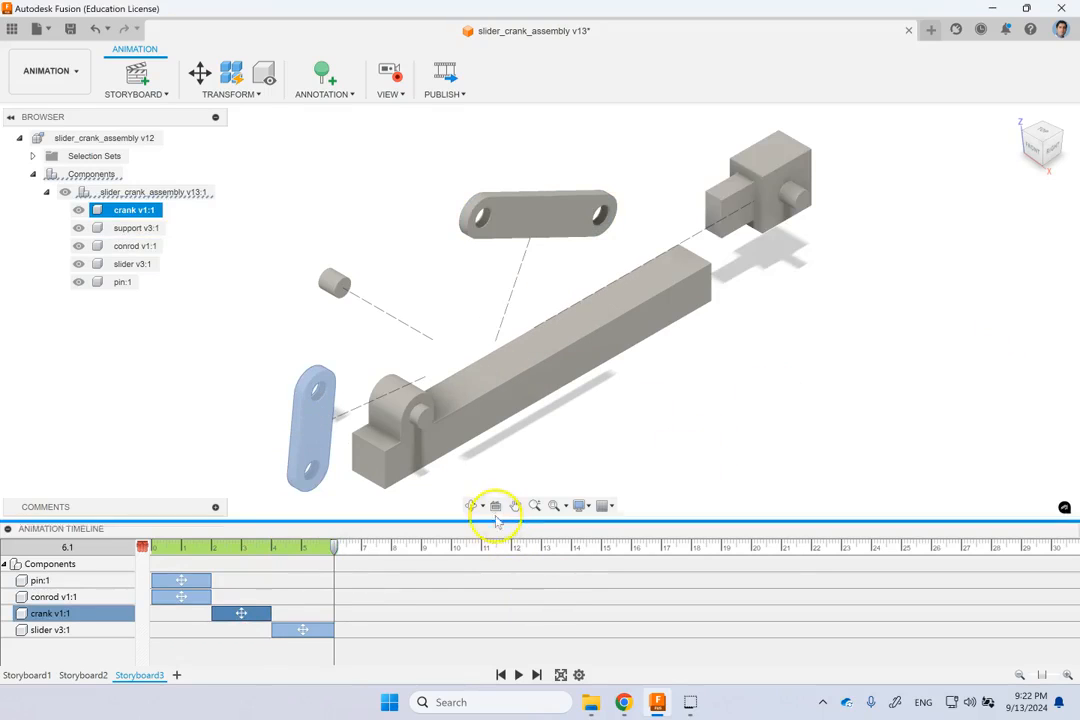
Step: Play the exploded-view animation from the start to review the trail lines
left_click(500, 675)
left_click(518, 675)
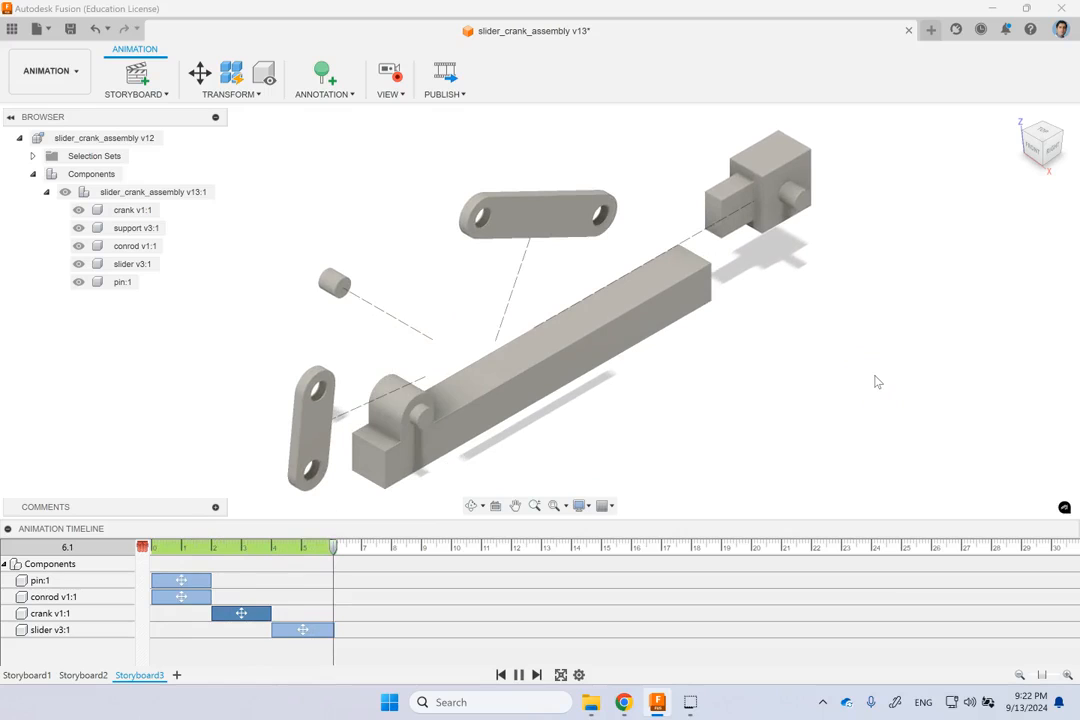
left_click(575, 323)
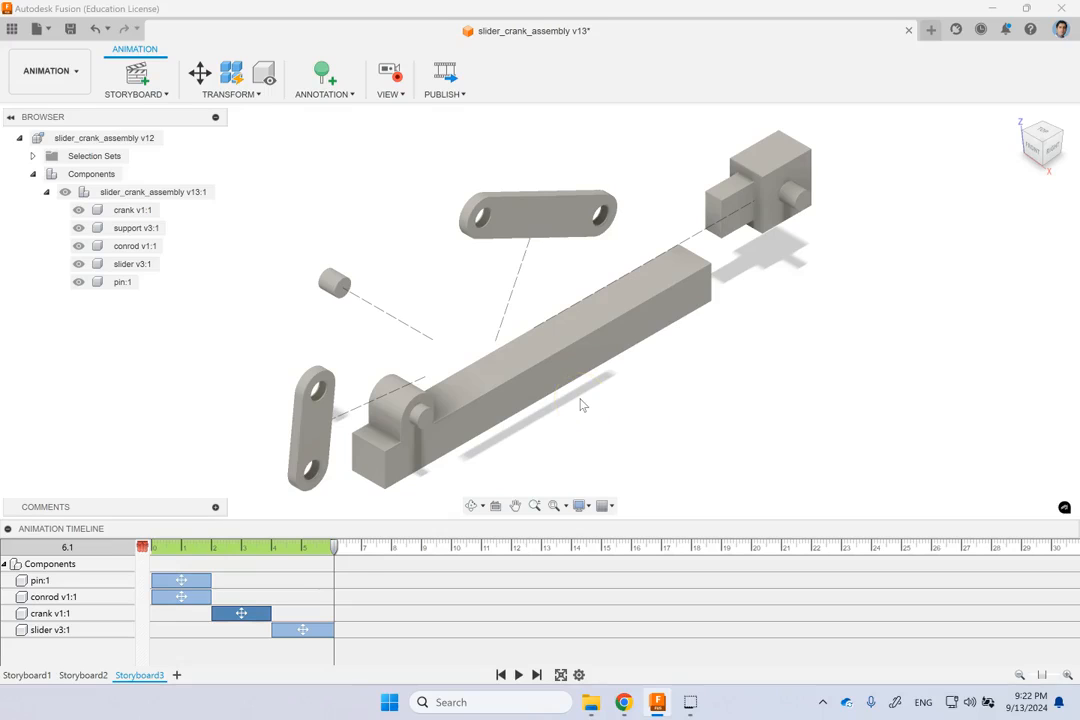
Step: With the playhead at 8.1, zoom out on the exploded assembly to record a view action
left_click_drag(343, 549, 397, 551)
left_click(402, 434)
left_click(337, 566)
left_click(445, 375)
scroll(533, 357, "down", 5)
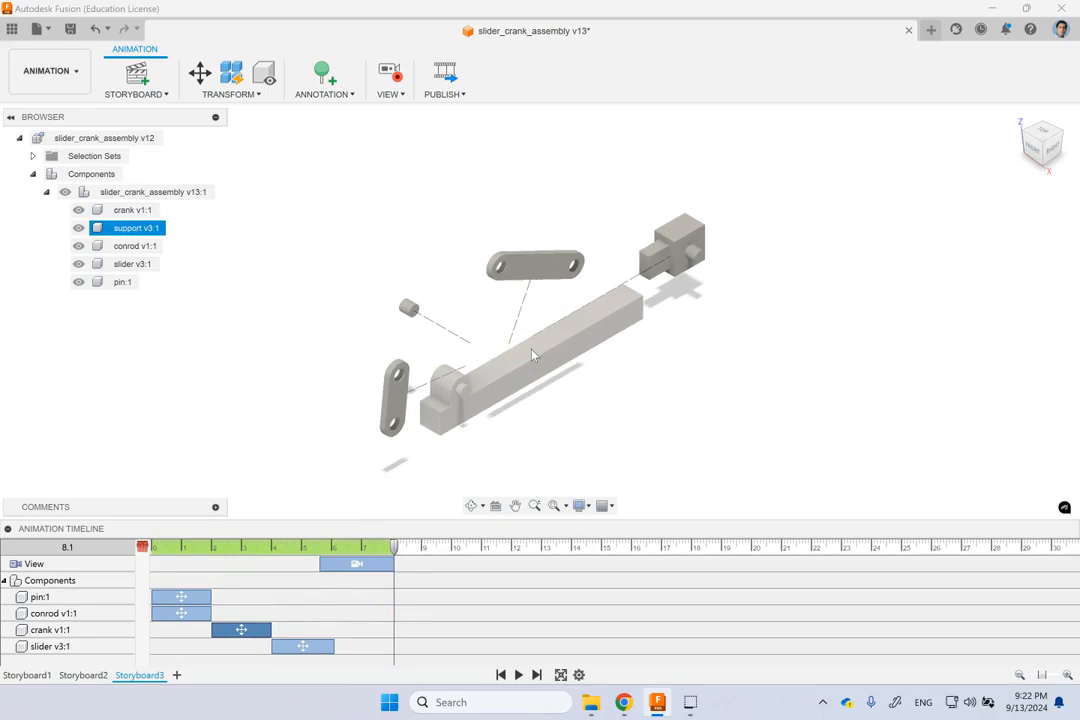
Step: Shorten the view action on the timeline so it starts where the slider's move action ends, at 6.1
left_click(301, 578)
left_click(351, 567)
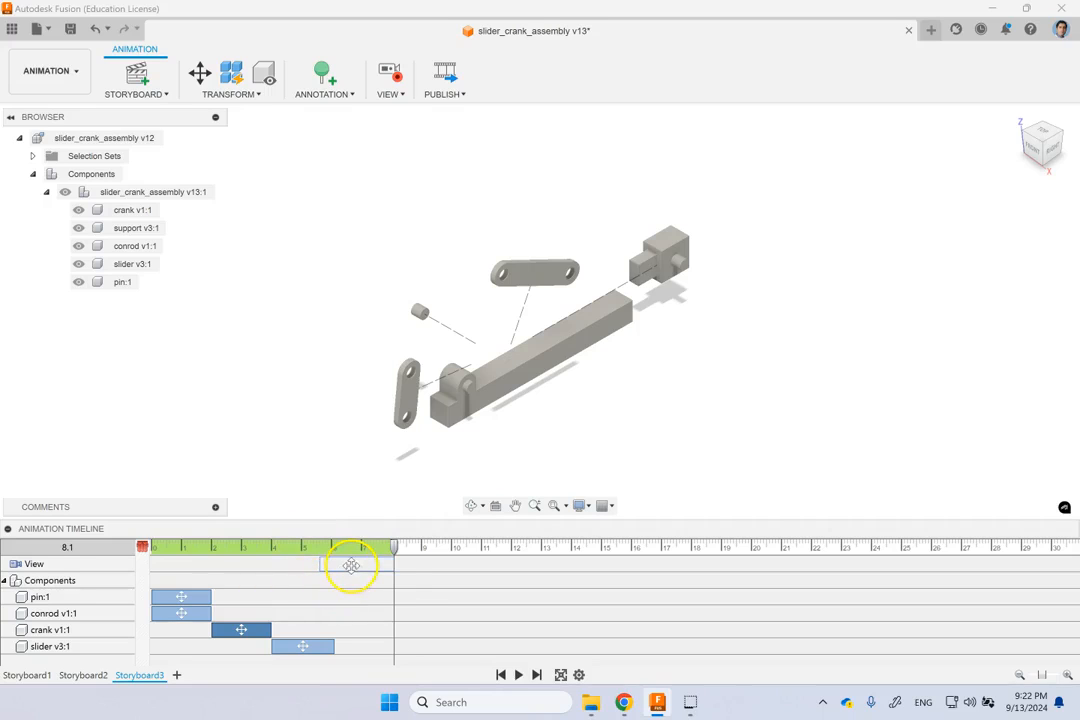
left_click(319, 566)
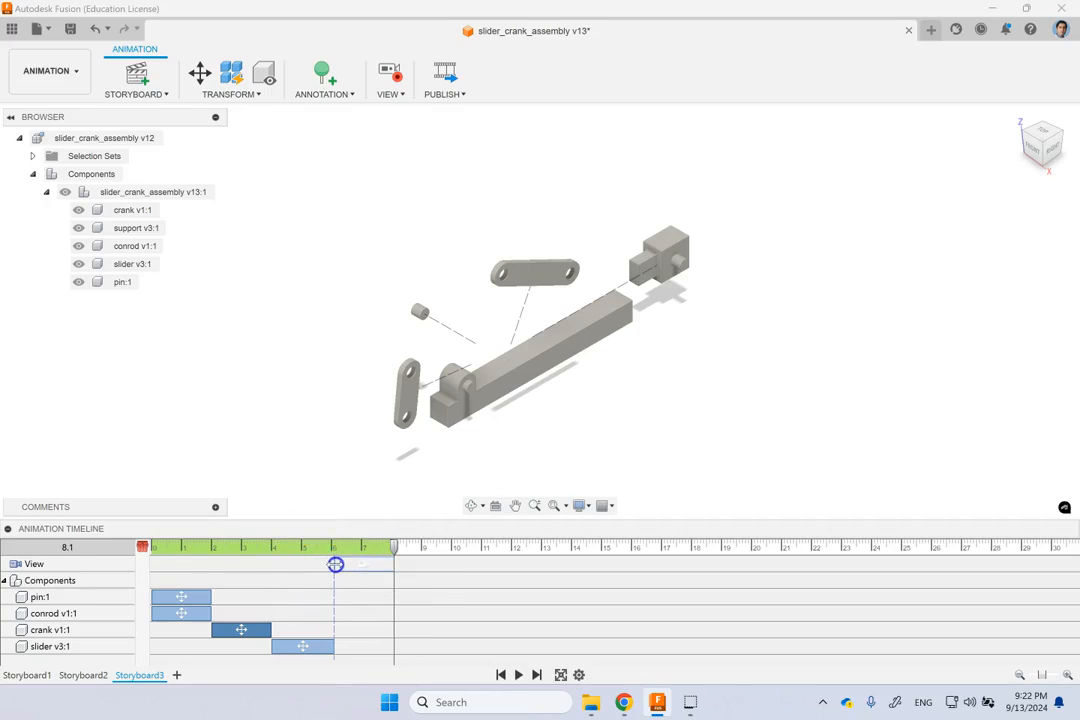
left_click_drag(331, 566, 334, 560)
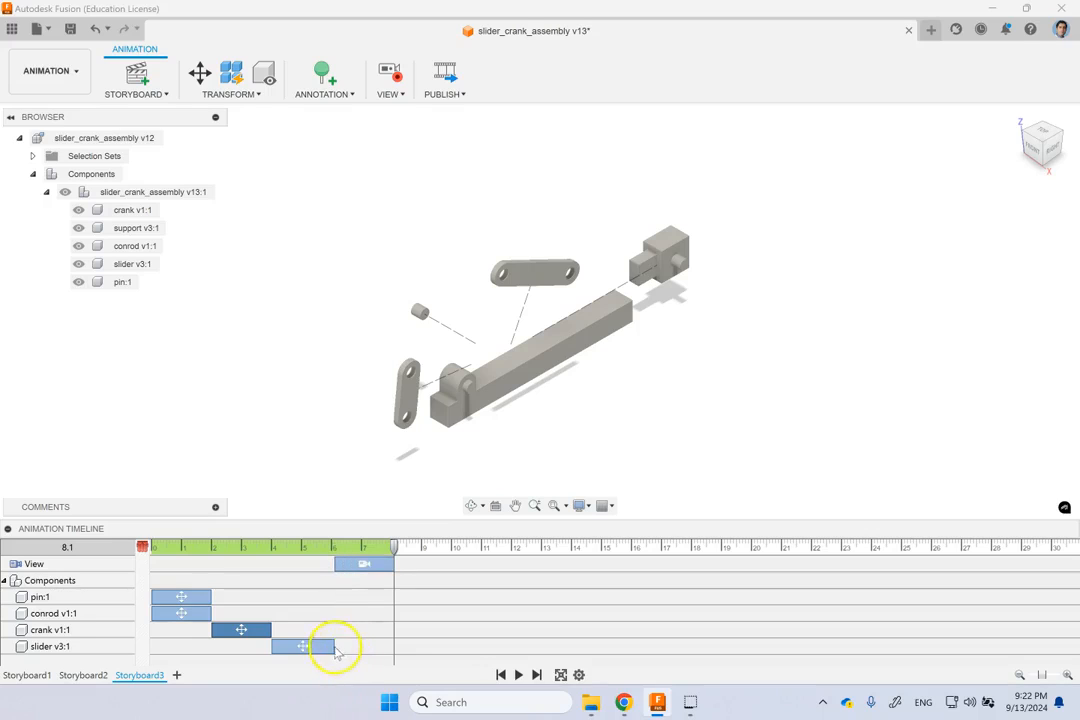
Step: Try to set the end time of the slider's move action to 0:6
left_click_drag(326, 646, 330, 644)
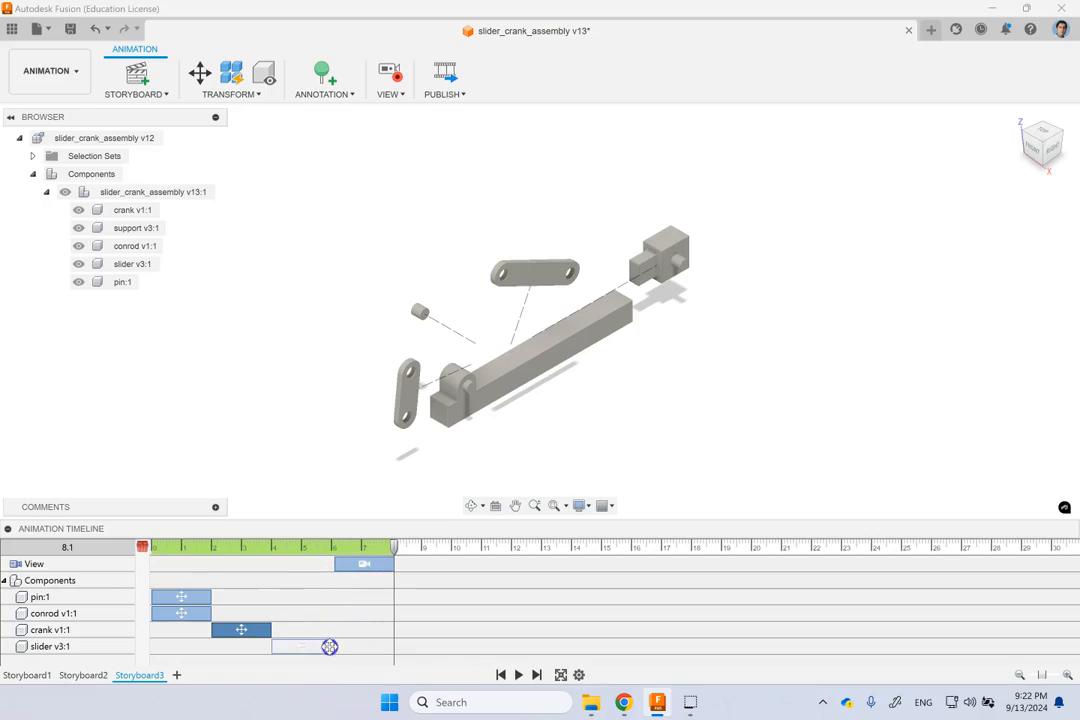
left_click(329, 645)
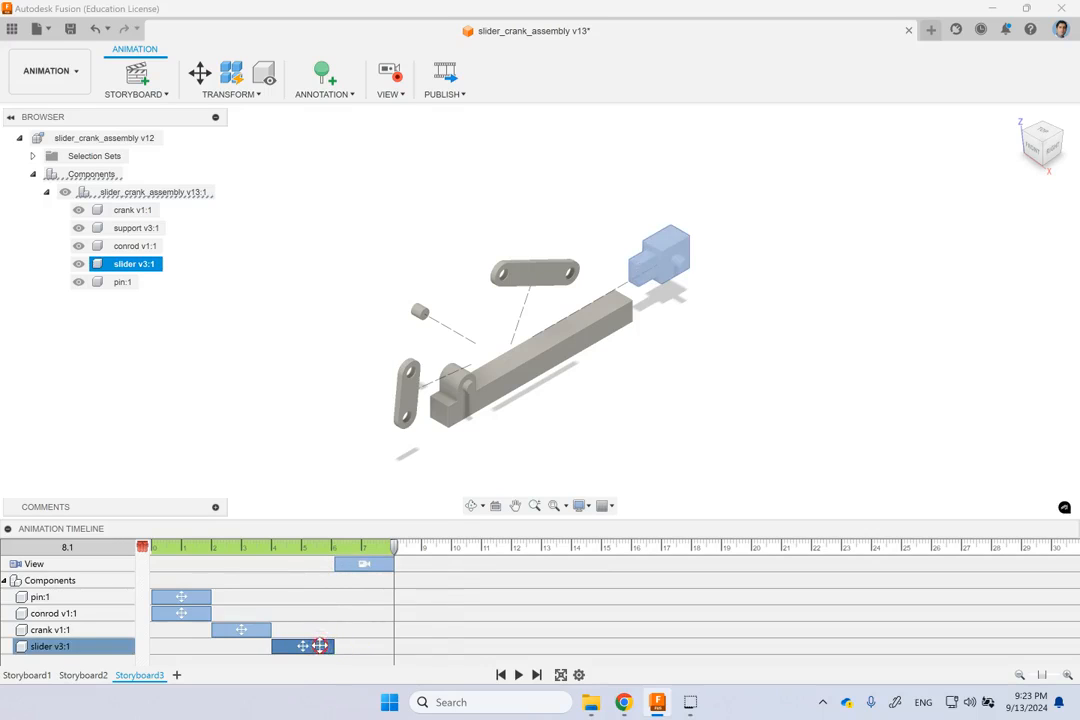
right_click(320, 646)
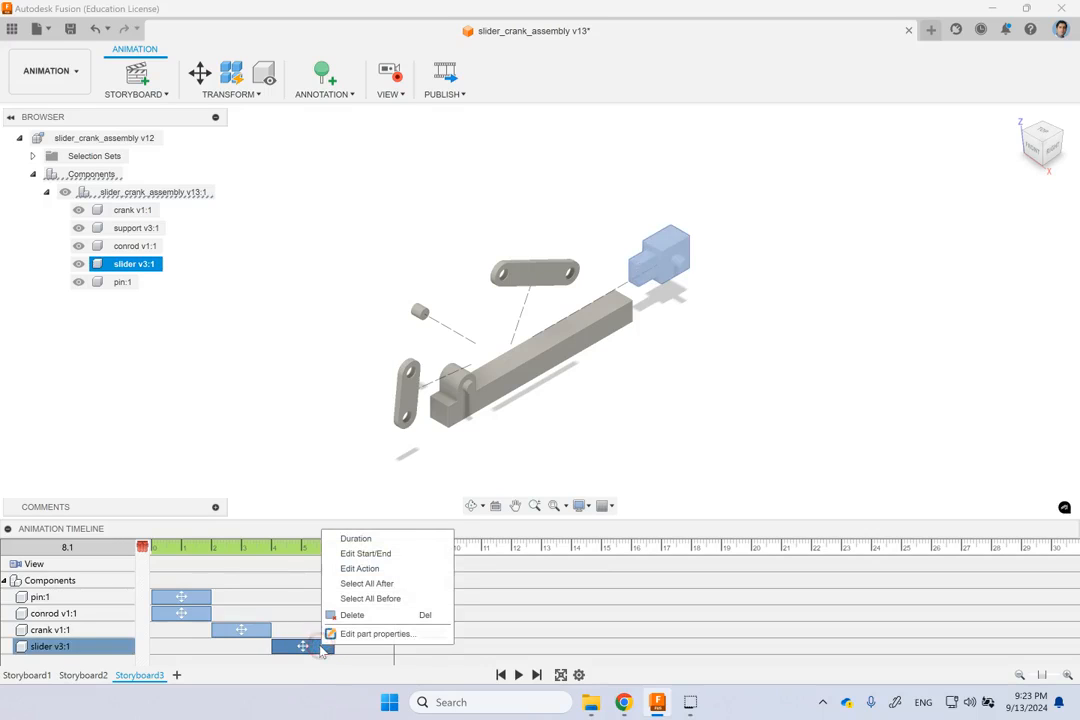
left_click(379, 553)
left_click(484, 507)
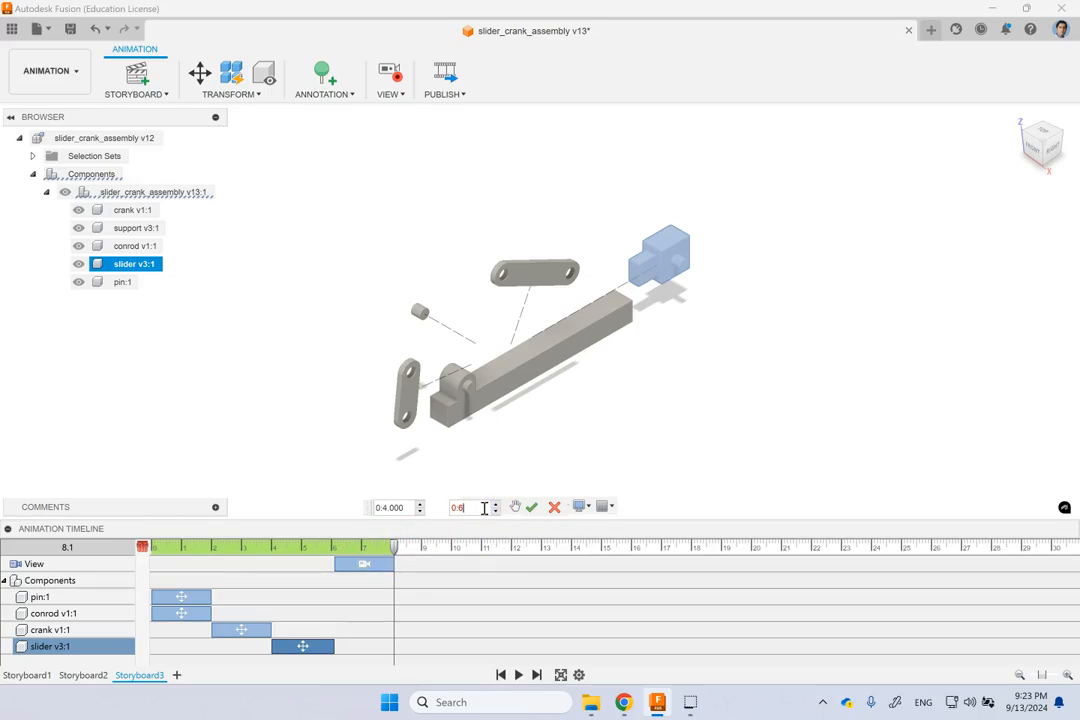
left_click(531, 507)
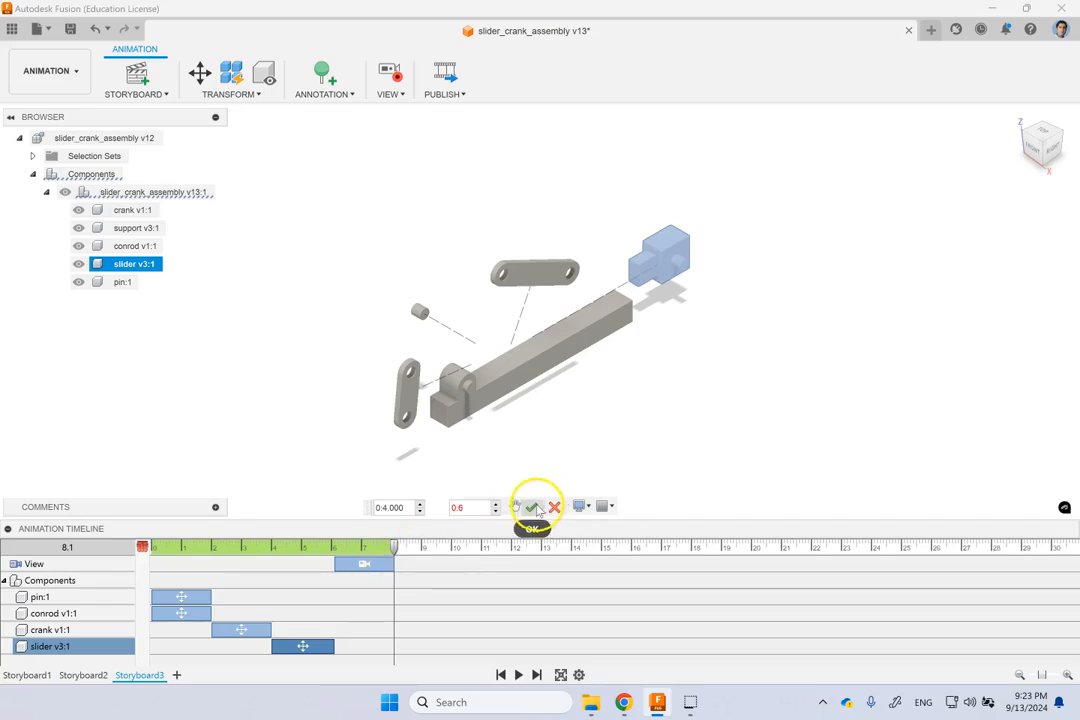
Step: Try to set the view action's start time to 0:6 and its end time to 0:8
left_click(364, 563)
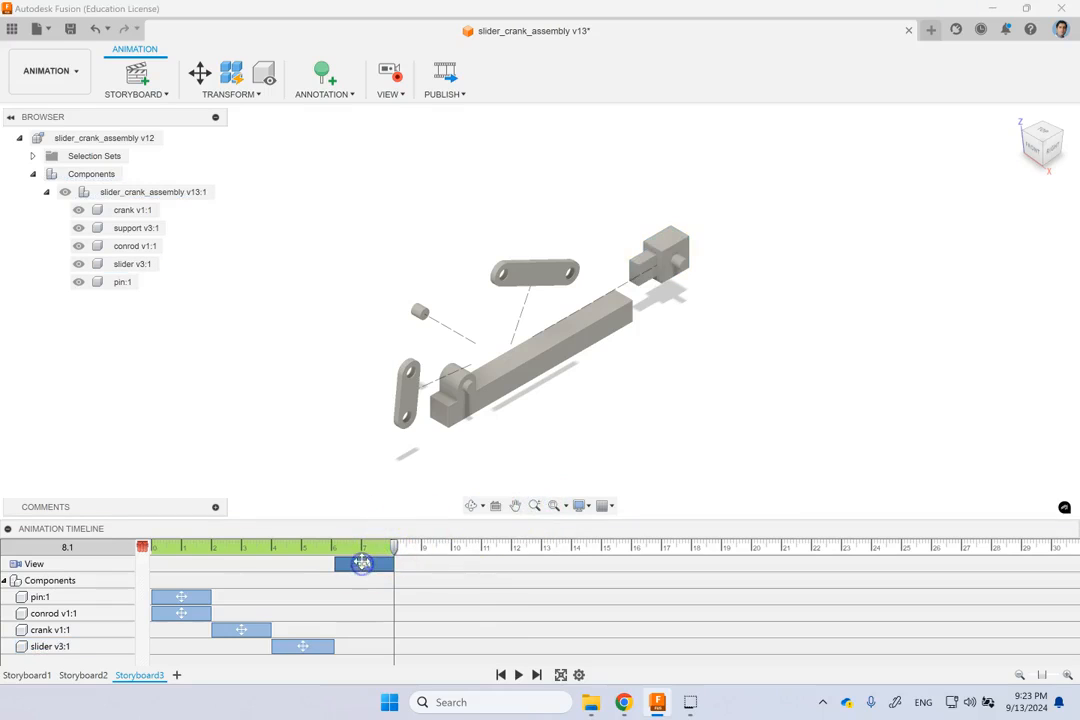
right_click(363, 565)
left_click(392, 586)
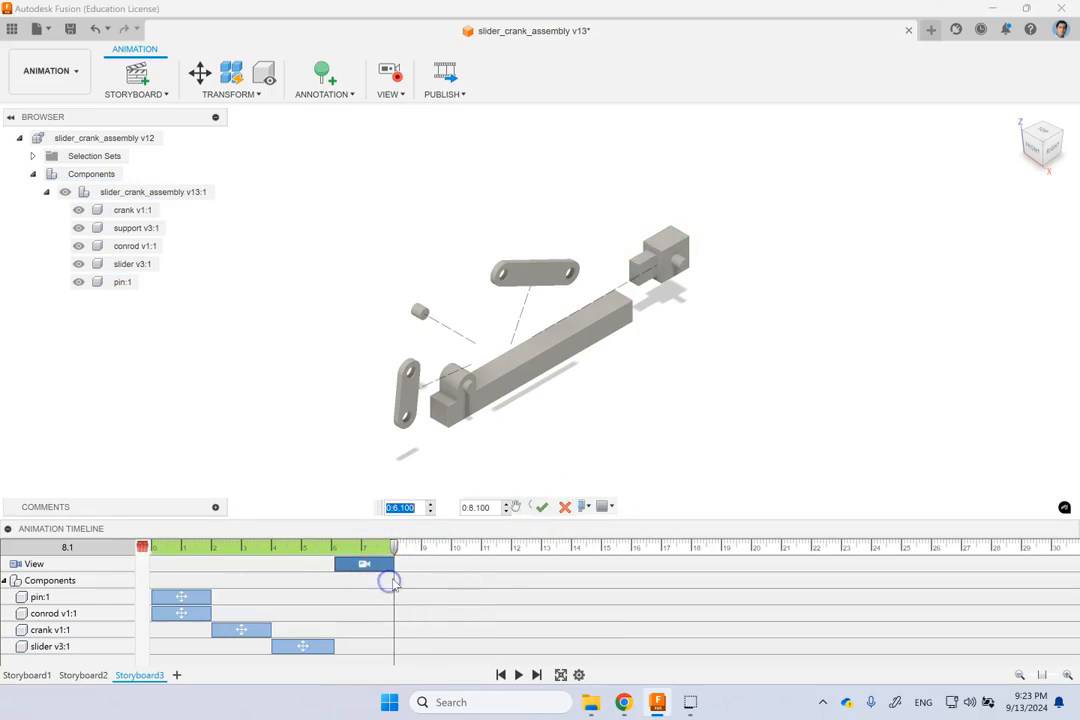
type("2")
left_click(419, 492)
left_click(490, 508)
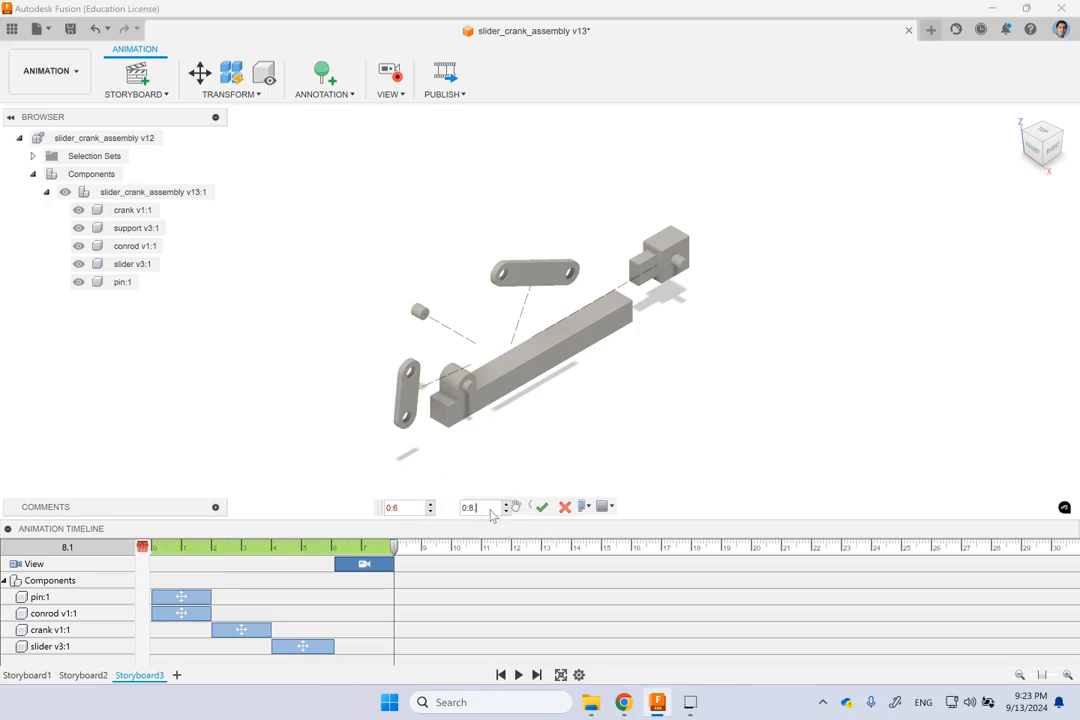
left_click(541, 507)
left_click(579, 495)
Step: Play the whole Storyboard3 animation from the start, including the zoom-out, and inspect the final exploded view
left_click(500, 674)
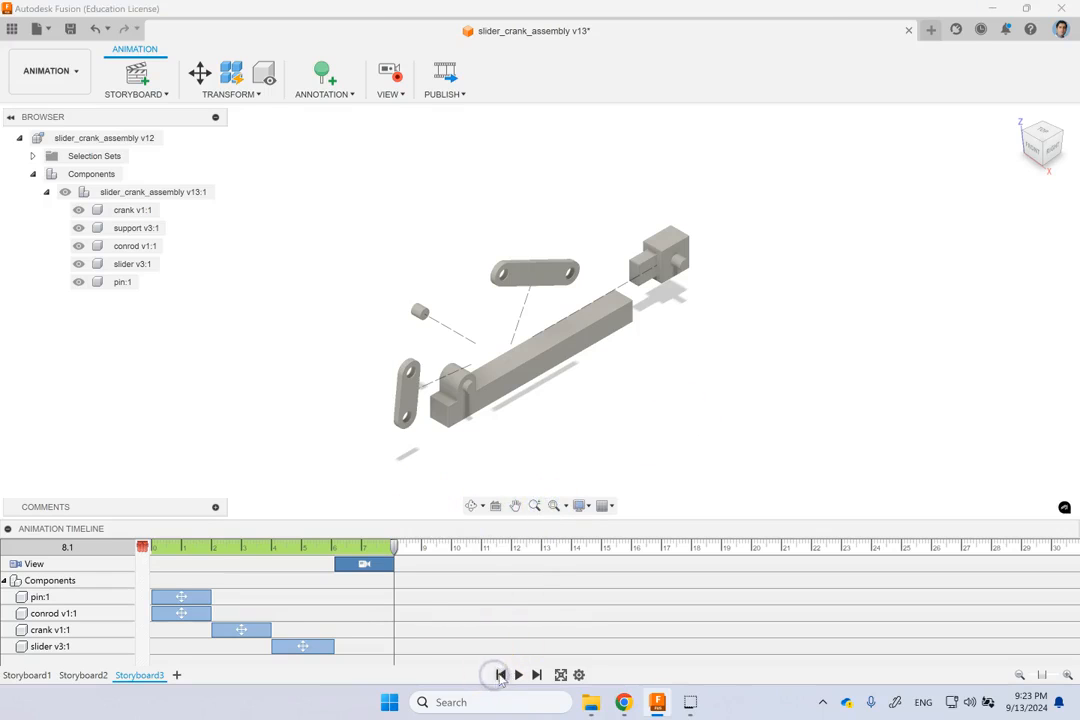
left_click(518, 675)
left_click(722, 397)
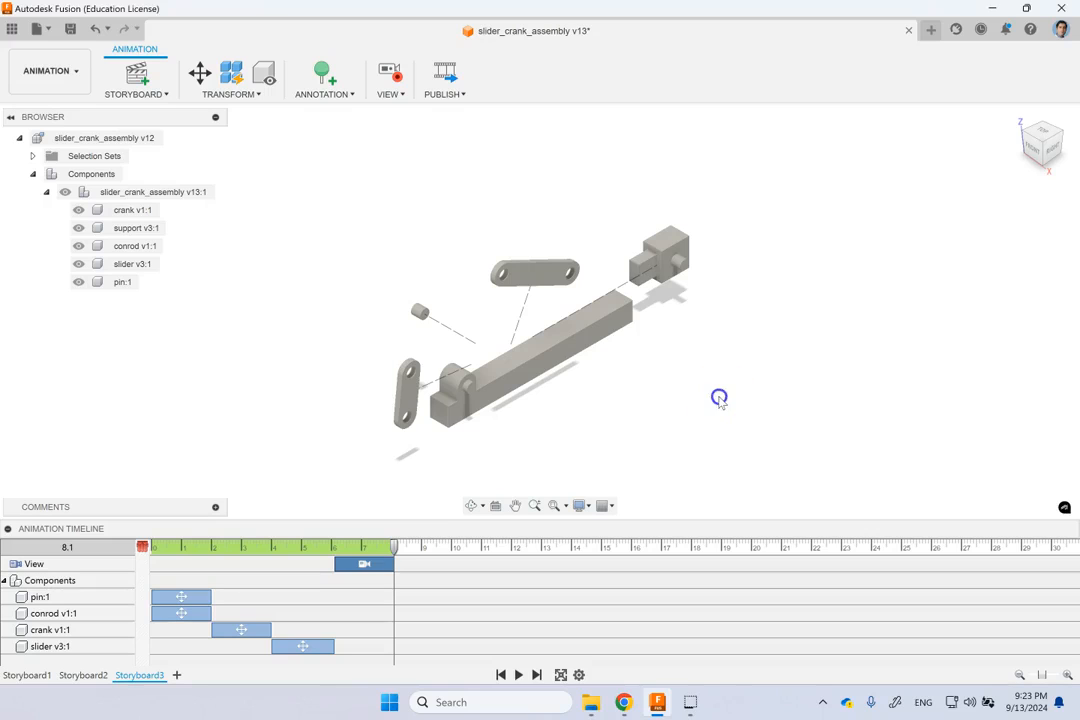
left_click(286, 487)
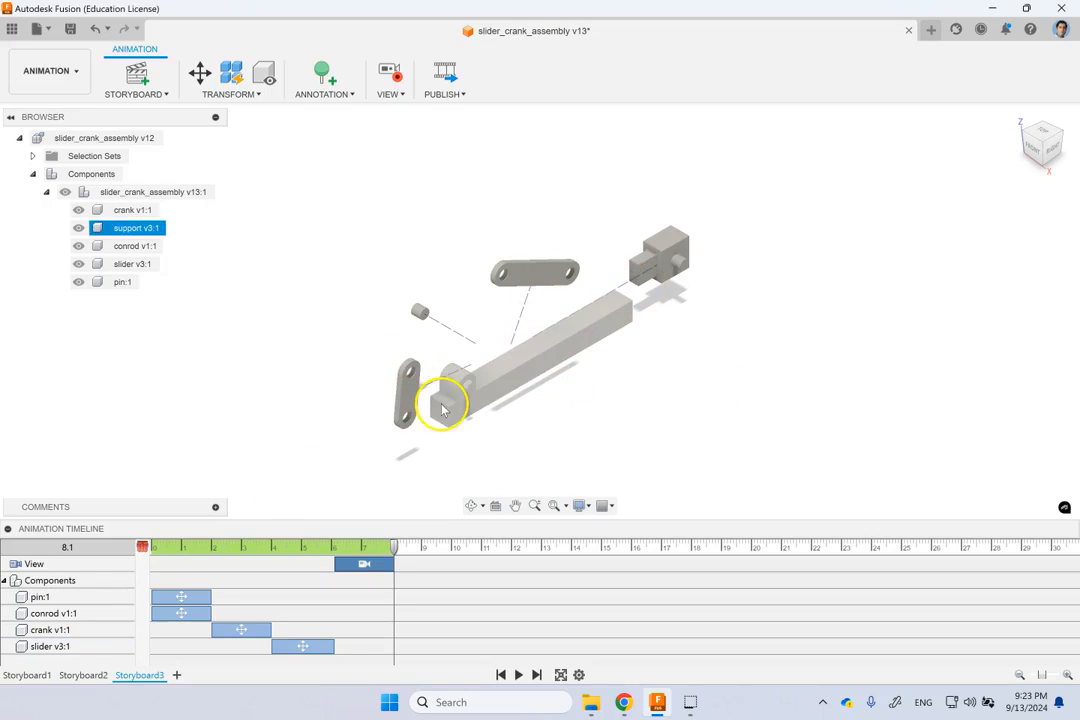
left_click(703, 413)
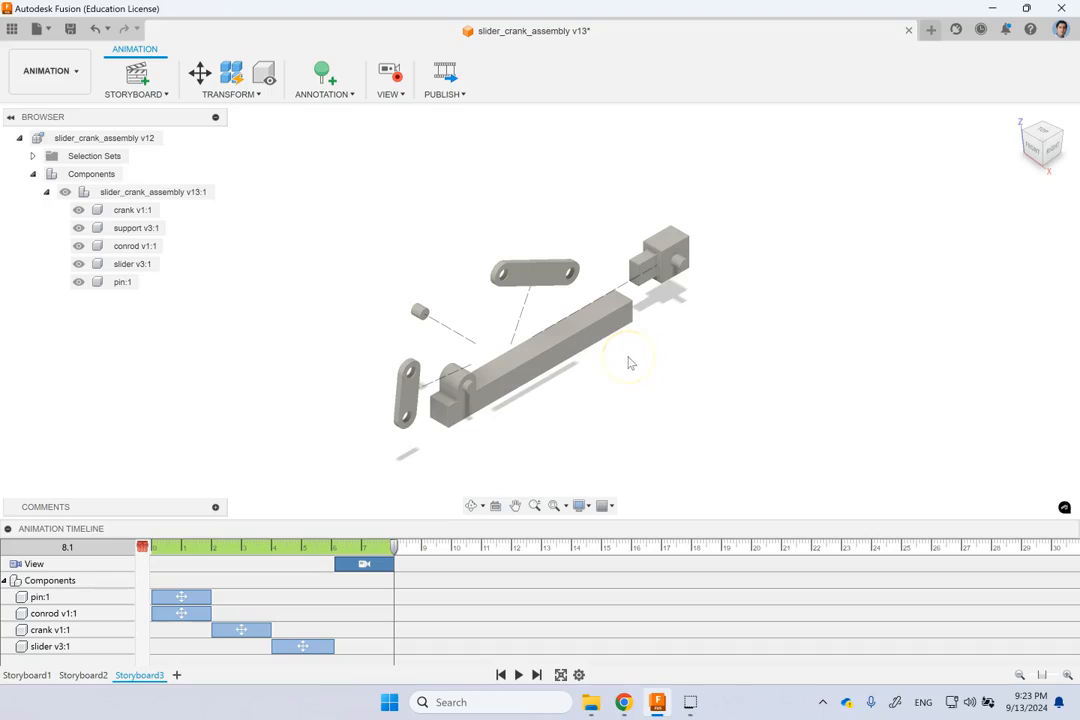
Step: View Storyboard2, return to Storyboard3, and add a new storyboard of the Clean type
left_click(82, 675)
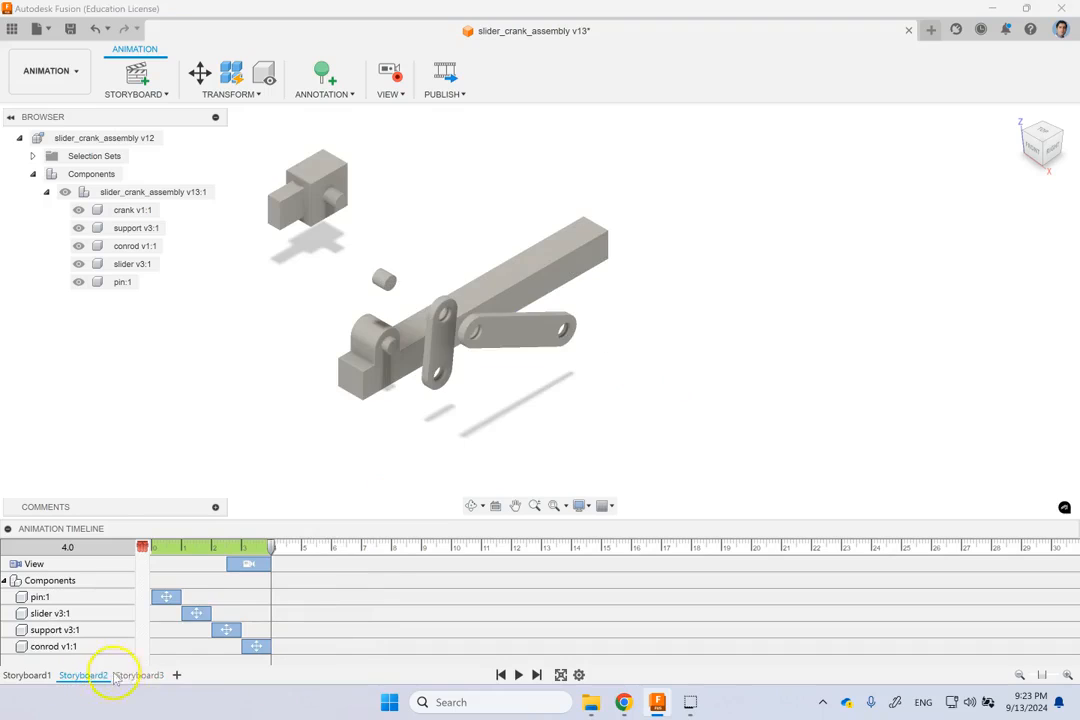
left_click(138, 675)
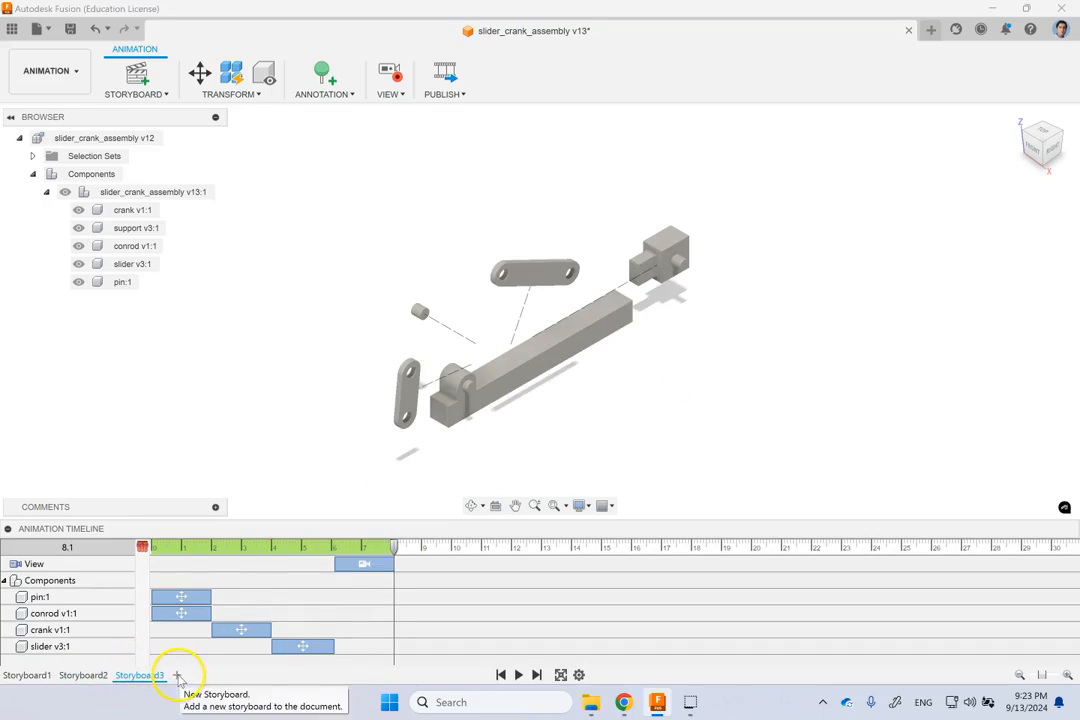
left_click(178, 676)
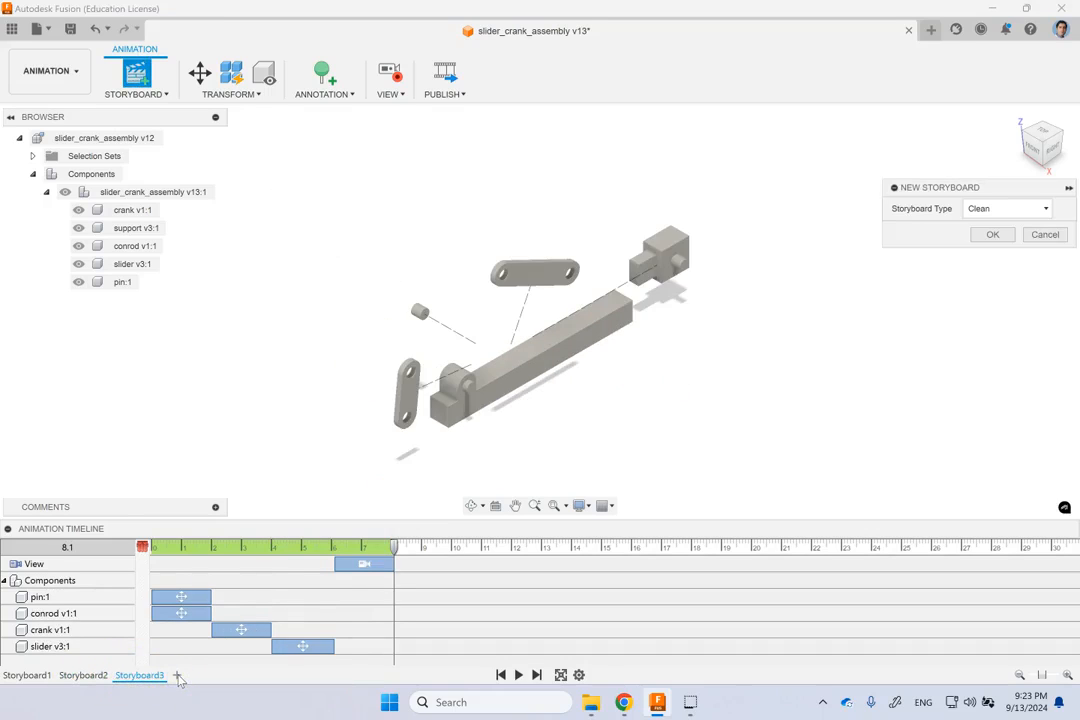
left_click(177, 677)
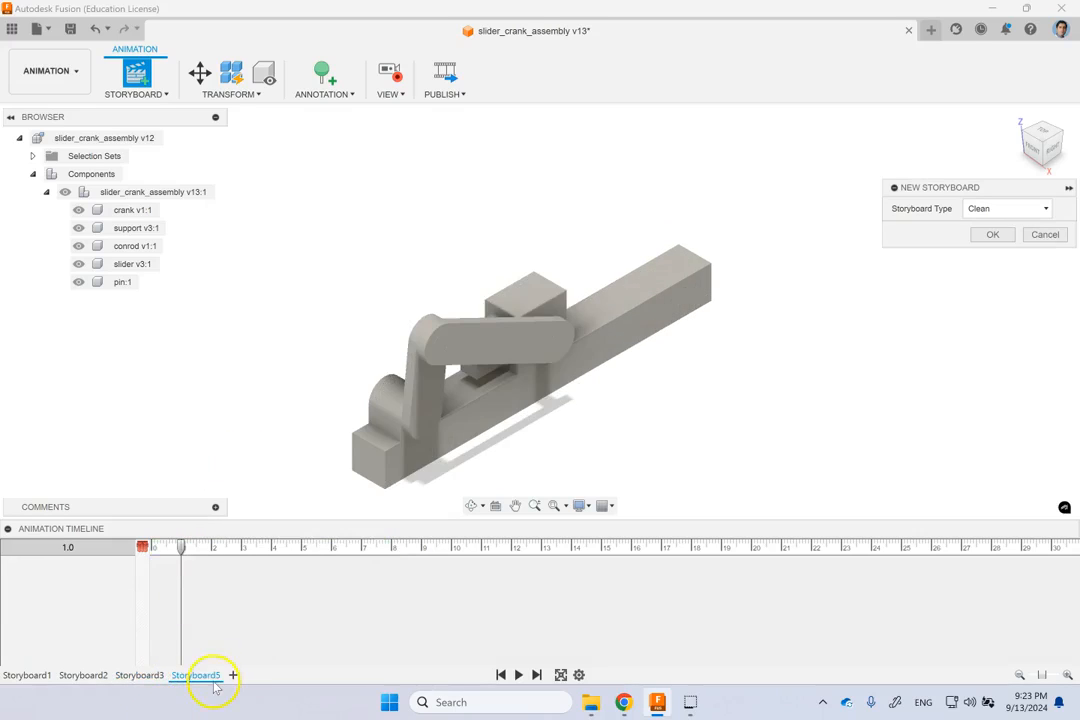
Step: Confirm the new Clean storyboard, then delete the surplus Storyboard6 and return to Storyboard5
left_click(250, 361)
left_click(992, 234)
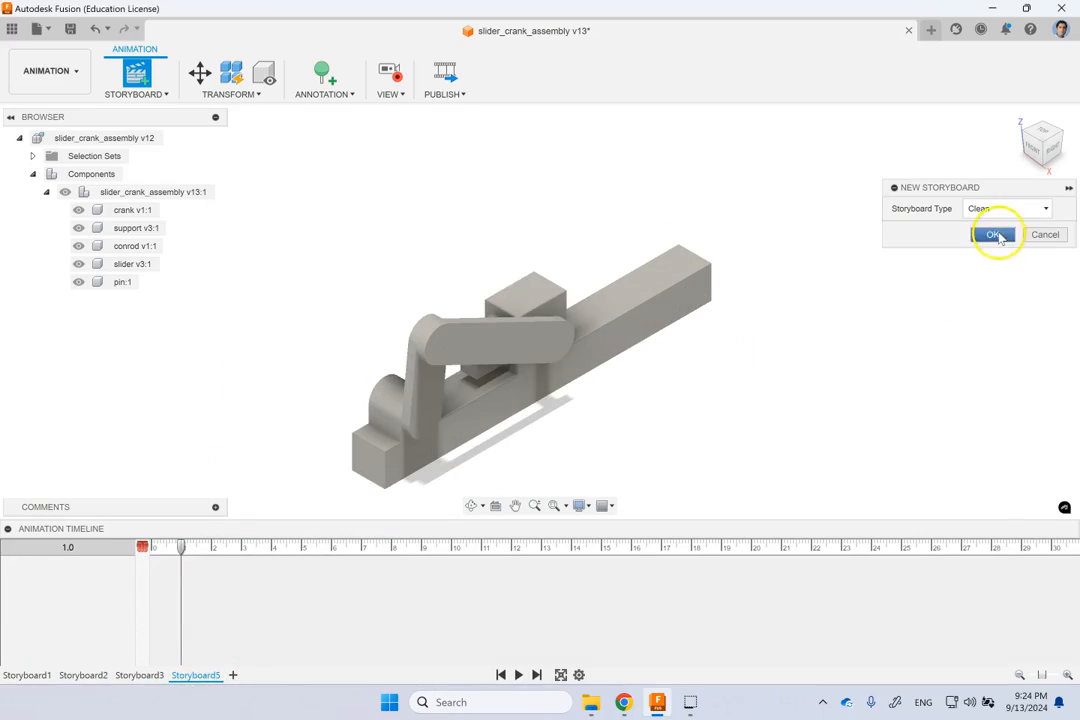
left_click(197, 676)
left_click(254, 675)
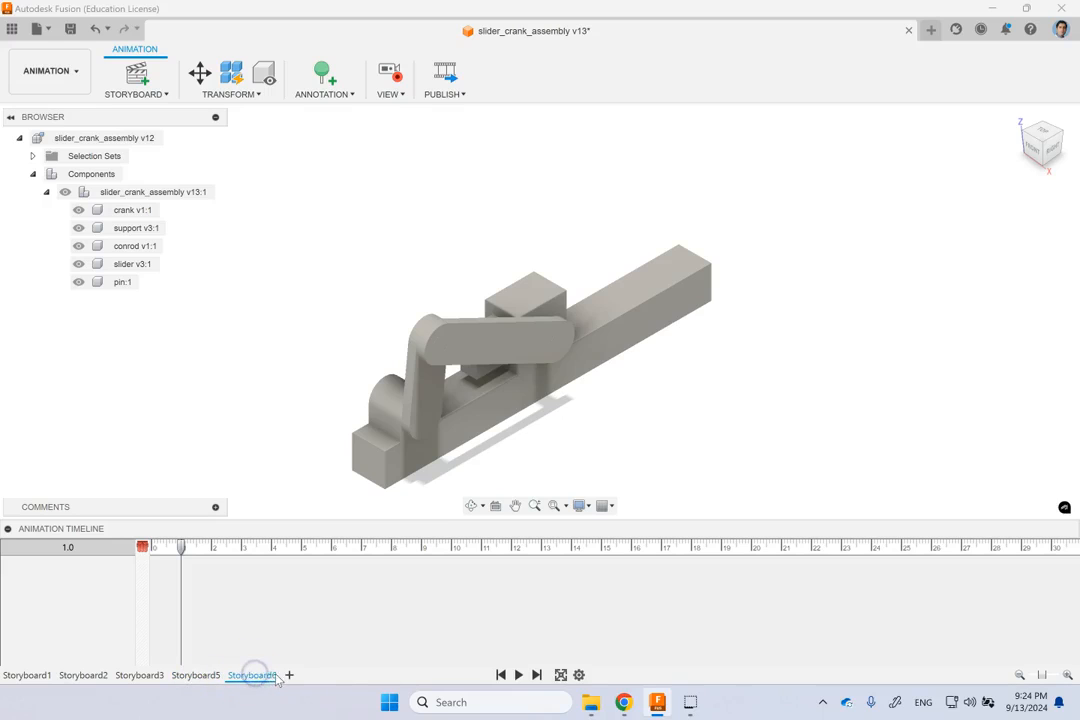
right_click(278, 678)
left_click(301, 662)
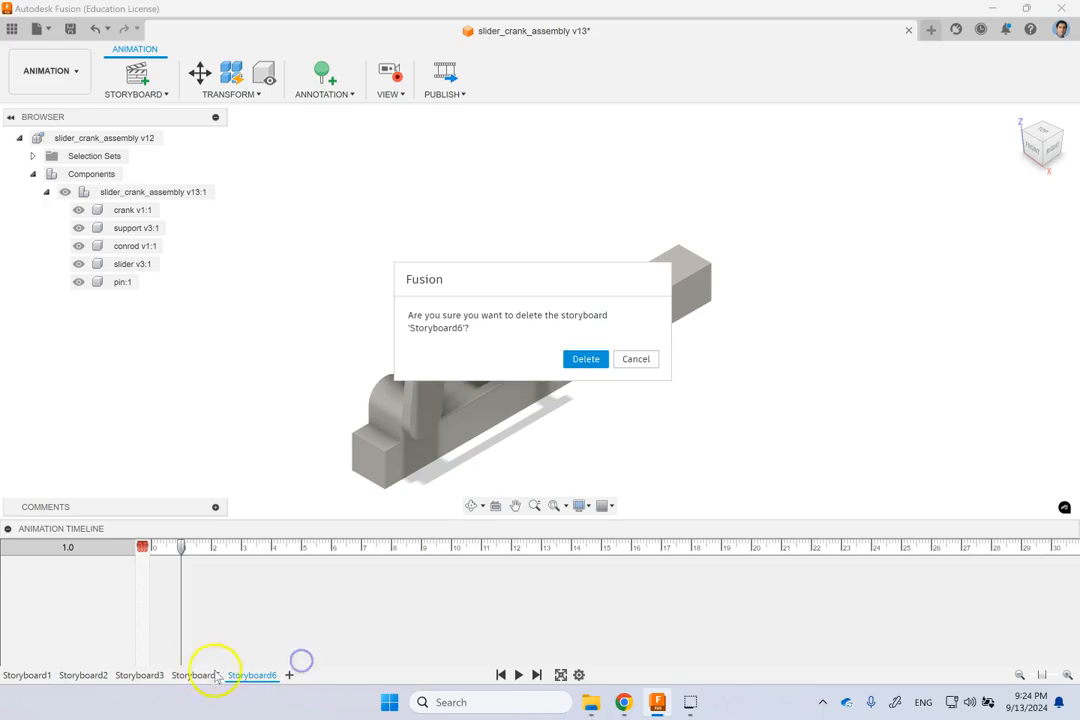
left_click(583, 358)
left_click(194, 676)
Step: Select all five components of the slider-crank assembly and apply Auto Explode: All Levels in Storyboard5
left_click(239, 96)
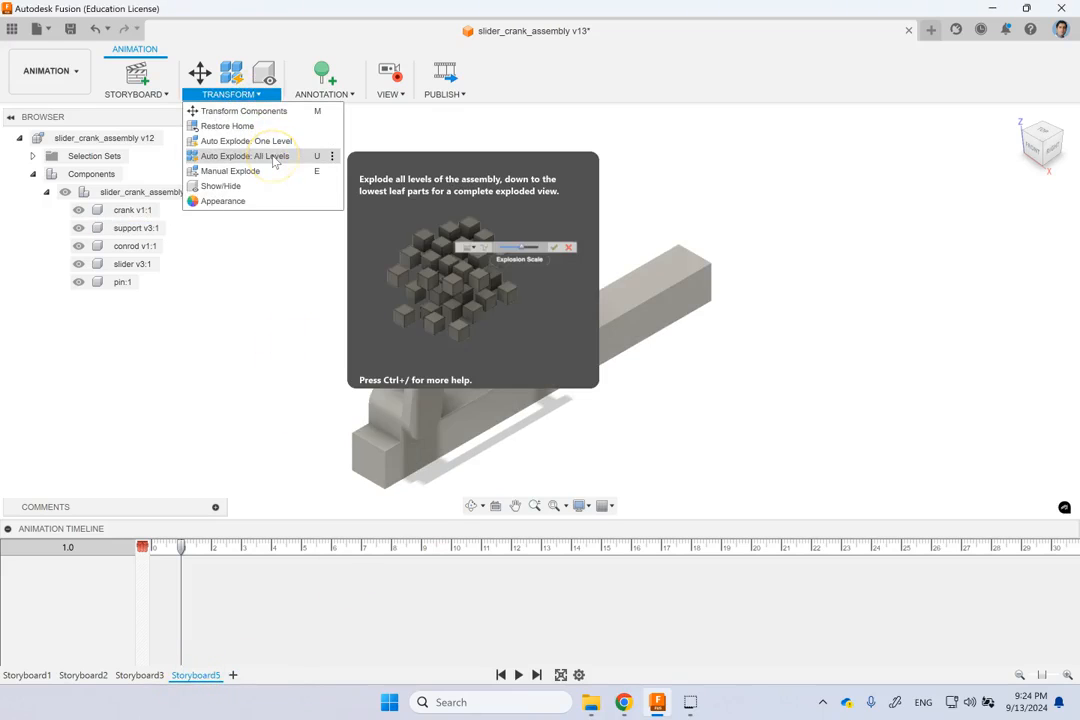
left_click(844, 385)
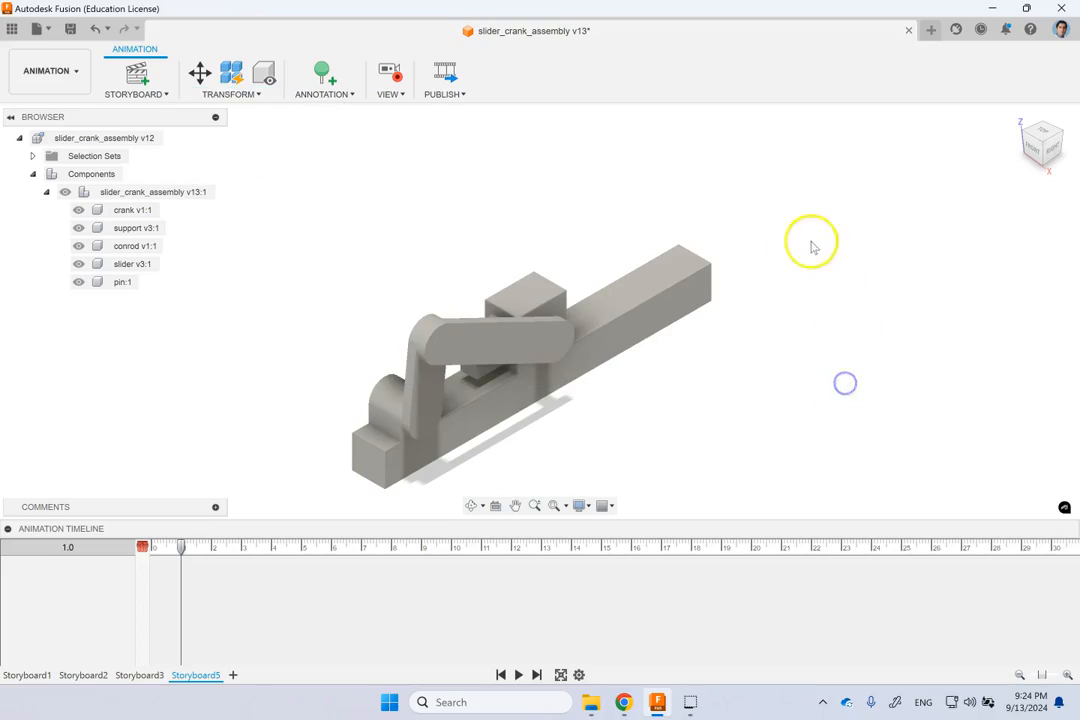
left_click_drag(750, 199, 297, 497)
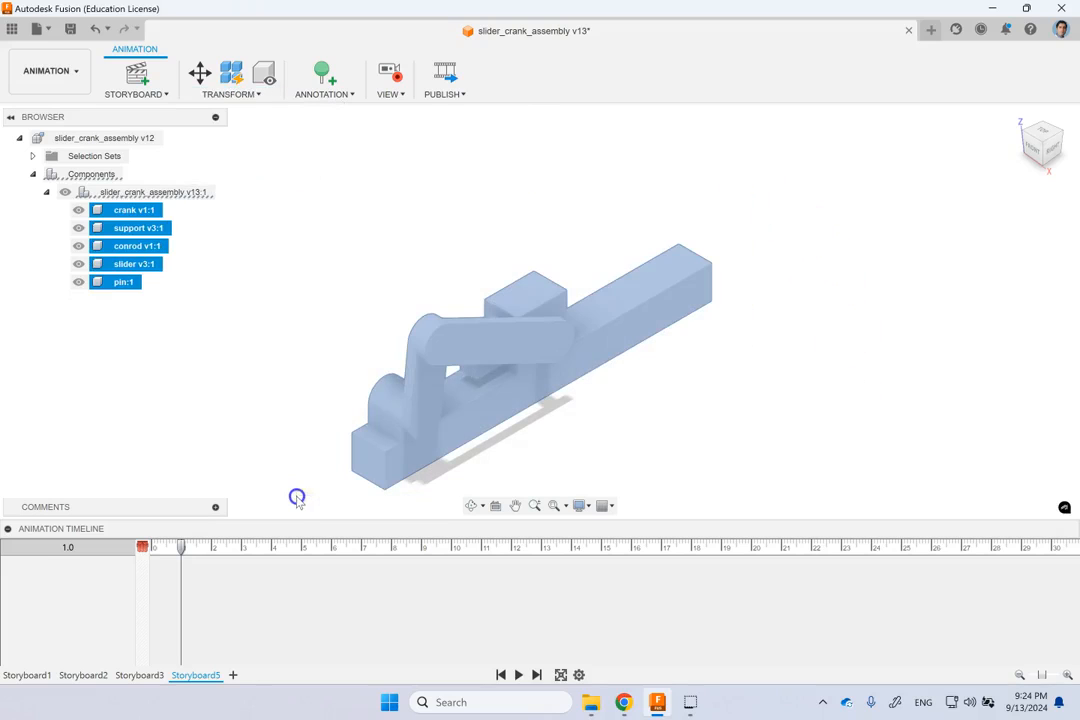
left_click(220, 96)
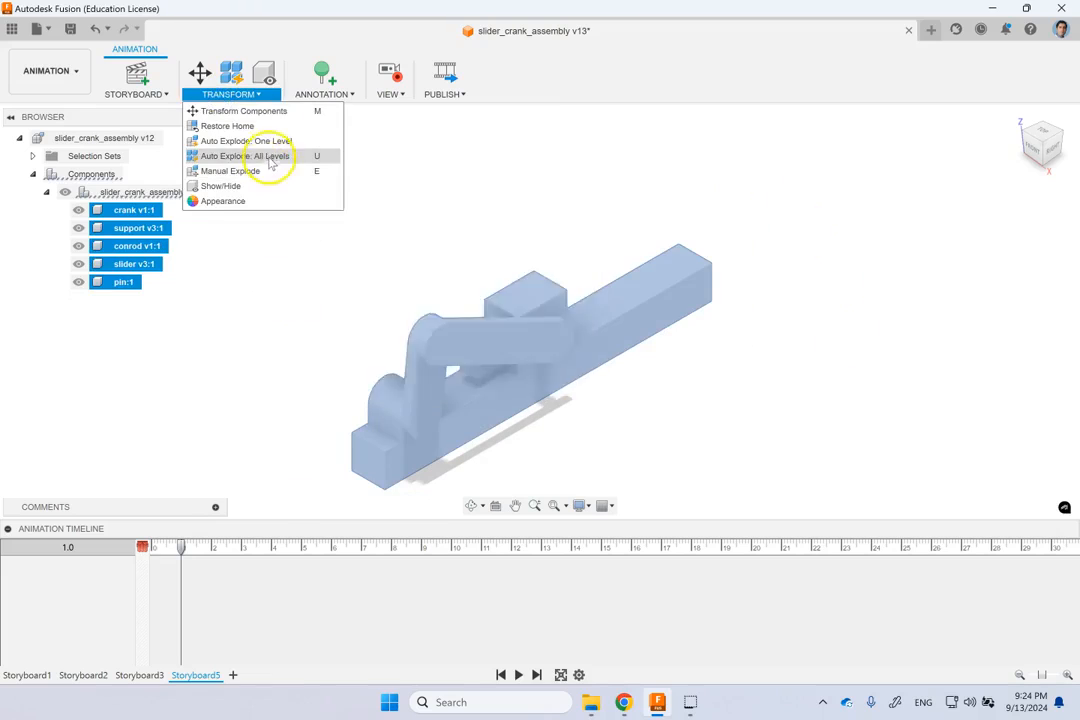
left_click(270, 156)
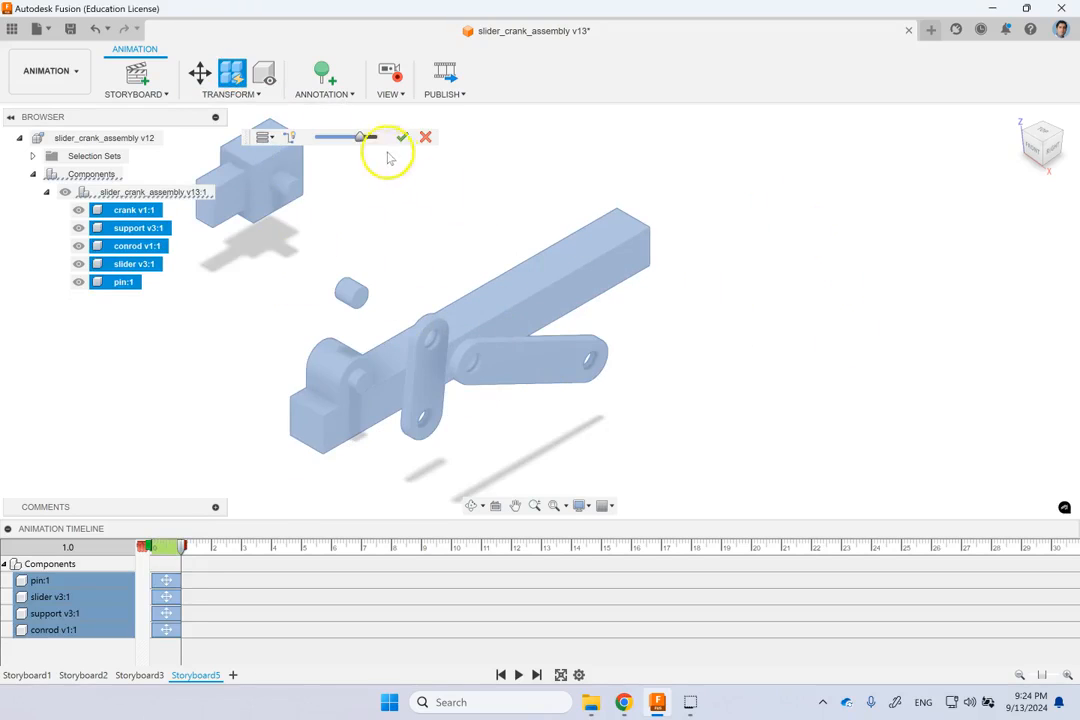
Step: Reduce the explosion scale slightly, turn on the trail lines, and accept the automatic explosion
mouse_move(366, 142)
left_mouse_down()
mouse_move(334, 140)
mouse_move(356, 143)
left_mouse_up()
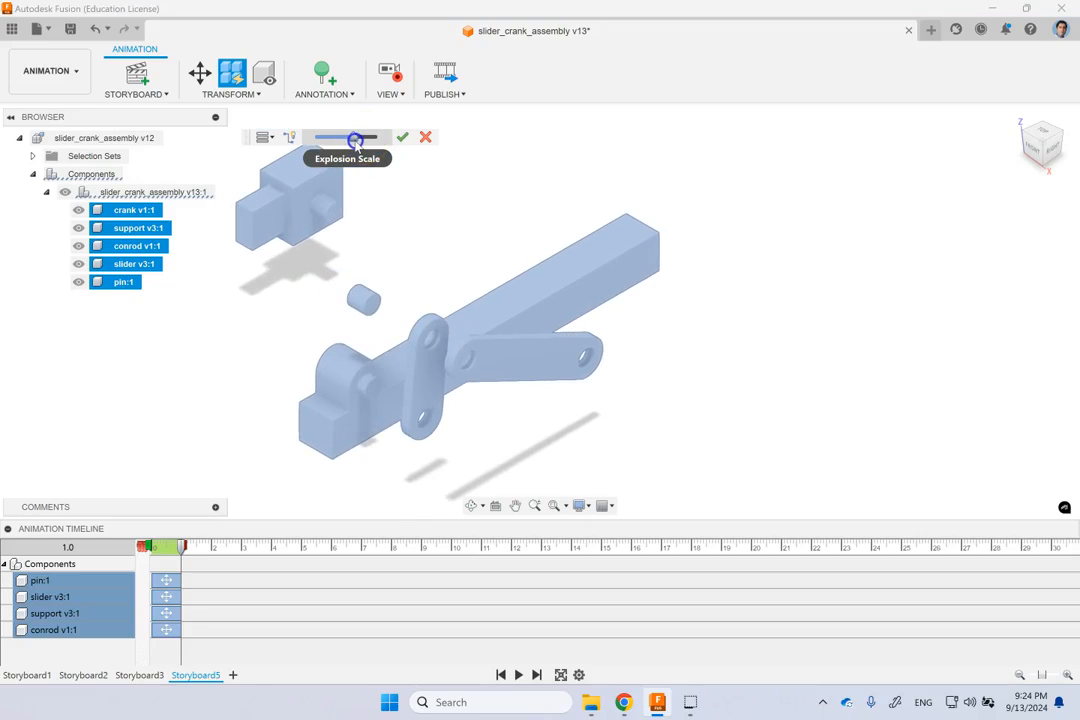
left_click(288, 140)
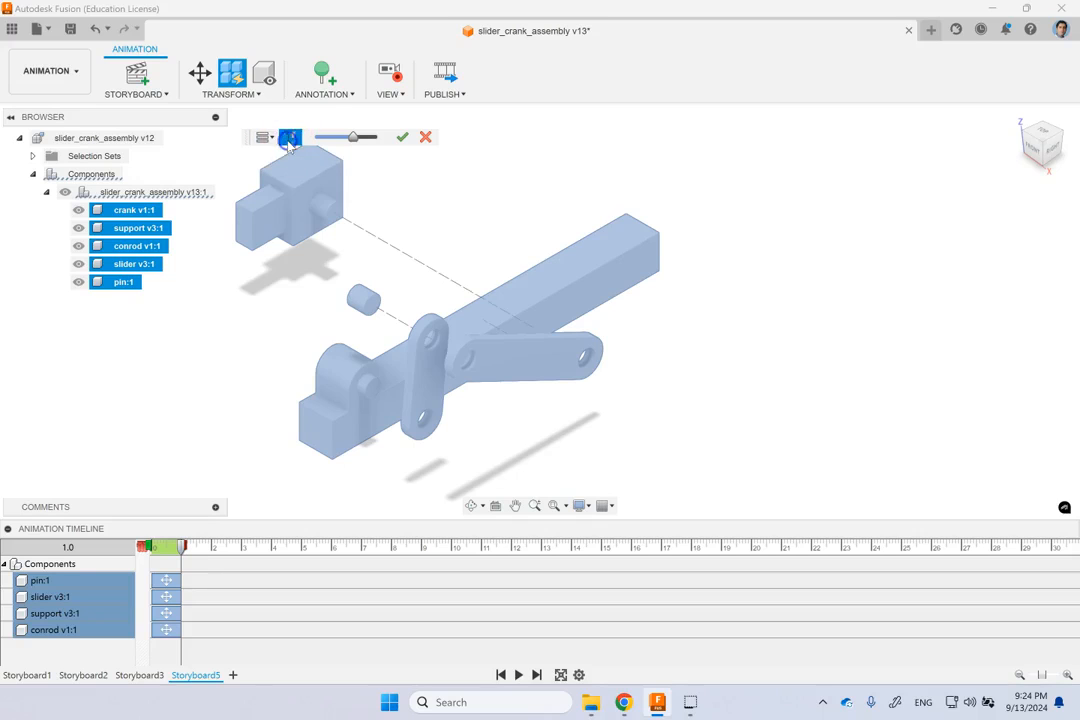
left_click(401, 137)
left_click(976, 239)
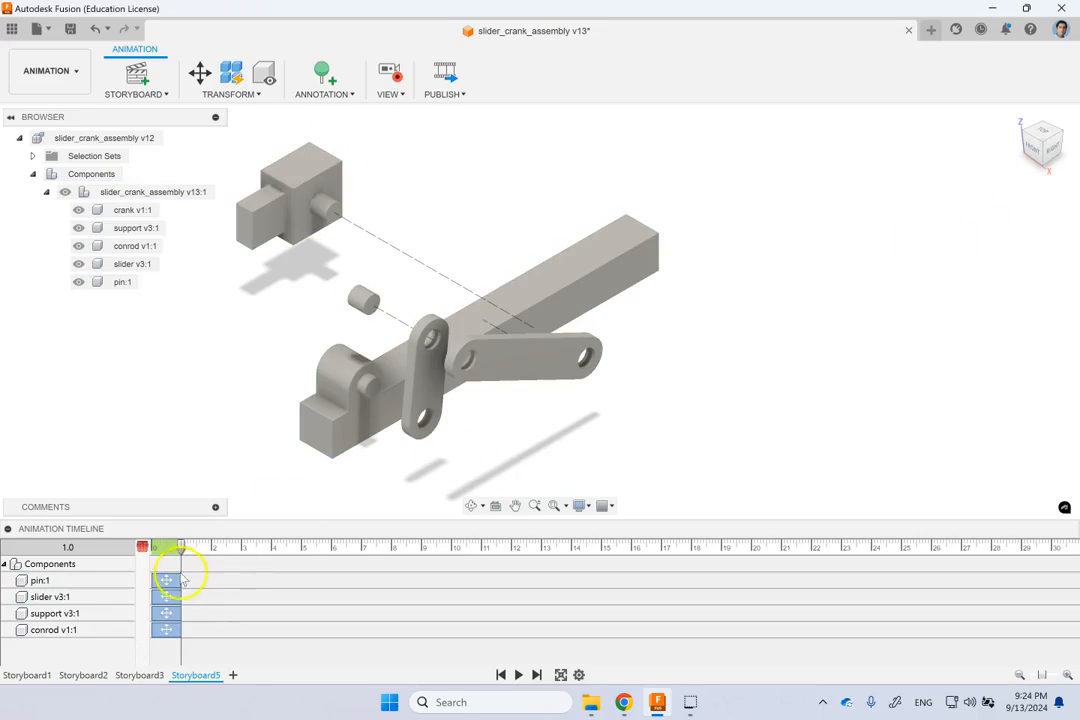
Step: Move the playhead to 2.0 seconds and extend the pin and slider move actions to end there
left_click_drag(180, 545, 212, 548)
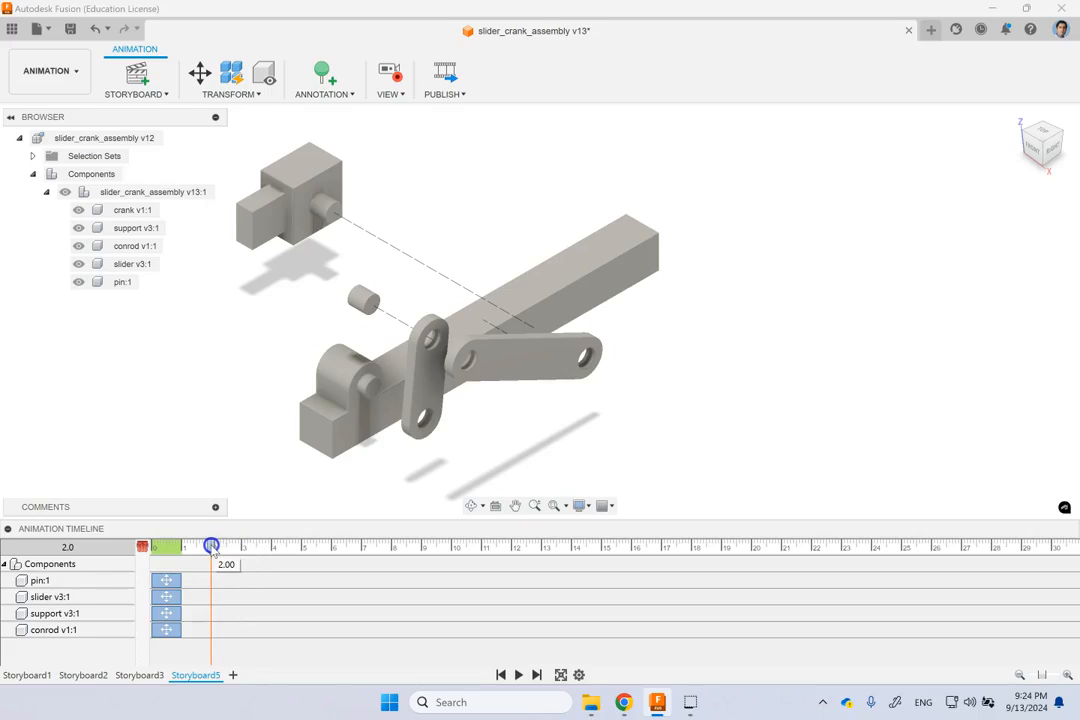
left_click(169, 580)
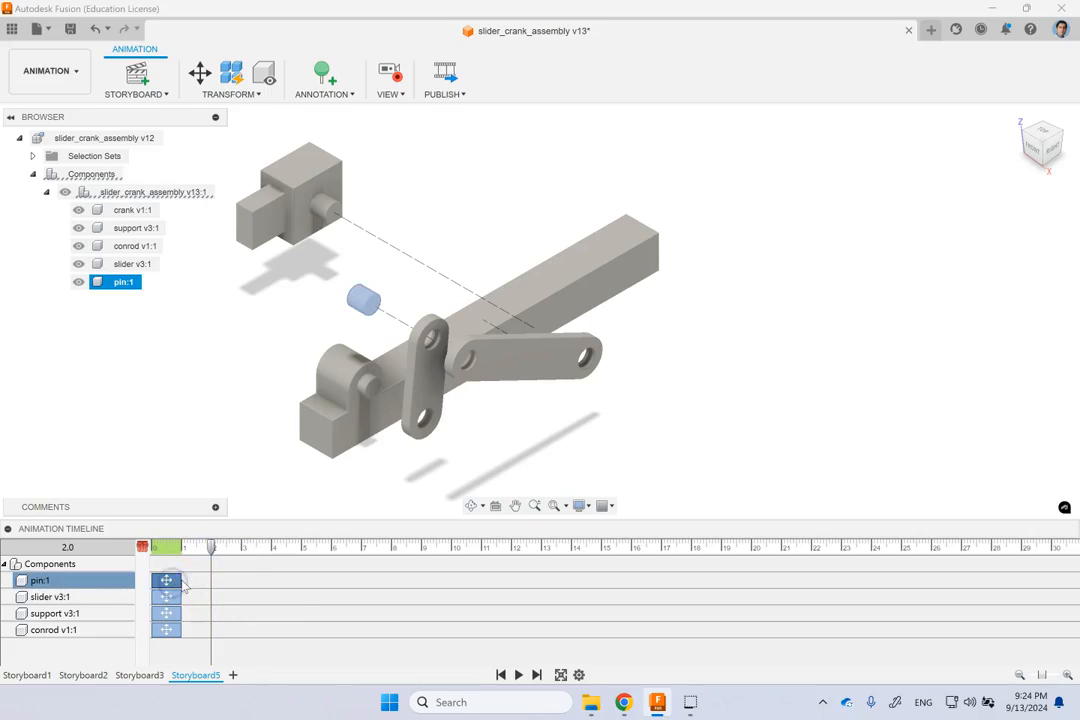
left_click_drag(184, 580, 212, 581)
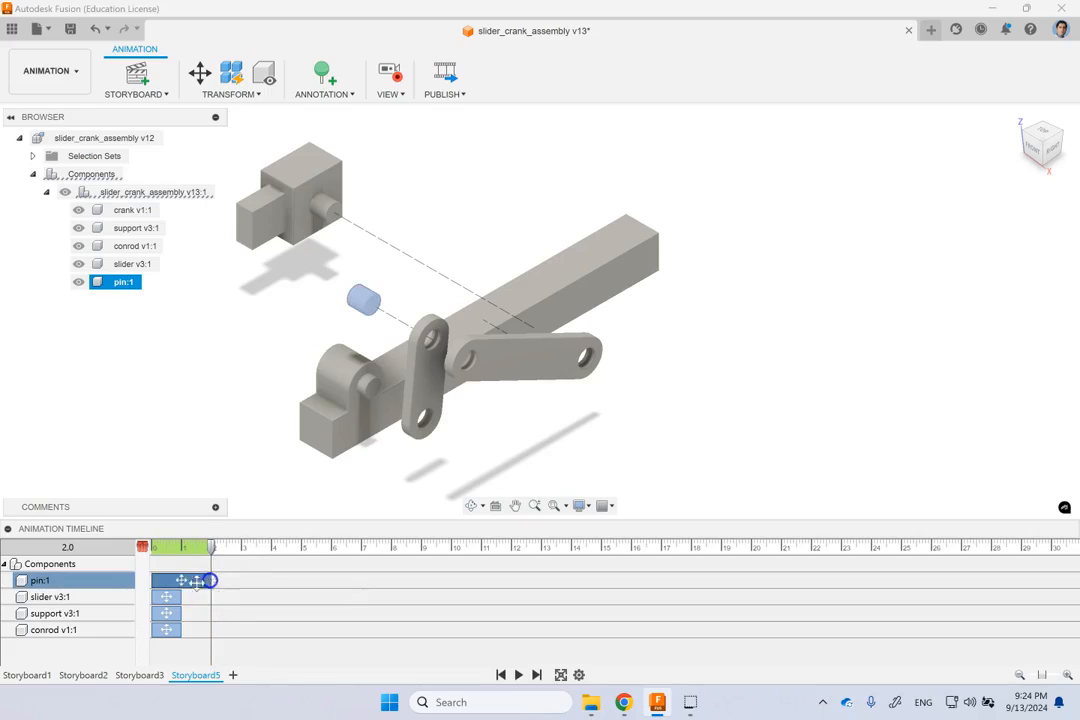
left_click(174, 596)
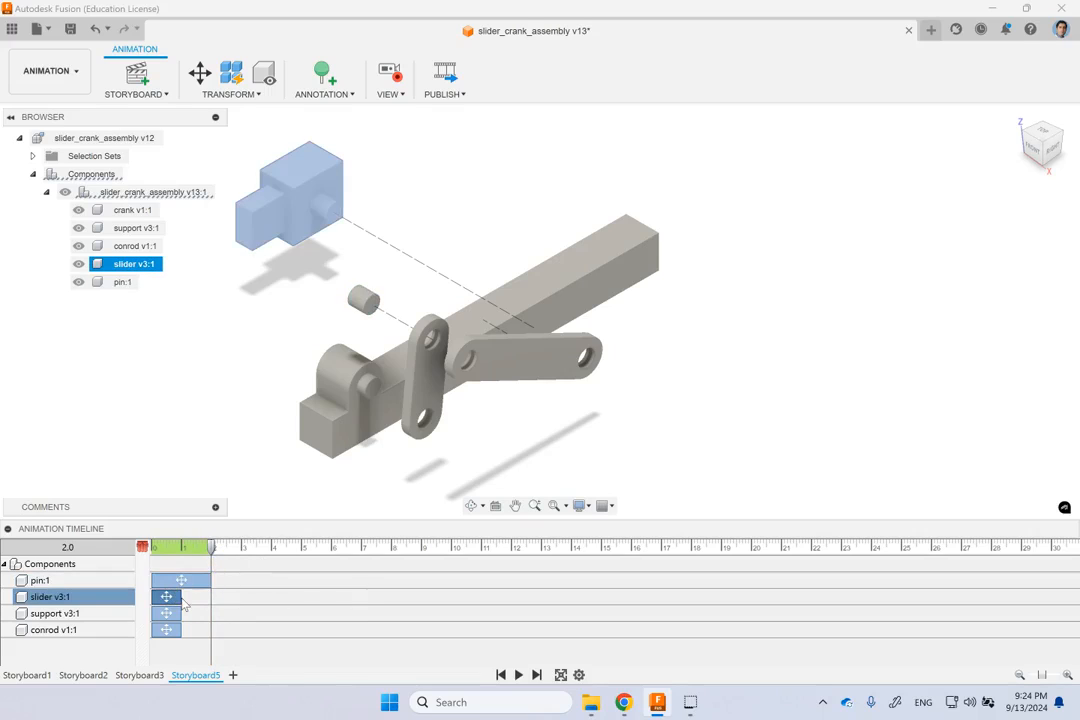
left_click_drag(178, 597, 212, 598)
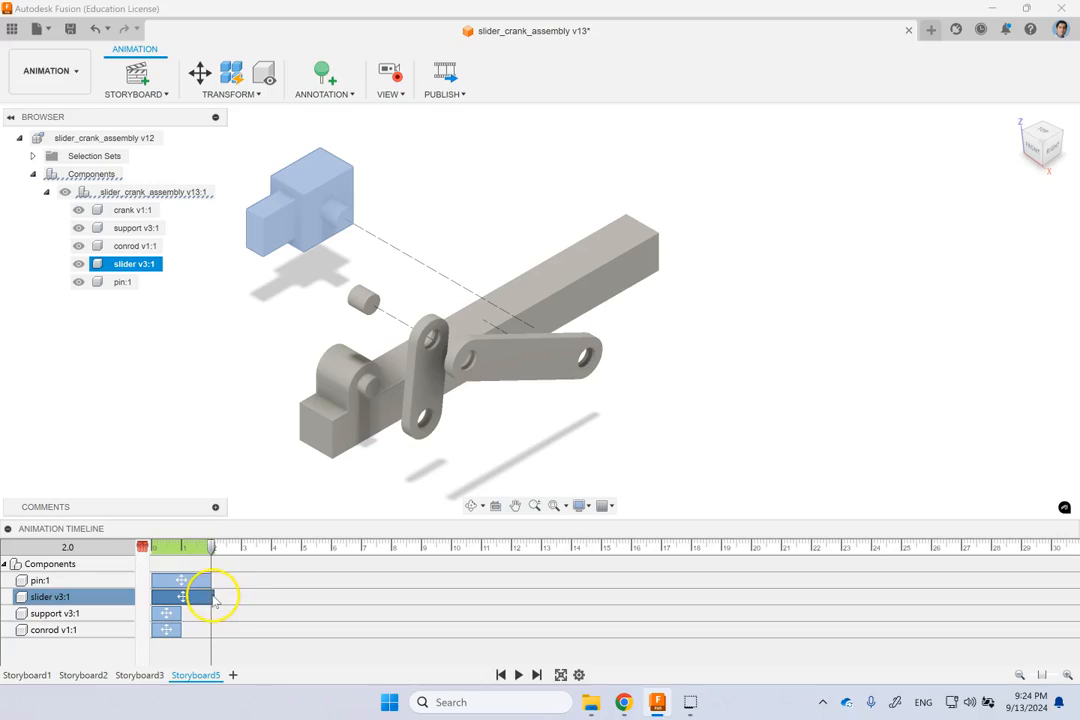
left_click_drag(210, 595, 208, 595)
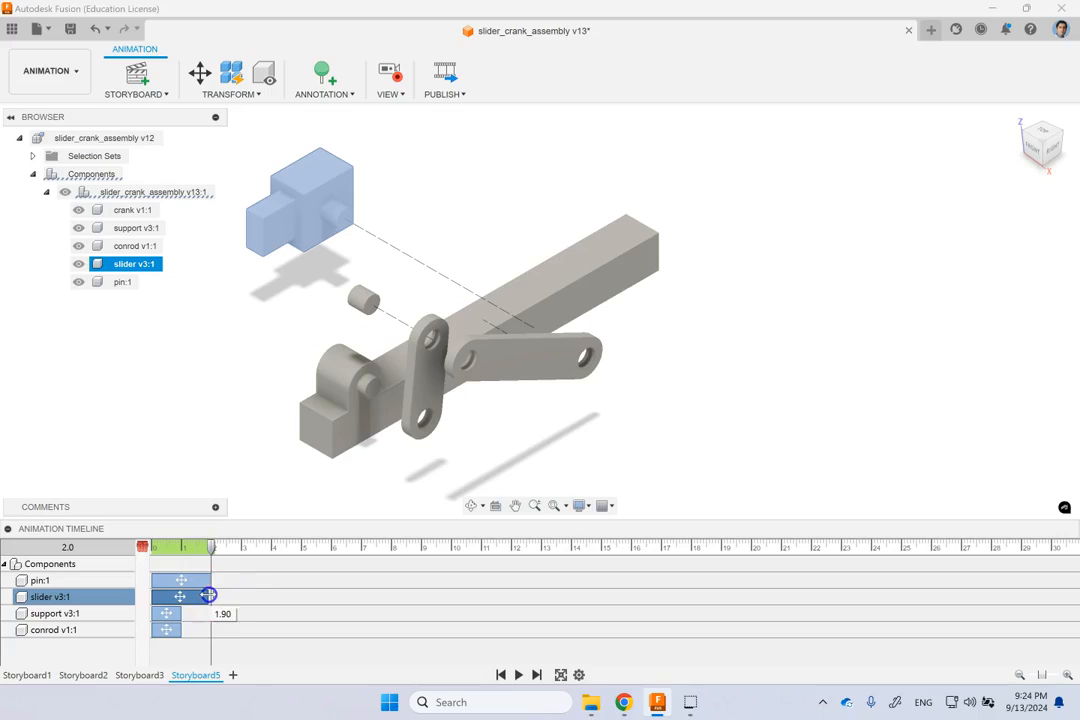
Step: Extend the support and conrod move actions to end at 2 seconds, then play the animation from the start
left_click(171, 610)
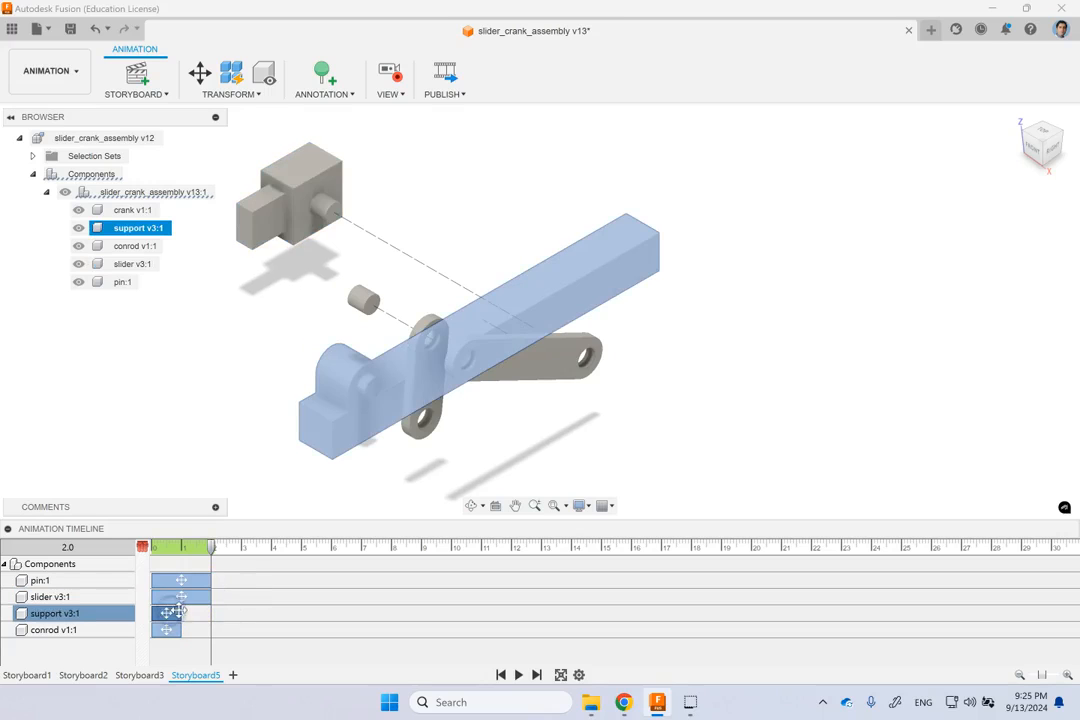
left_click_drag(180, 611, 211, 611)
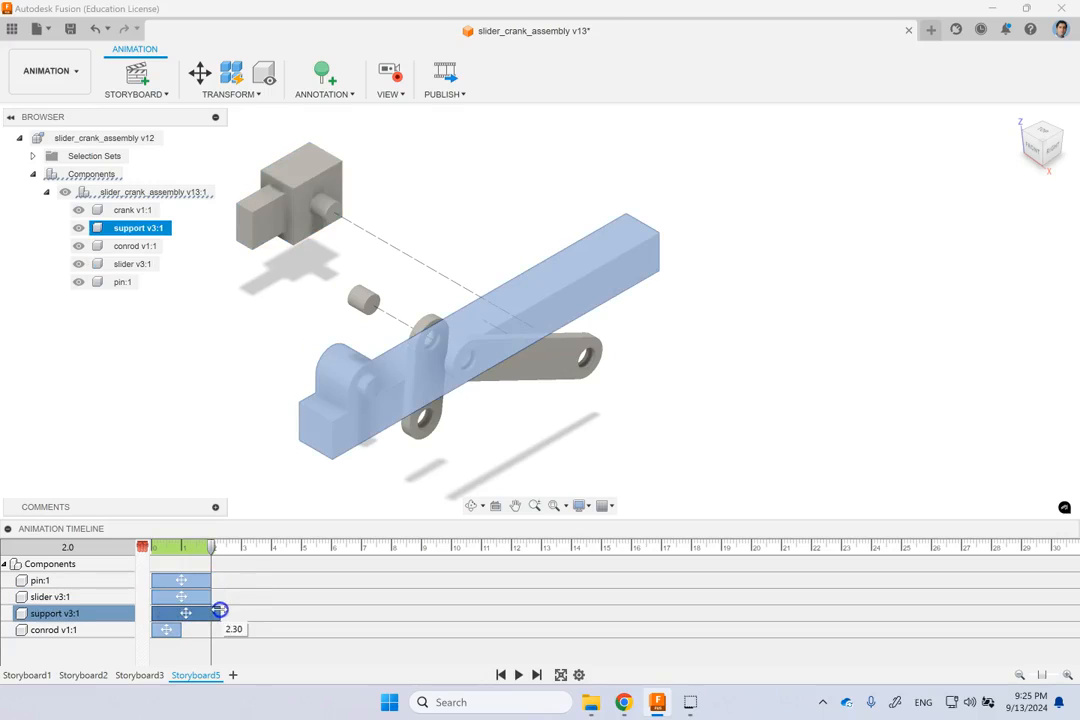
left_click(170, 630)
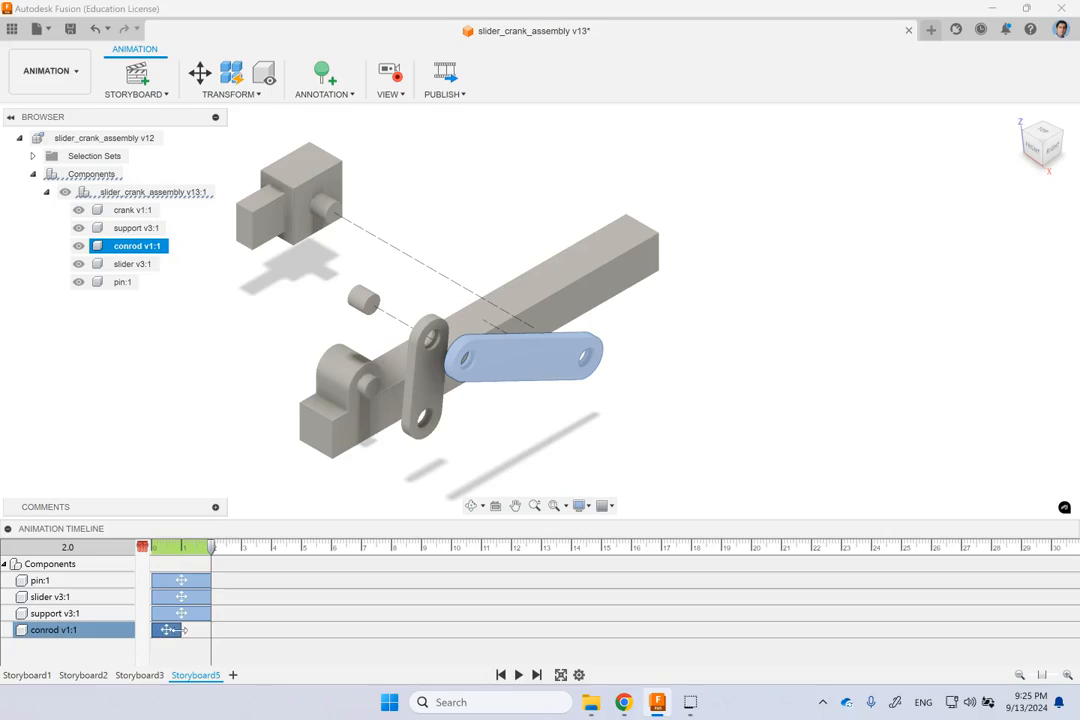
left_click_drag(199, 630, 211, 631)
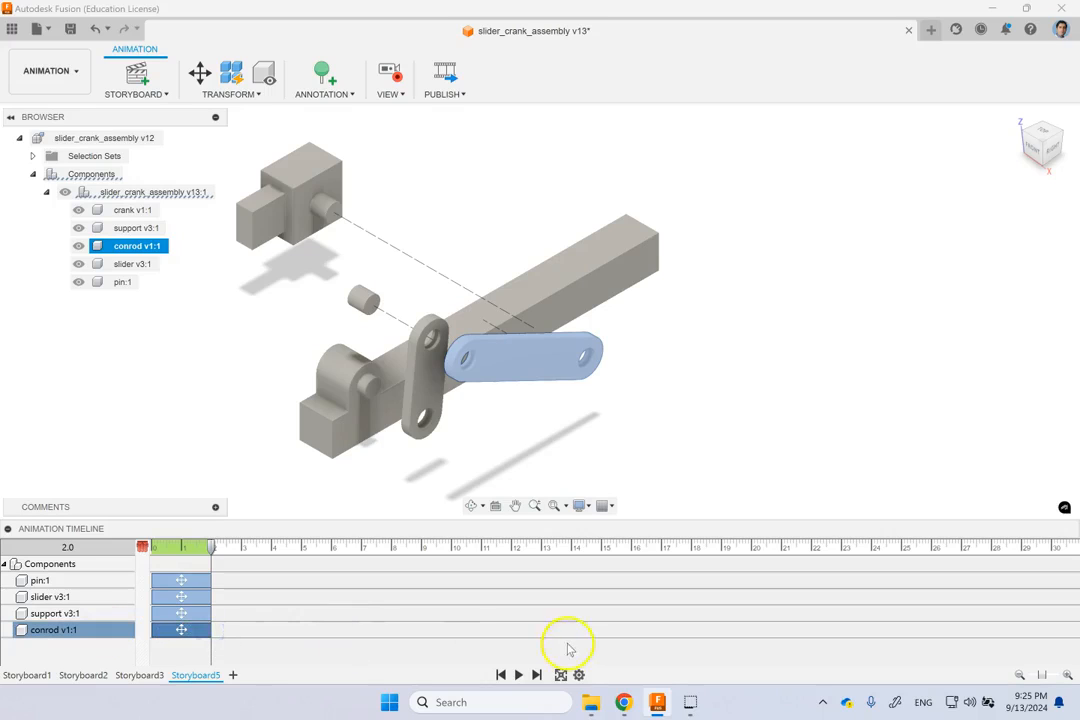
left_click(500, 675)
left_click(518, 675)
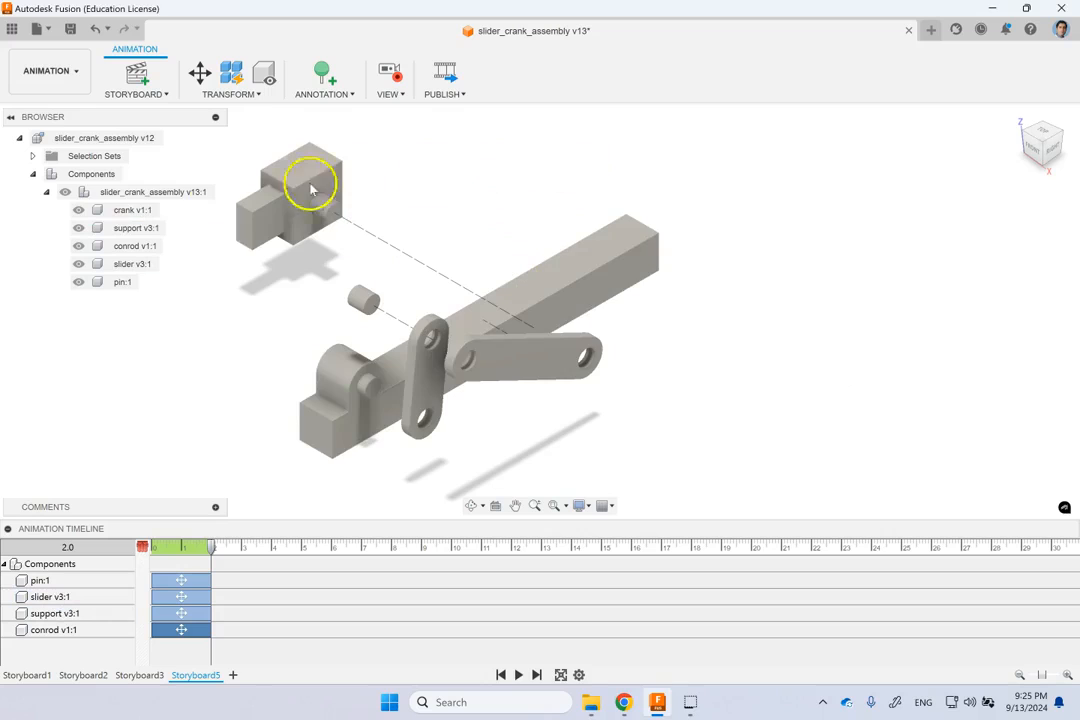
Step: Restore the support, conrod, slider and pin to their home positions in Storyboard5
left_click(131, 227)
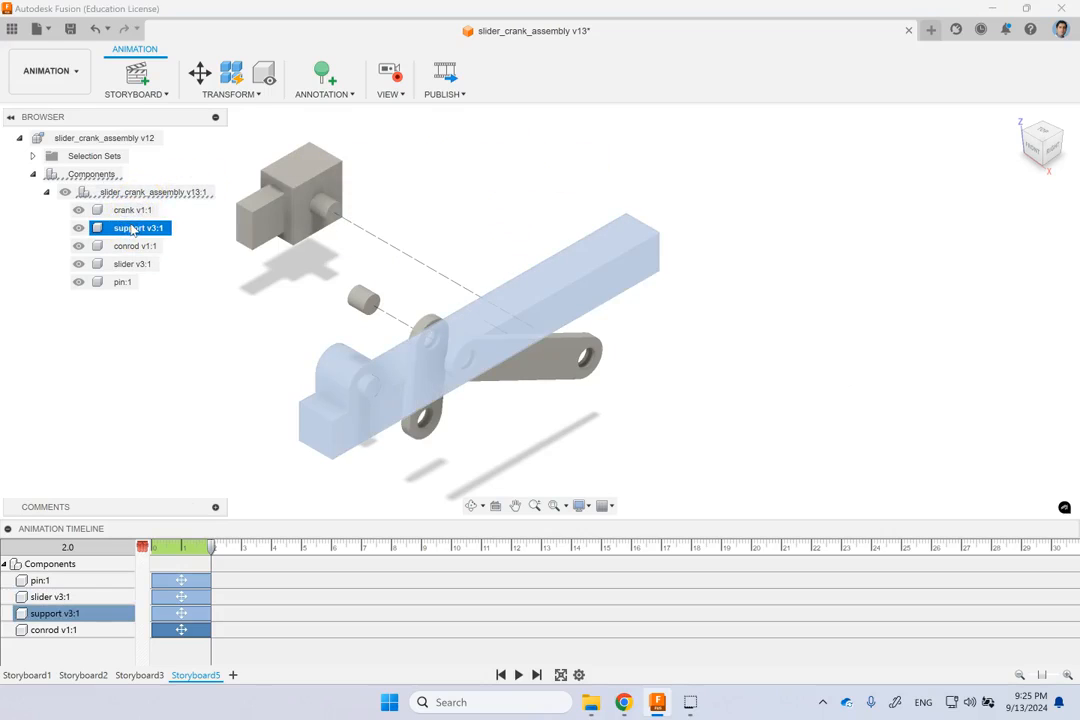
right_click(131, 228)
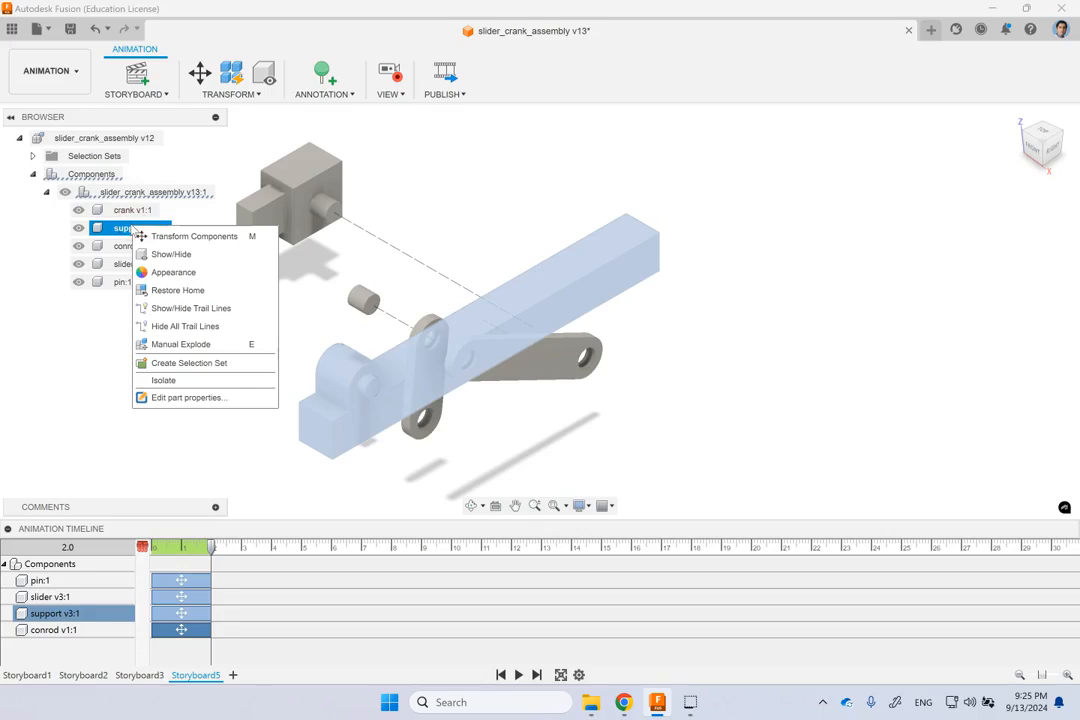
left_click(178, 290)
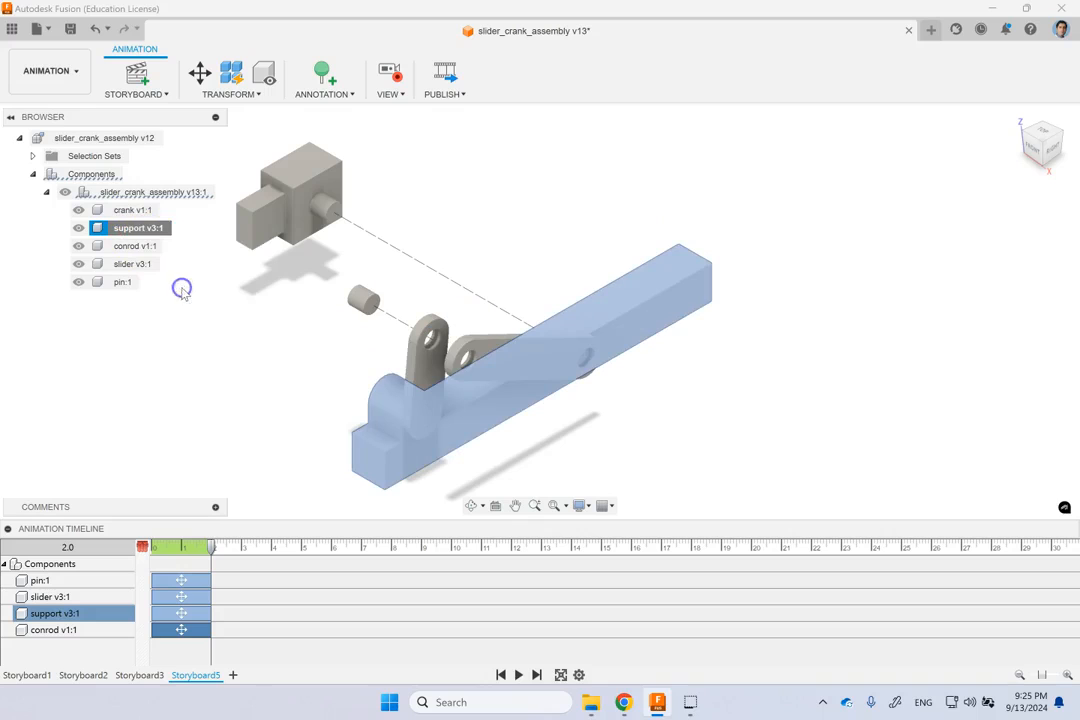
right_click(147, 248)
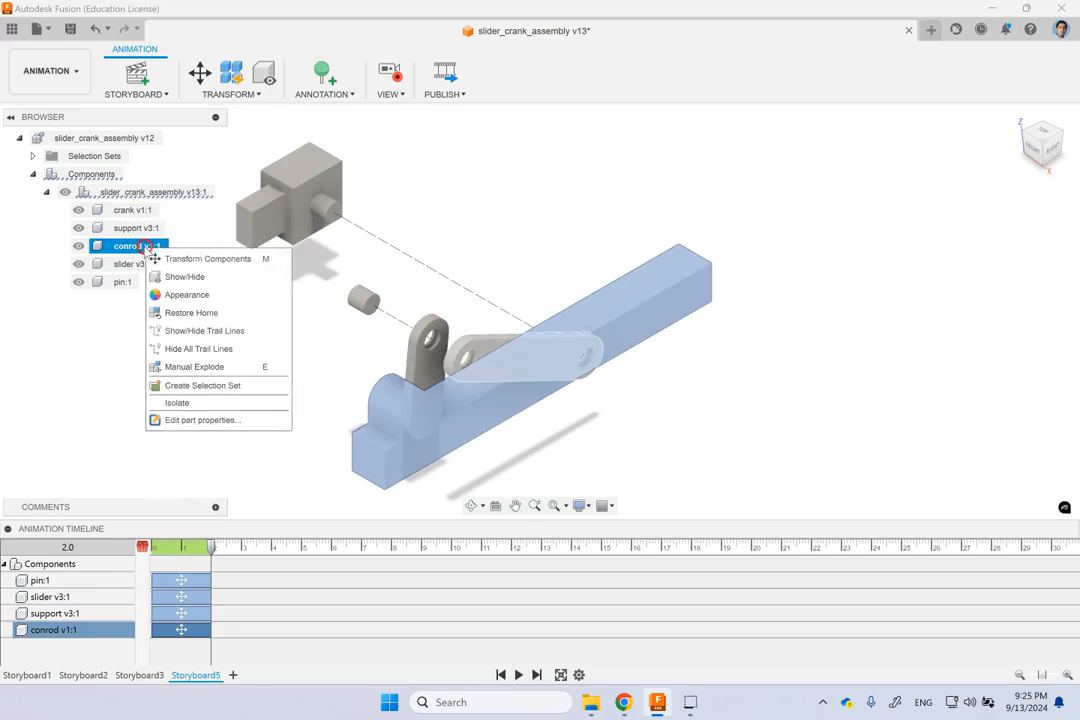
left_click(182, 312)
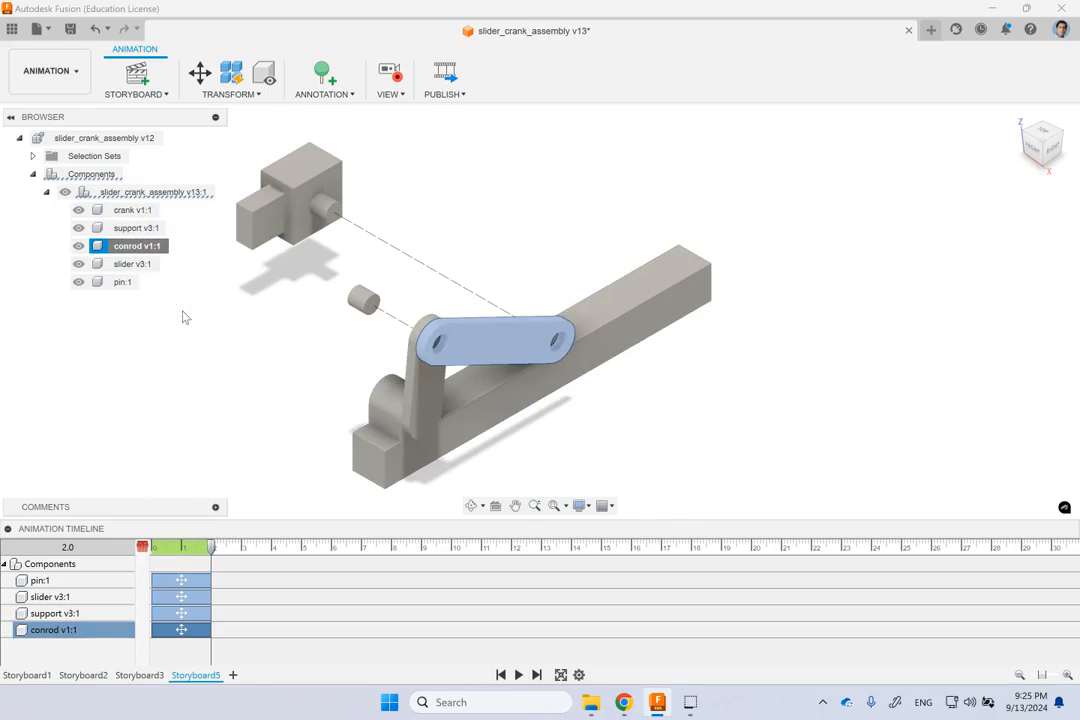
right_click(128, 265)
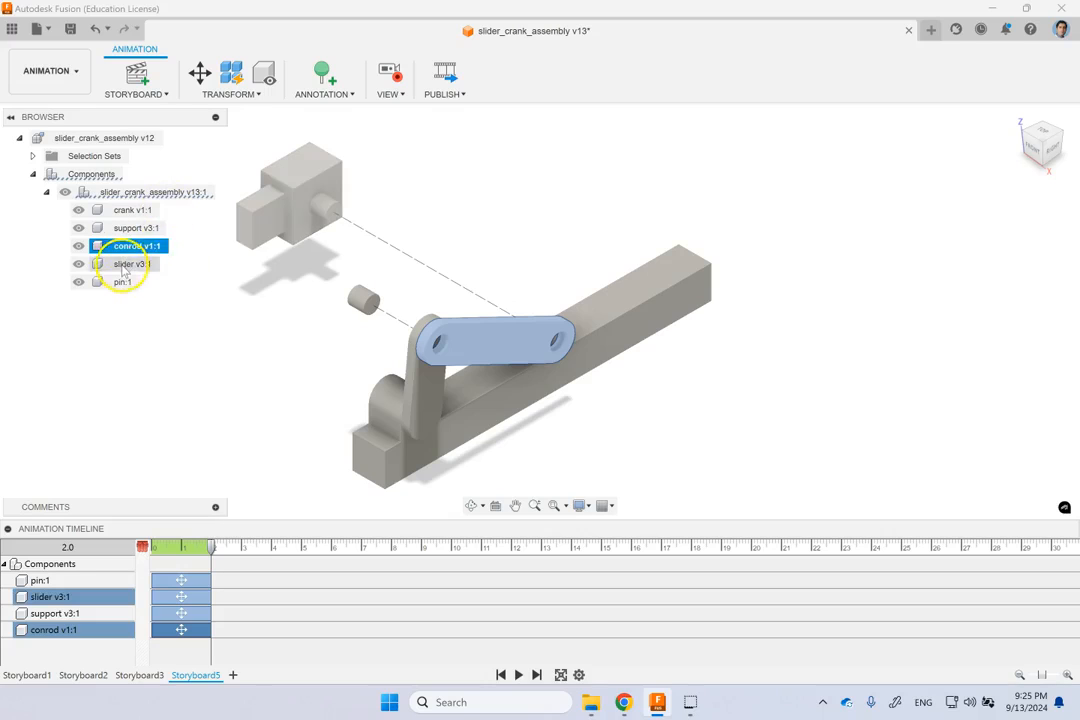
left_click(170, 331)
left_click(123, 281)
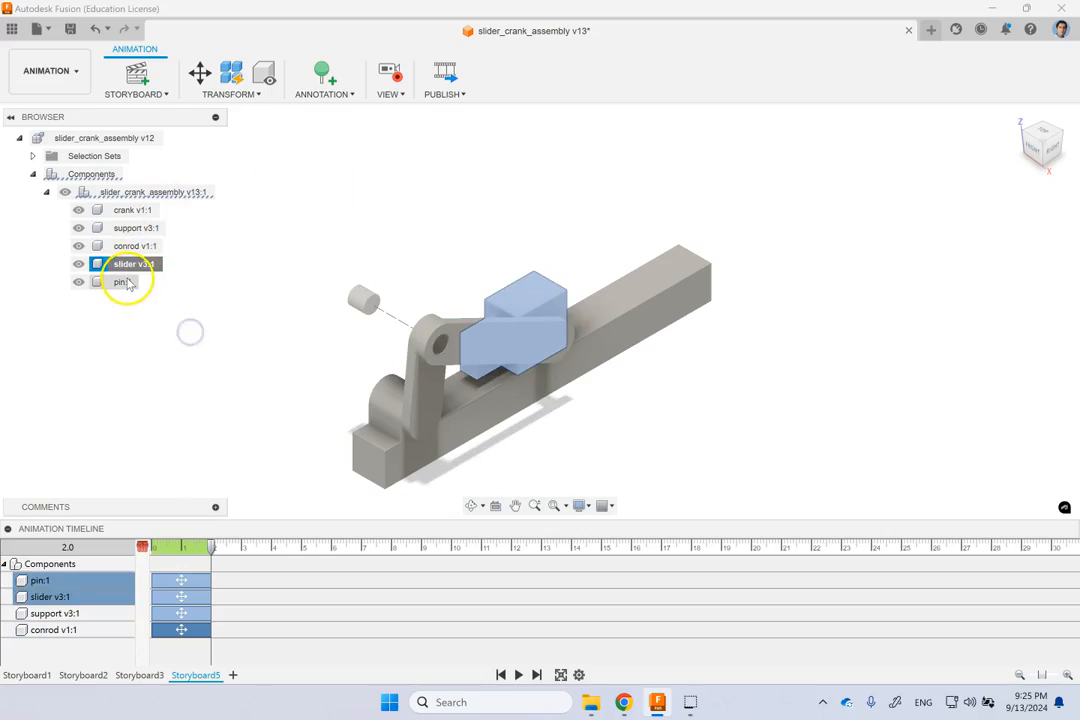
right_click(126, 282)
left_click(200, 344)
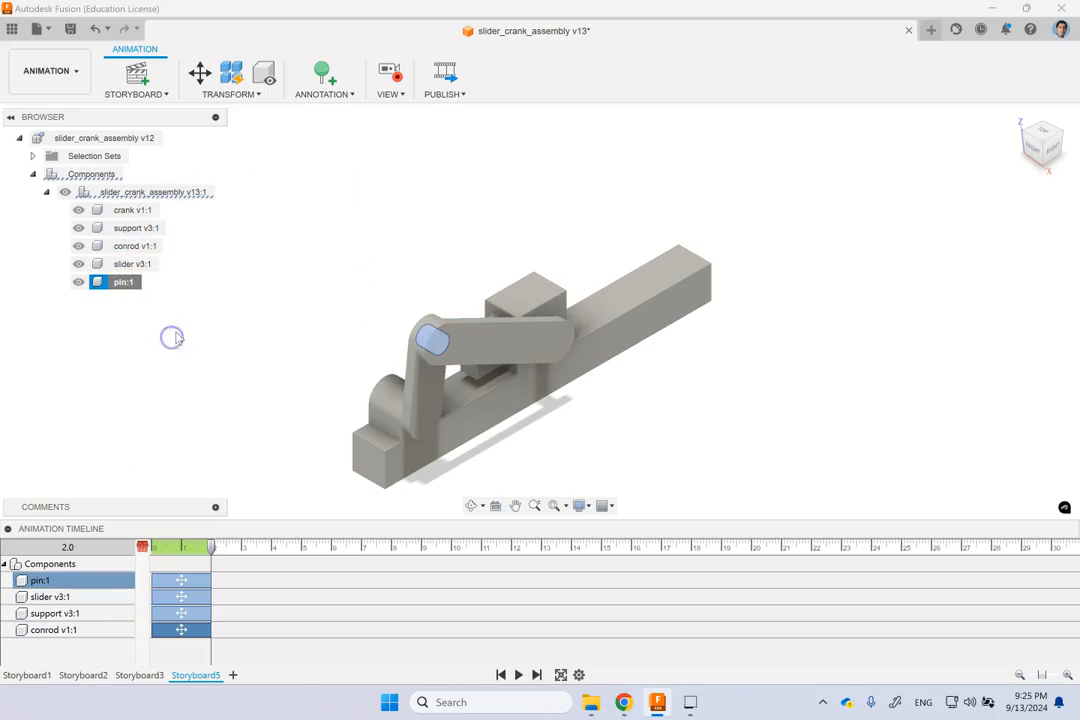
left_click(553, 172)
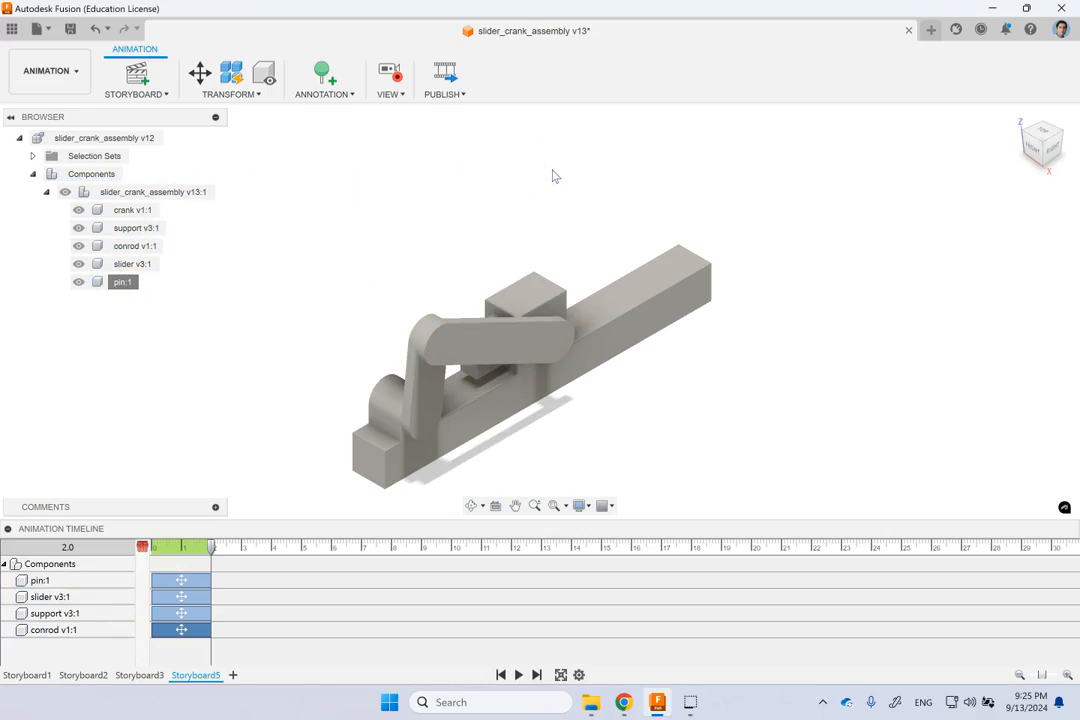
Step: Play Storyboard5 with the restored components, move its playhead to 4.1 seconds, and switch back to Storyboard3
left_click(518, 675)
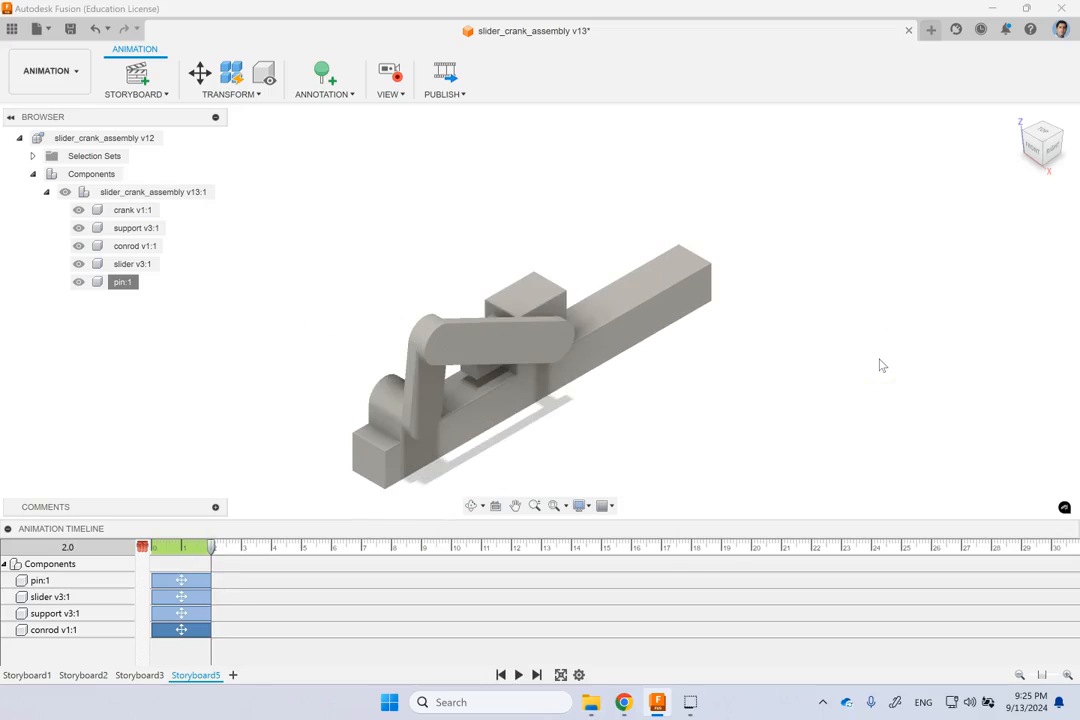
left_click(518, 675)
left_click_drag(215, 556, 274, 551)
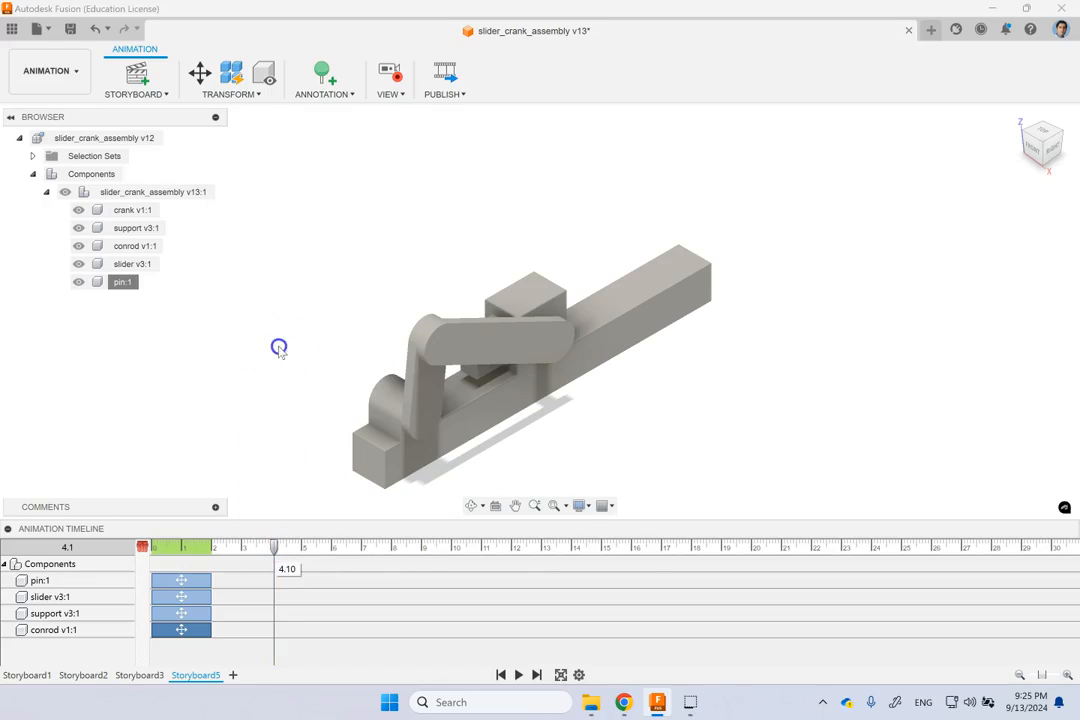
left_click(291, 276)
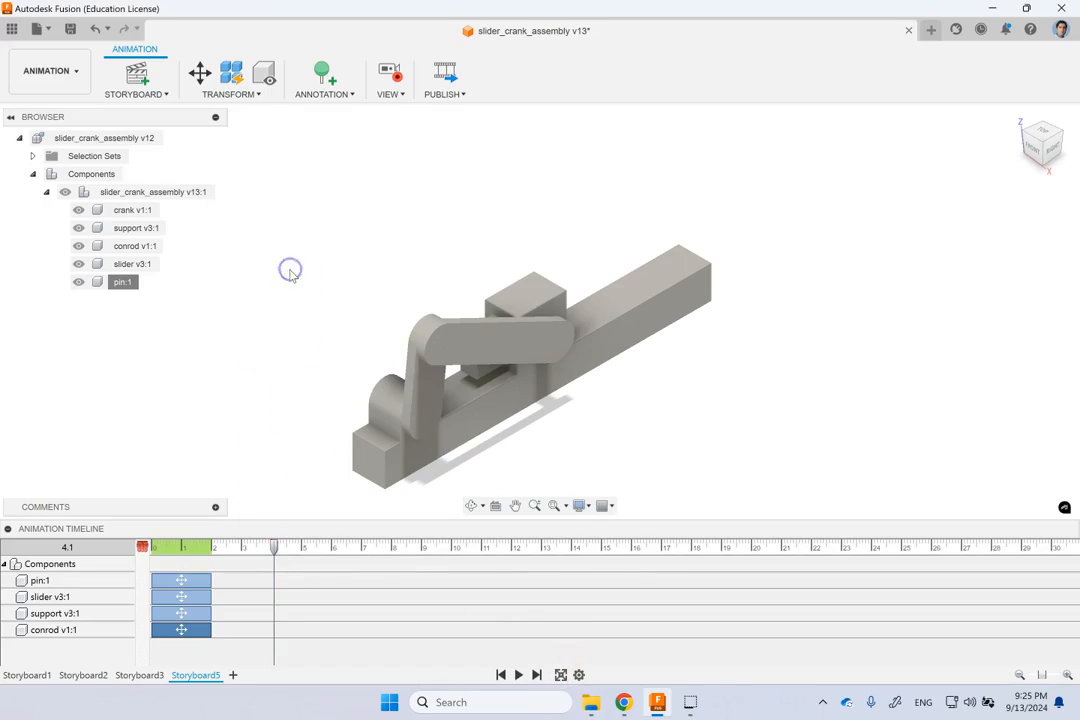
left_click(154, 676)
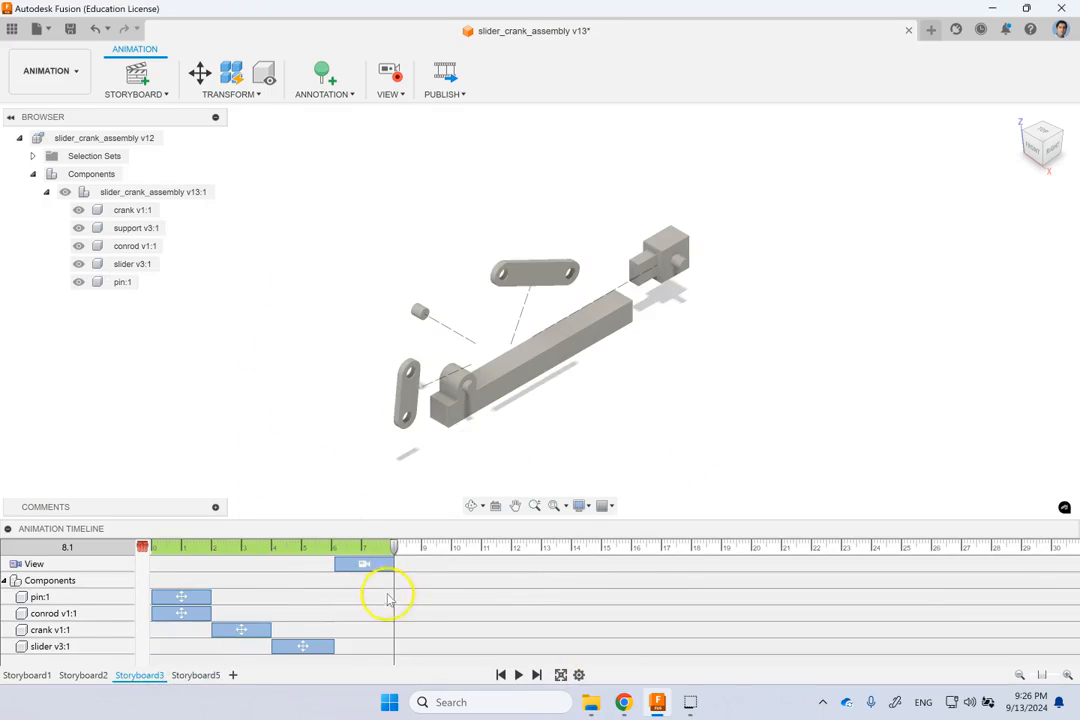
Step: Restore the whole assembly to its home position at 10 seconds, and trim the restore moves to start at about 8 seconds
left_click_drag(396, 550, 452, 553)
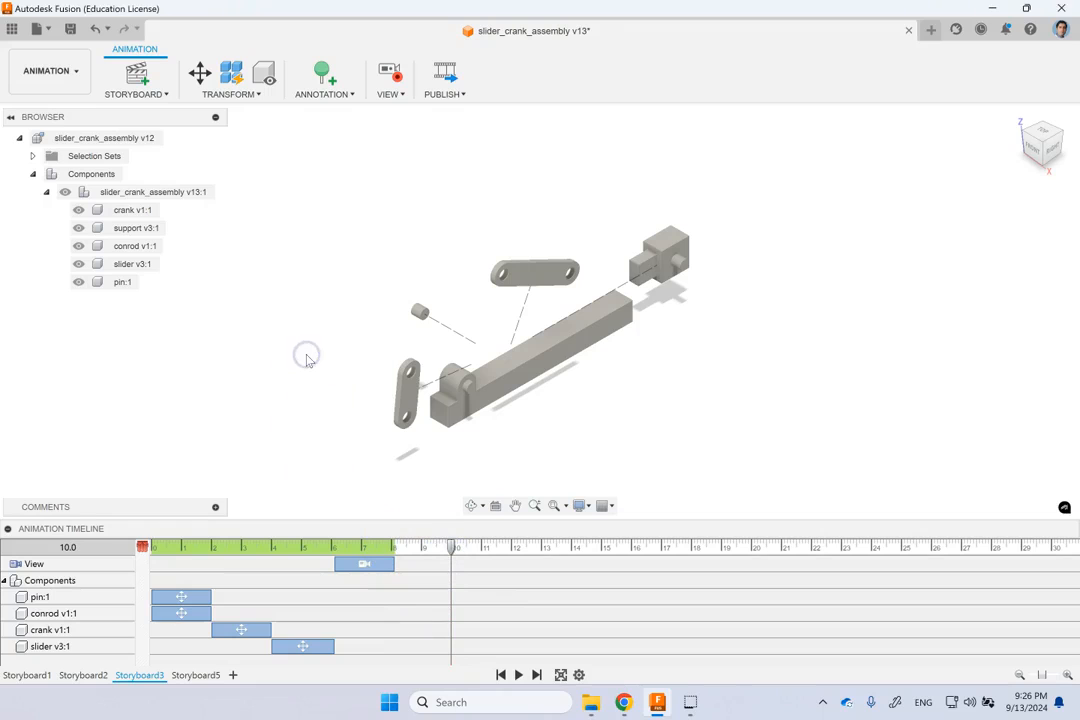
left_click(145, 192)
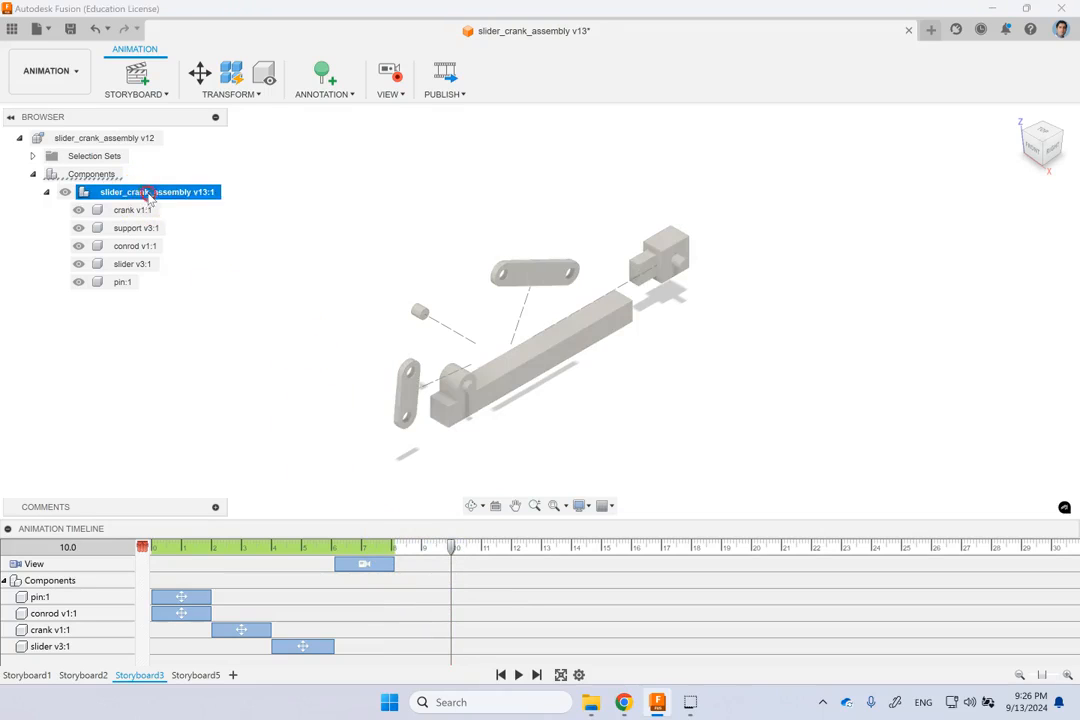
right_click(148, 194)
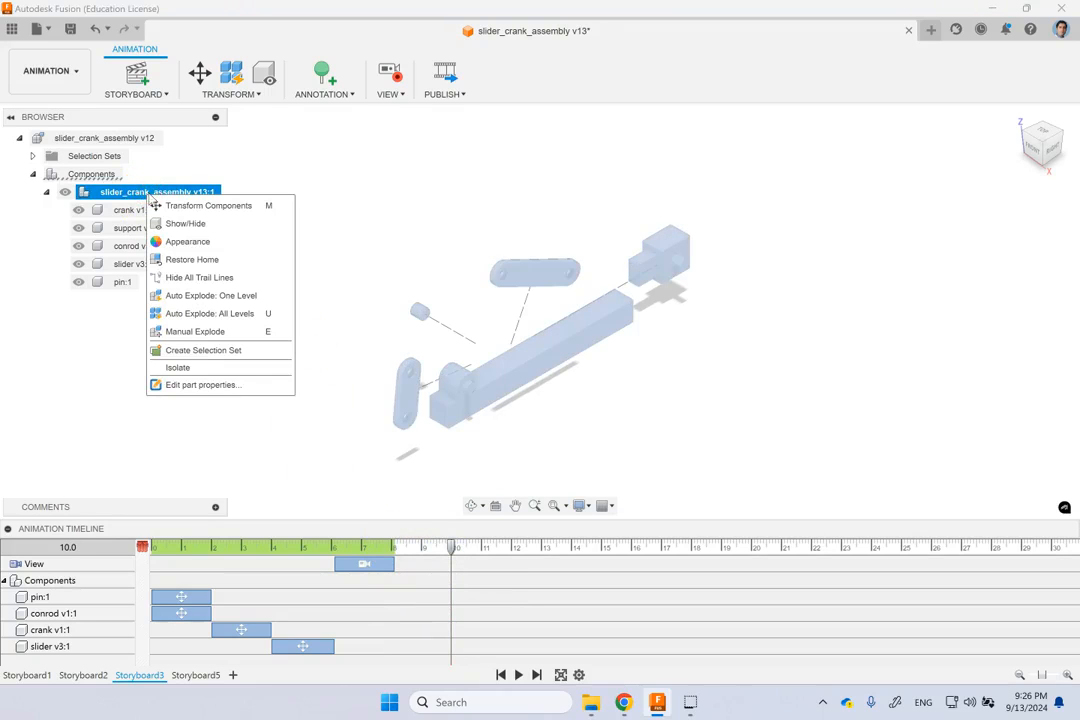
left_click(185, 259)
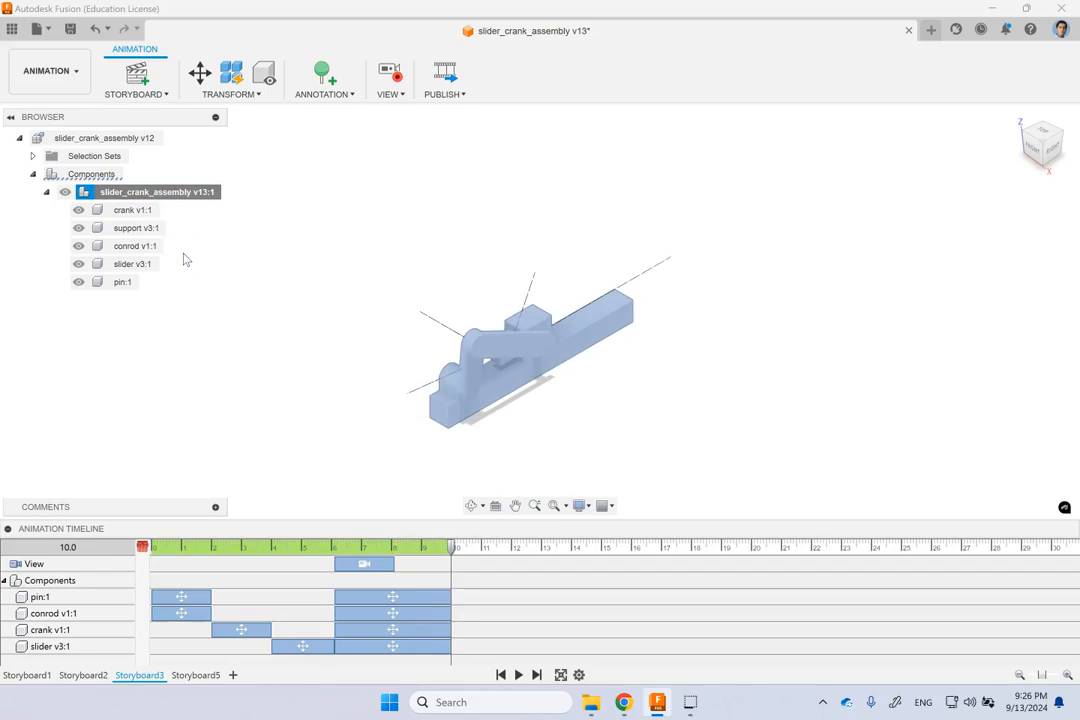
left_click(222, 404)
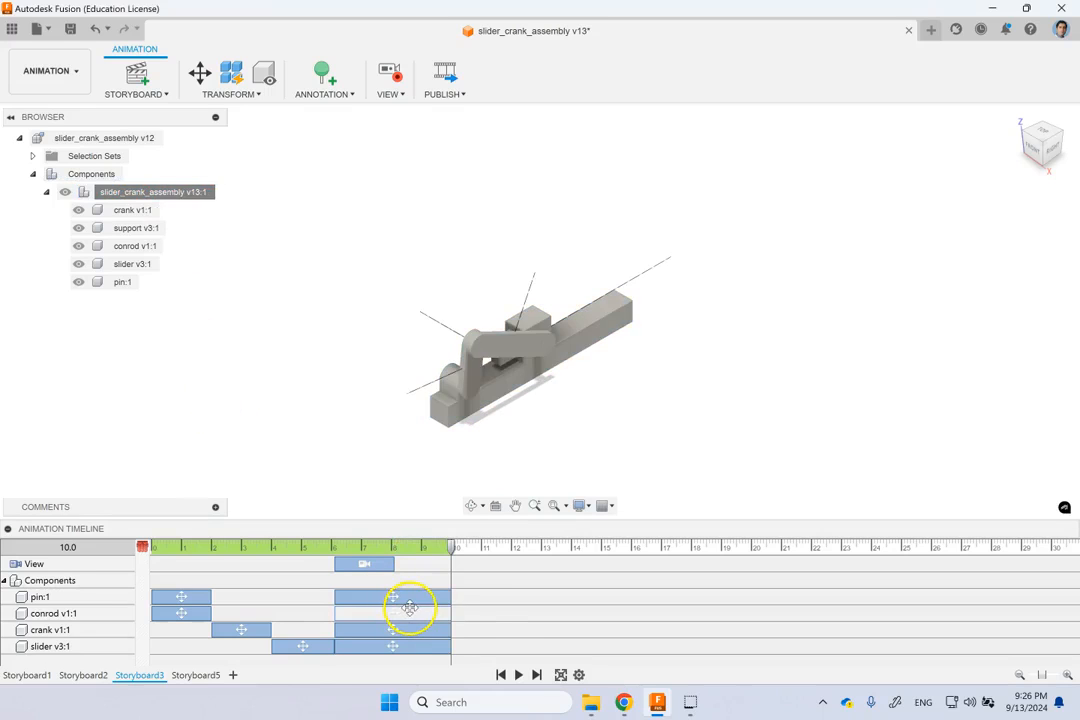
left_click_drag(335, 597, 395, 631)
left_click_drag(350, 640, 396, 642)
Step: Record a zoomed-in camera view of the reassembled mechanism from 10 to 12 seconds, and play Storyboard3 from the start
left_click_drag(452, 550, 510, 549)
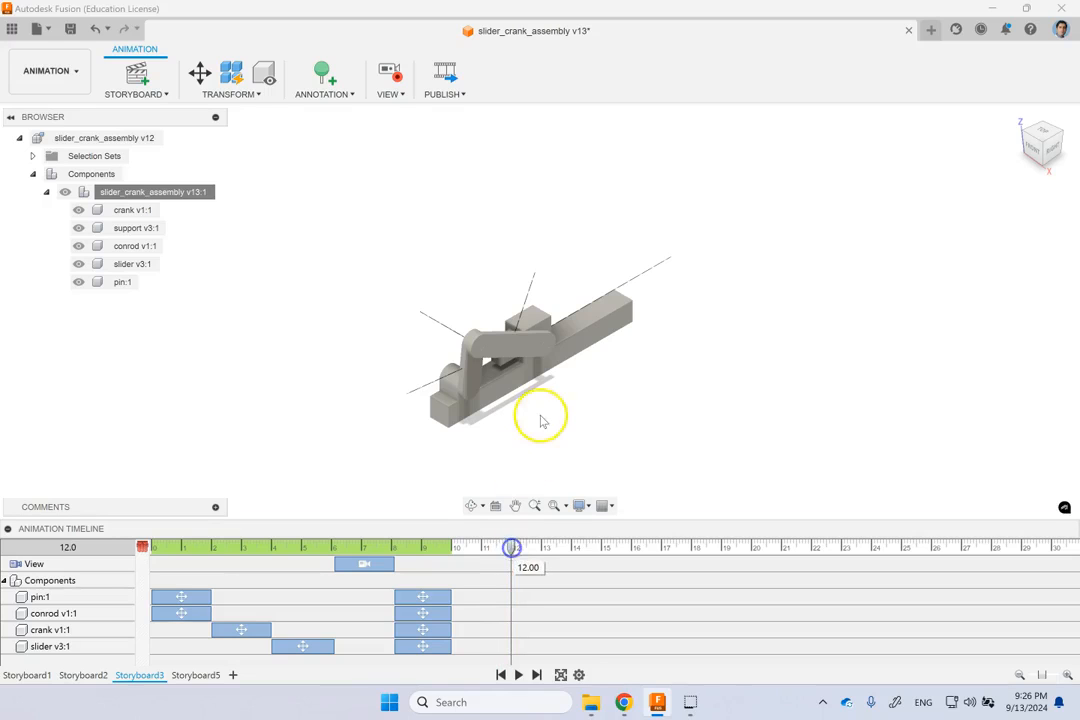
middle_click_drag(540, 420, 501, 441, "shift")
scroll(550, 381, "up", 5)
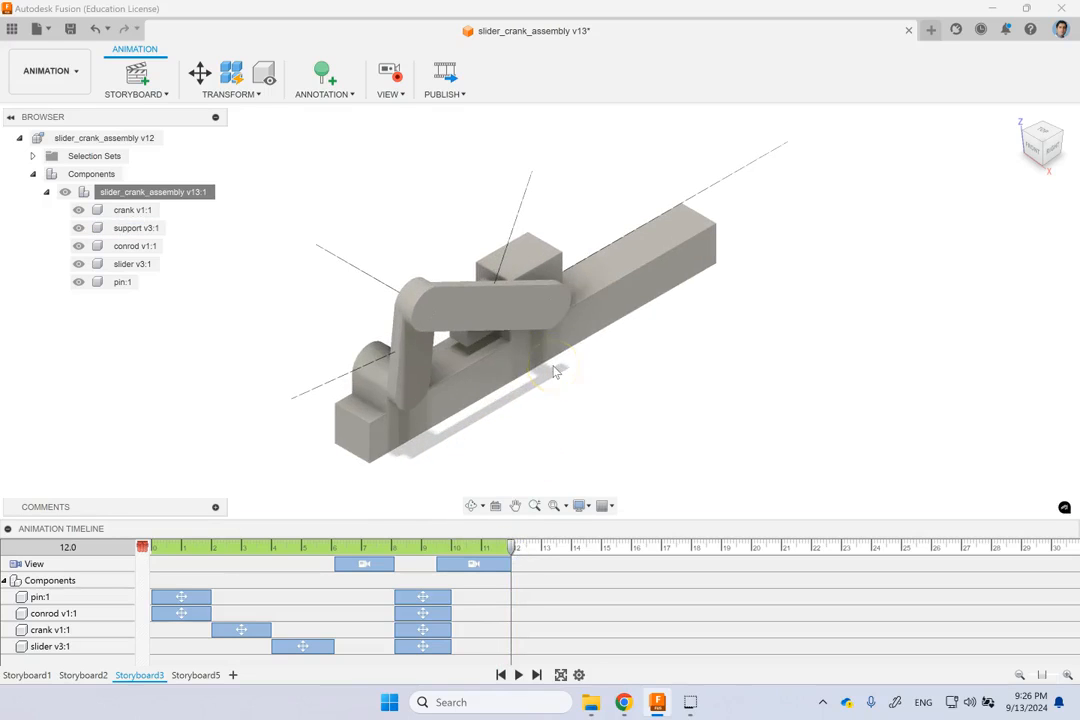
left_click_drag(478, 564, 450, 564)
left_click(500, 675)
left_click(520, 676)
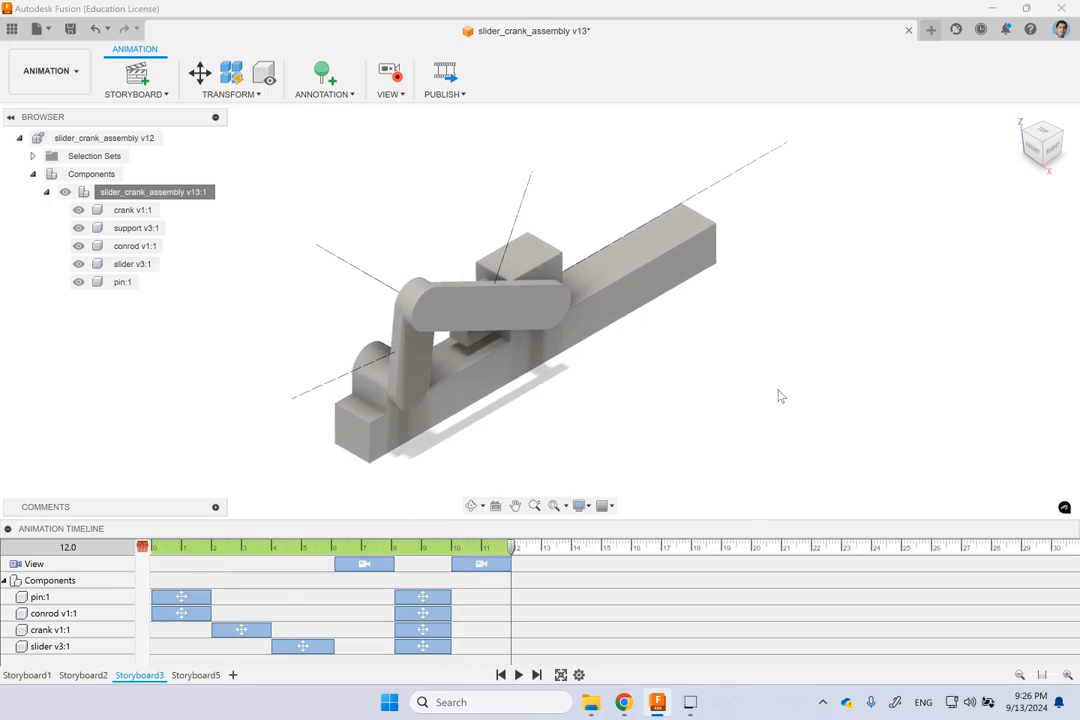
Step: Shift the final camera view to end at 13.2 seconds and the pin, conrod, crank and slider restore moves to start at about 9.3 seconds
left_click(472, 521)
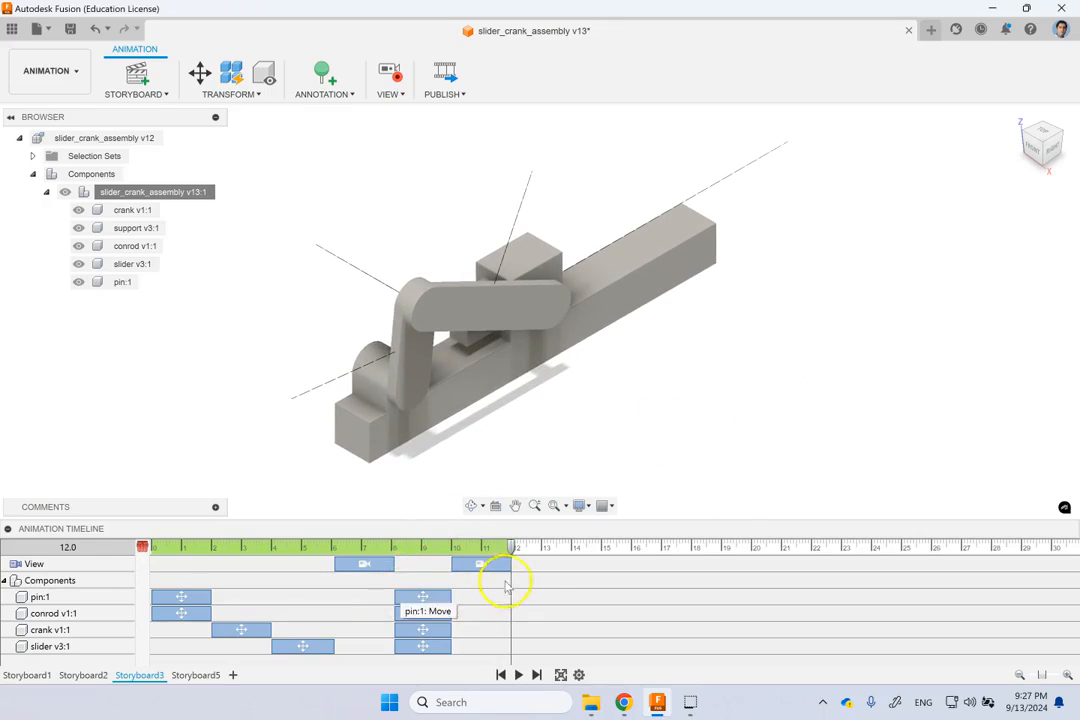
mouse_move(512, 548)
left_mouse_down()
mouse_move(546, 551)
mouse_move(506, 562)
mouse_move(521, 562)
left_mouse_up()
left_click(439, 601)
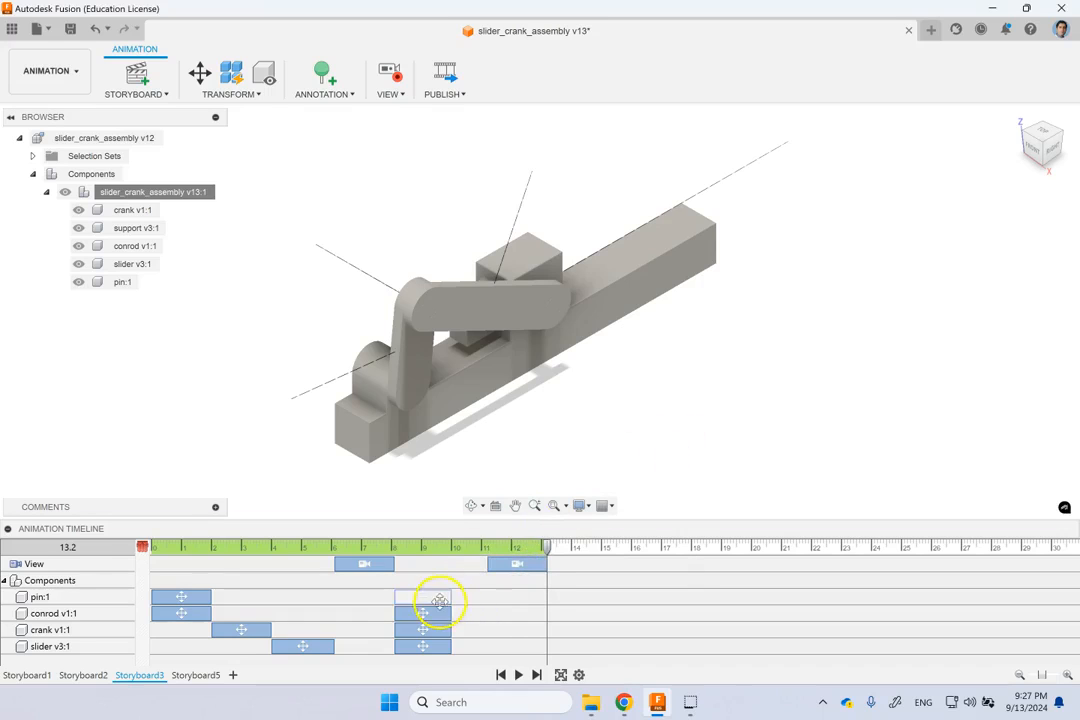
left_click(439, 600)
left_click(436, 612, "ctrl")
left_click(436, 628, "ctrl")
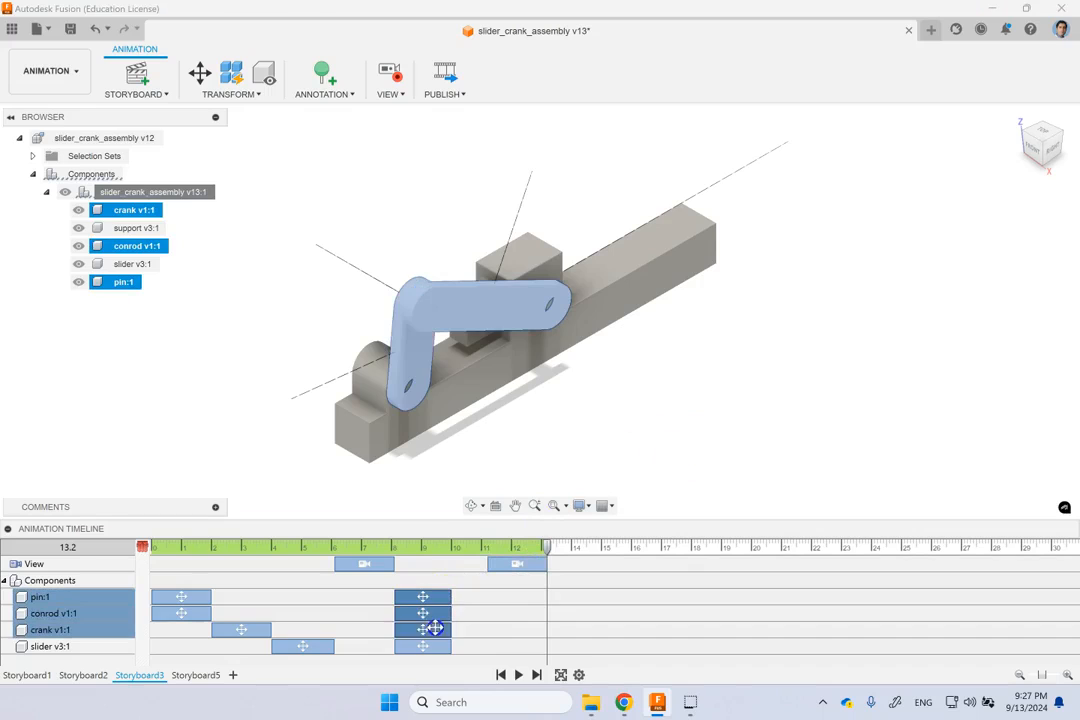
left_click(433, 645, "ctrl")
left_click_drag(427, 598, 471, 598)
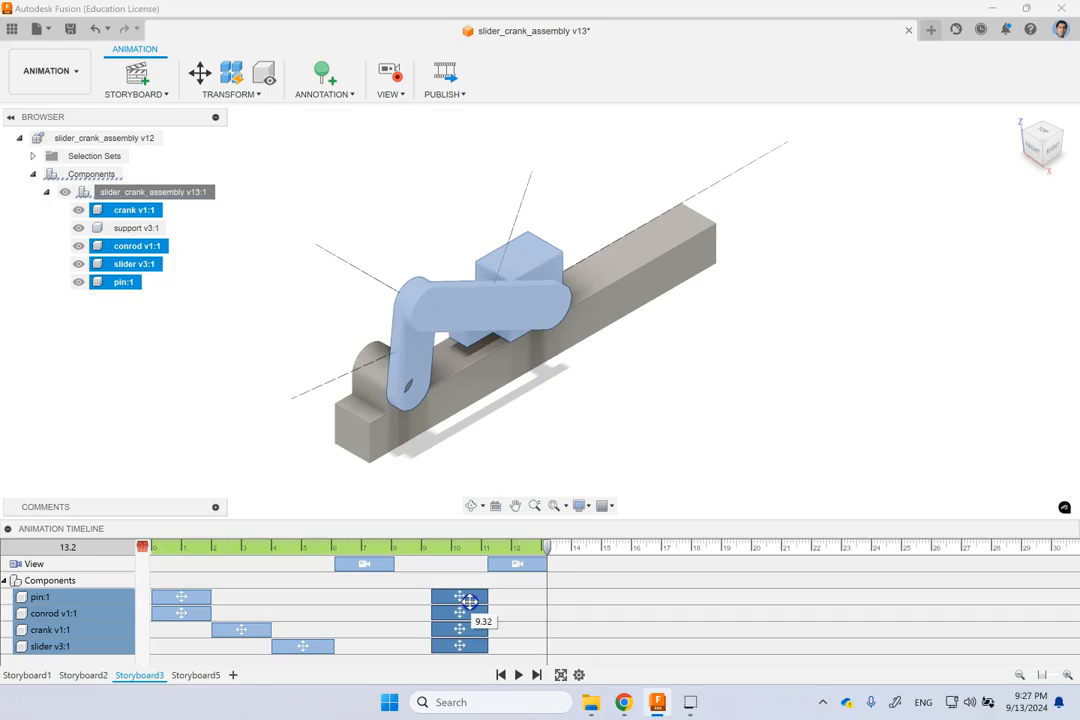
right_click(469, 600)
left_click(641, 500)
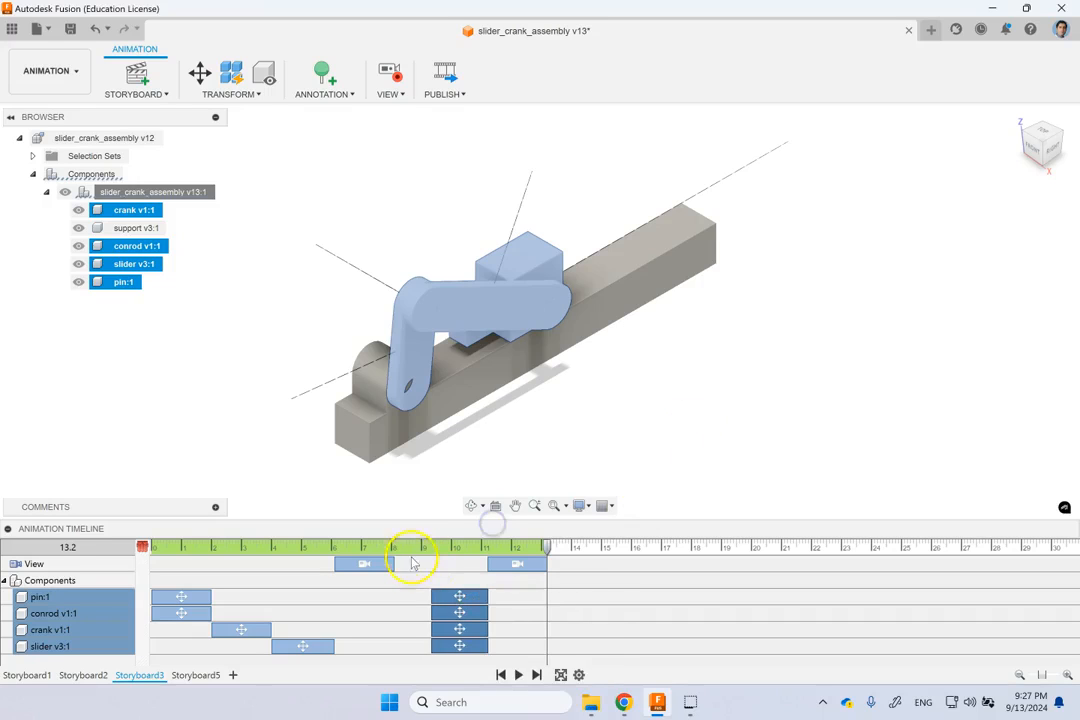
left_click_drag(446, 631, 469, 634)
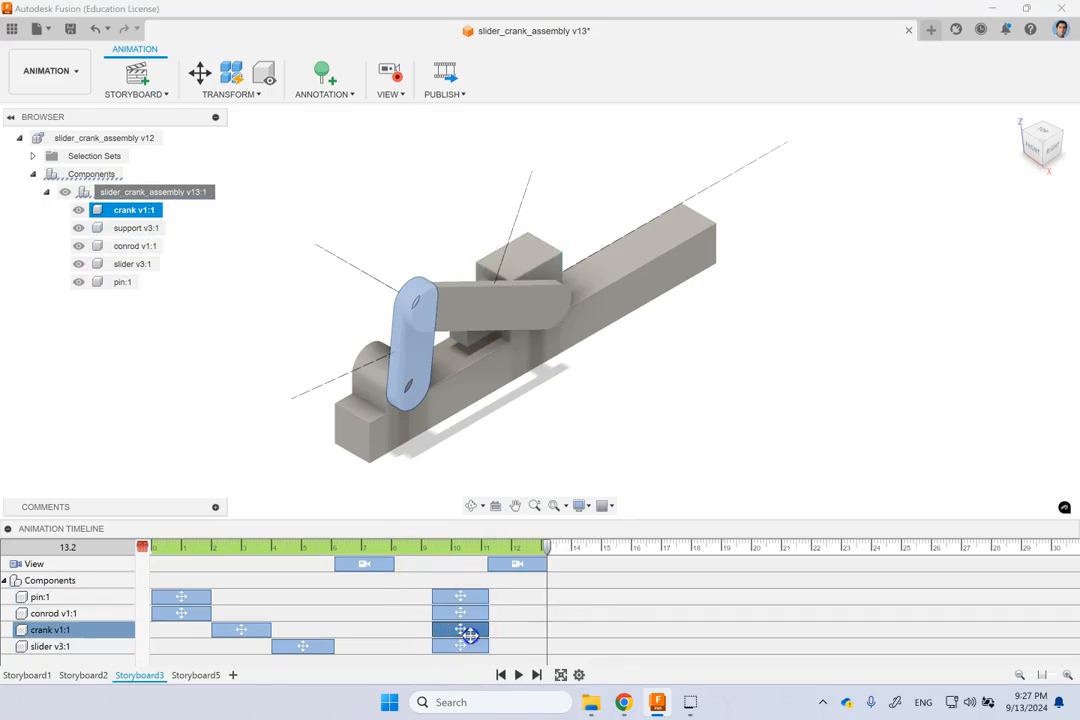
Step: Play the retimed Storyboard3 animation from the start
left_click(503, 675)
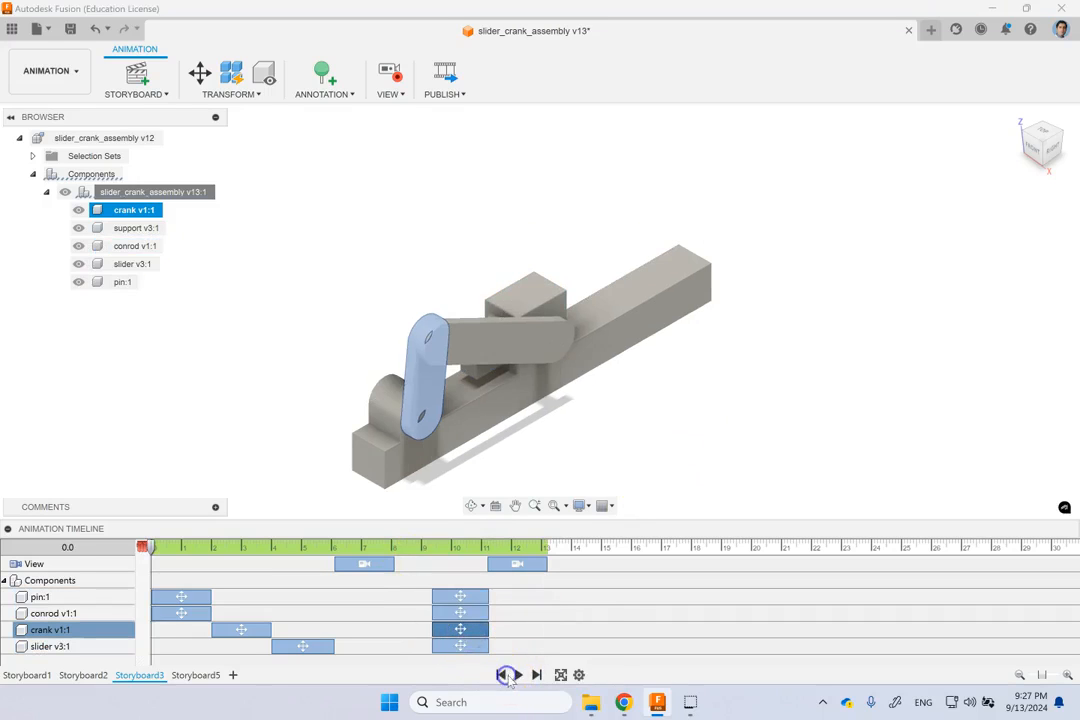
left_click(517, 675)
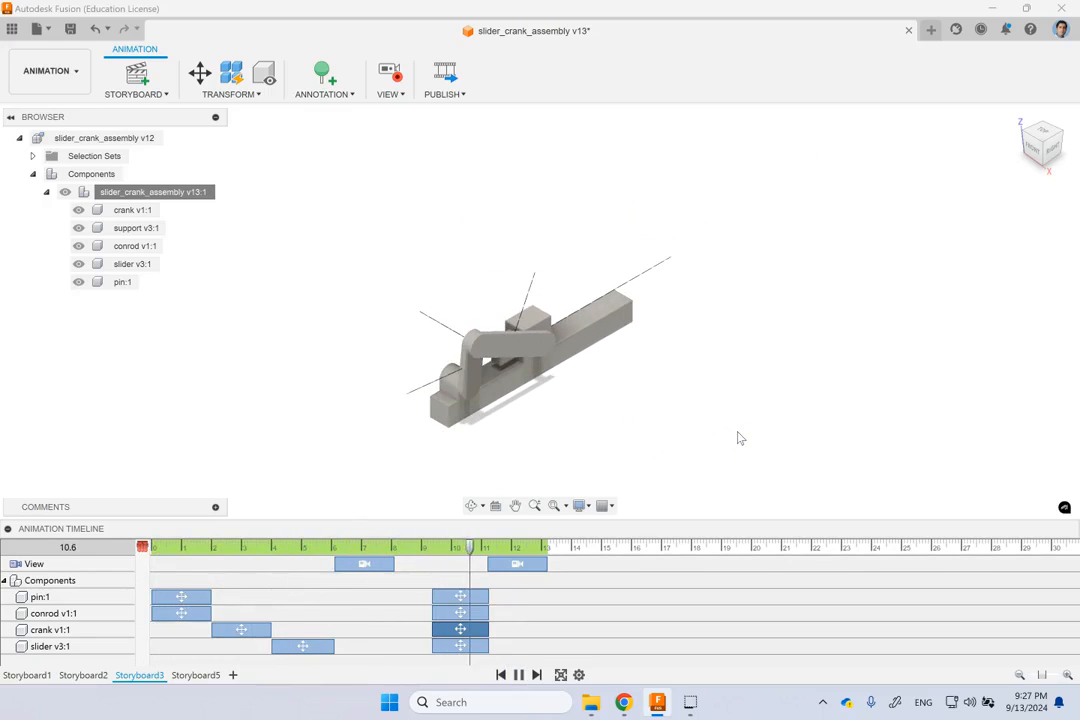
left_click(736, 428)
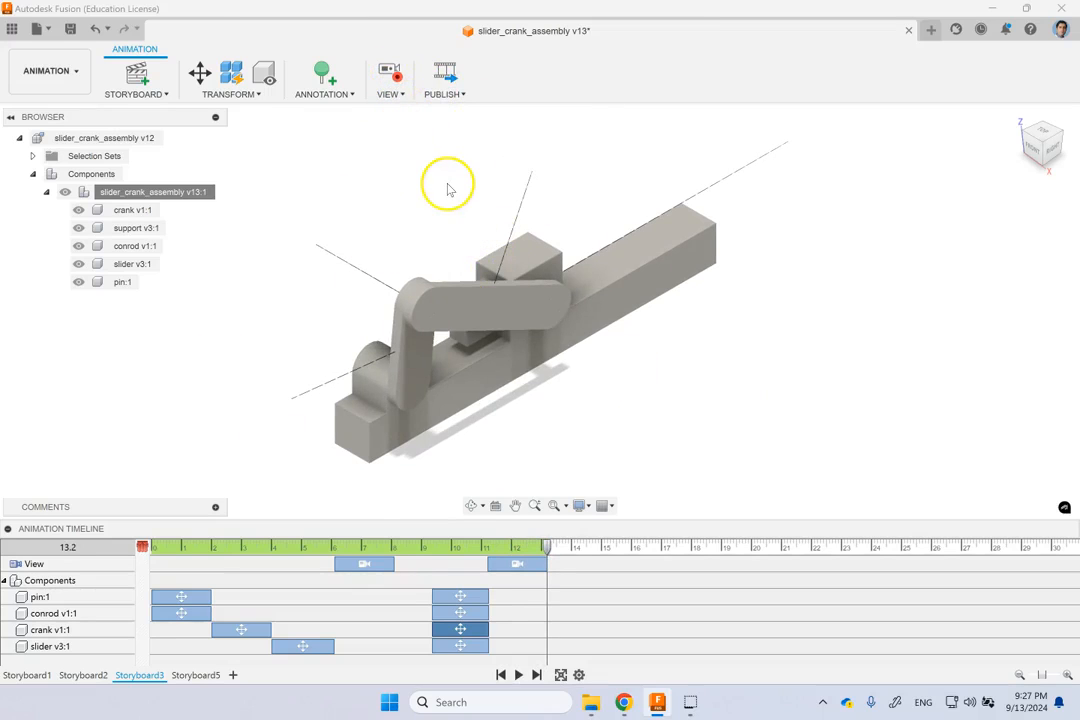
Step: Turn camera view recording off and back on
left_click(392, 93)
left_click(396, 112)
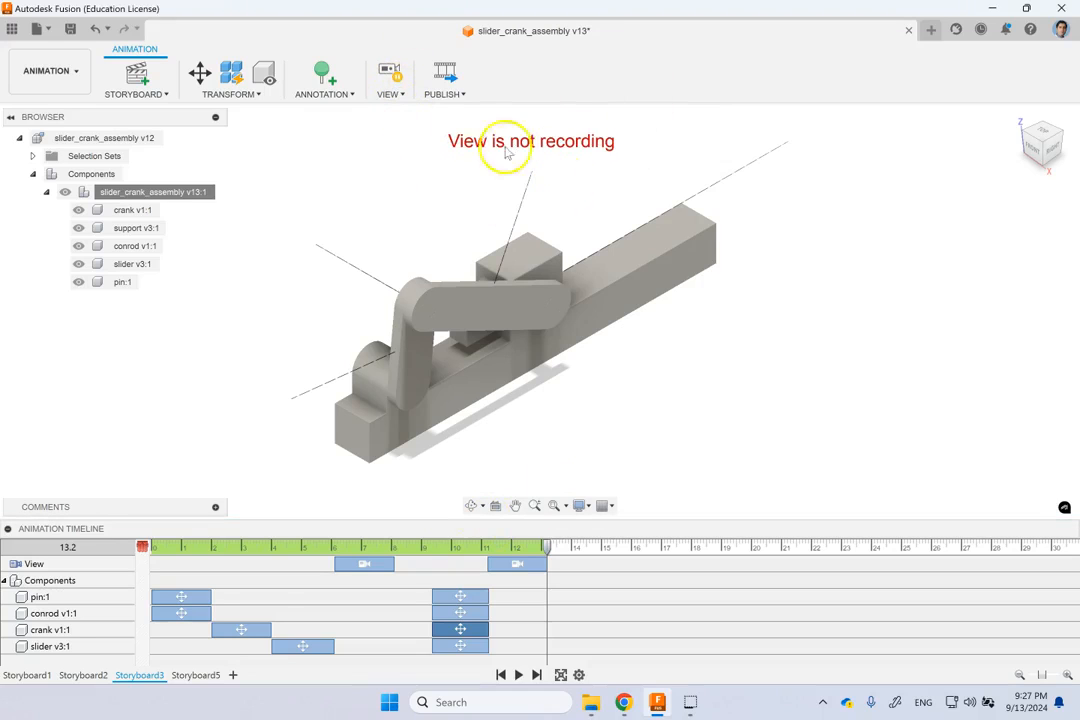
left_click(390, 93)
left_click(399, 111)
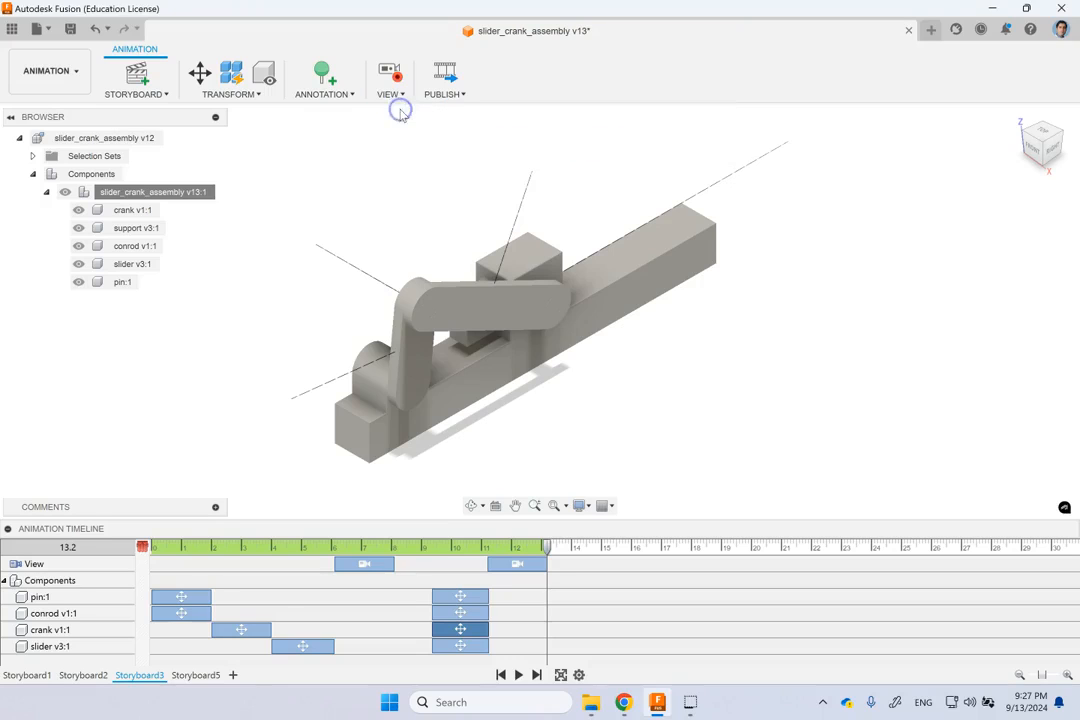
left_click(400, 88)
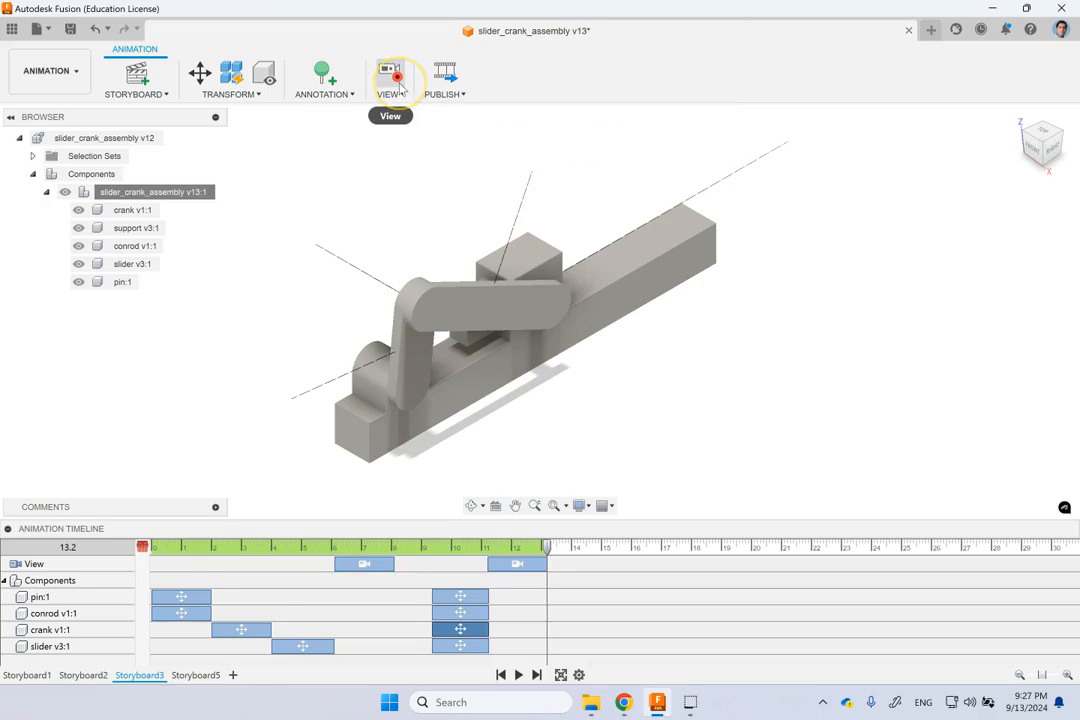
Step: Start publishing all storyboards at the current document window size as AVI video slider_crank_assembly v13, saved to Admin Project and the computer
left_click(441, 94)
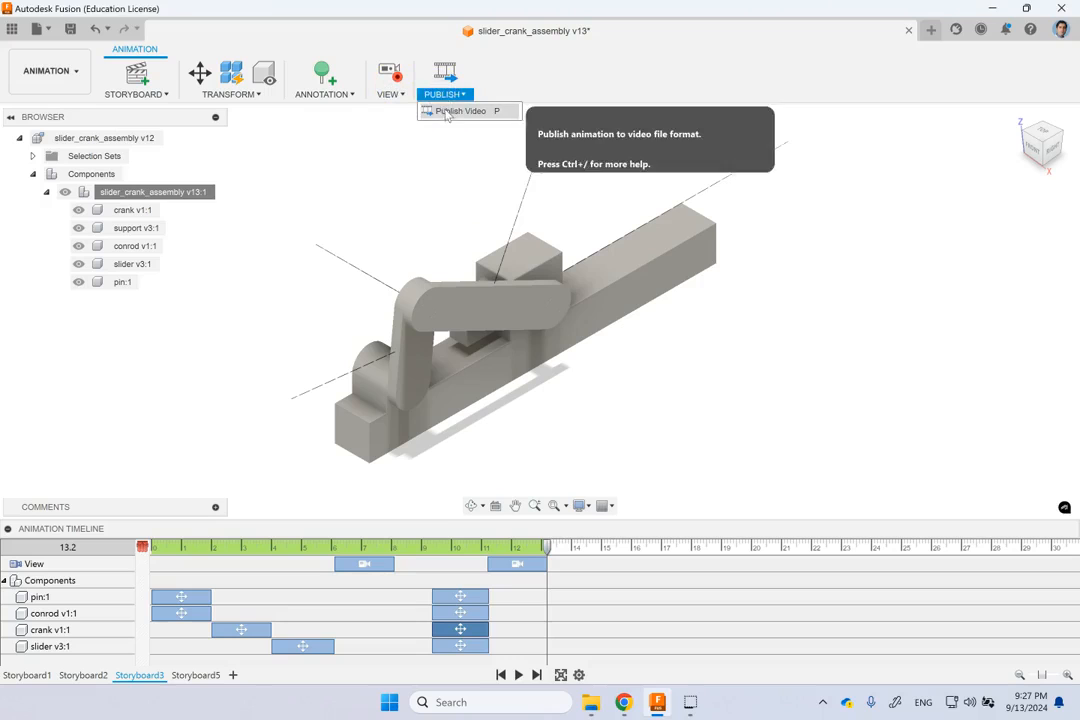
left_click(452, 118)
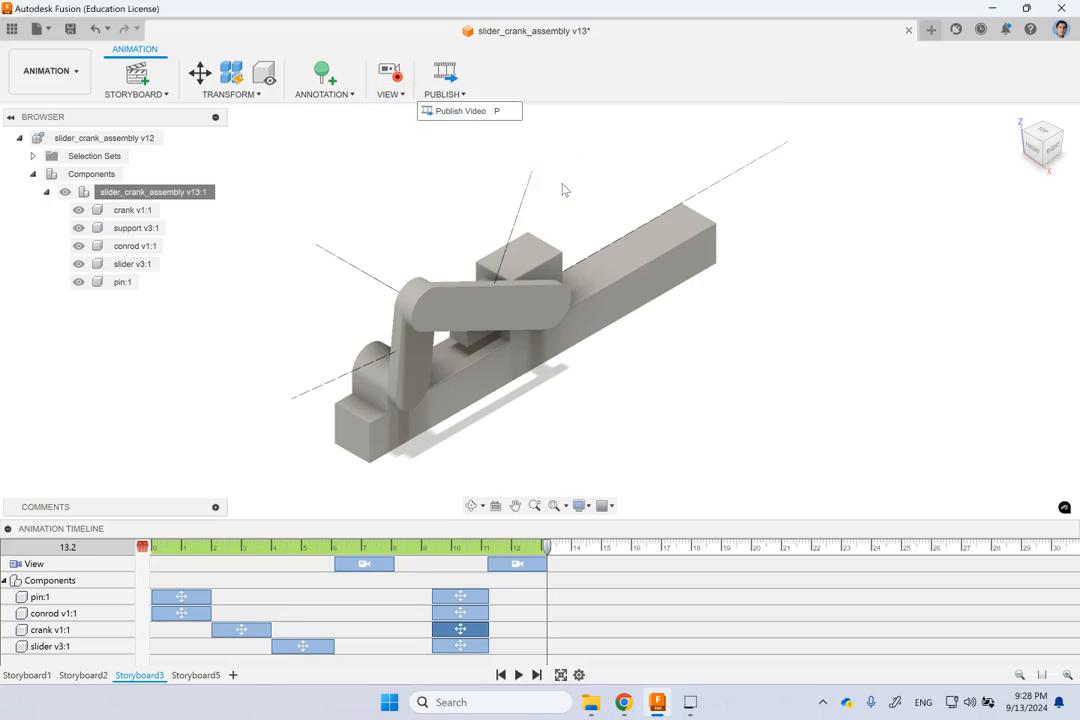
left_click(470, 111)
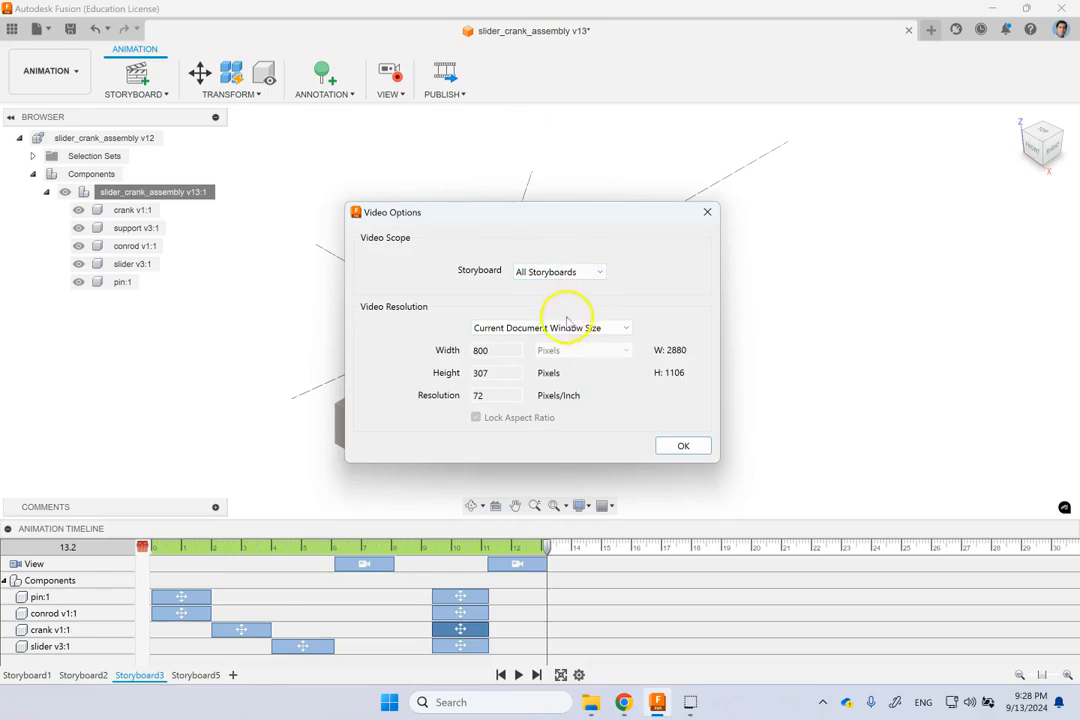
left_click(557, 326)
left_click(559, 327)
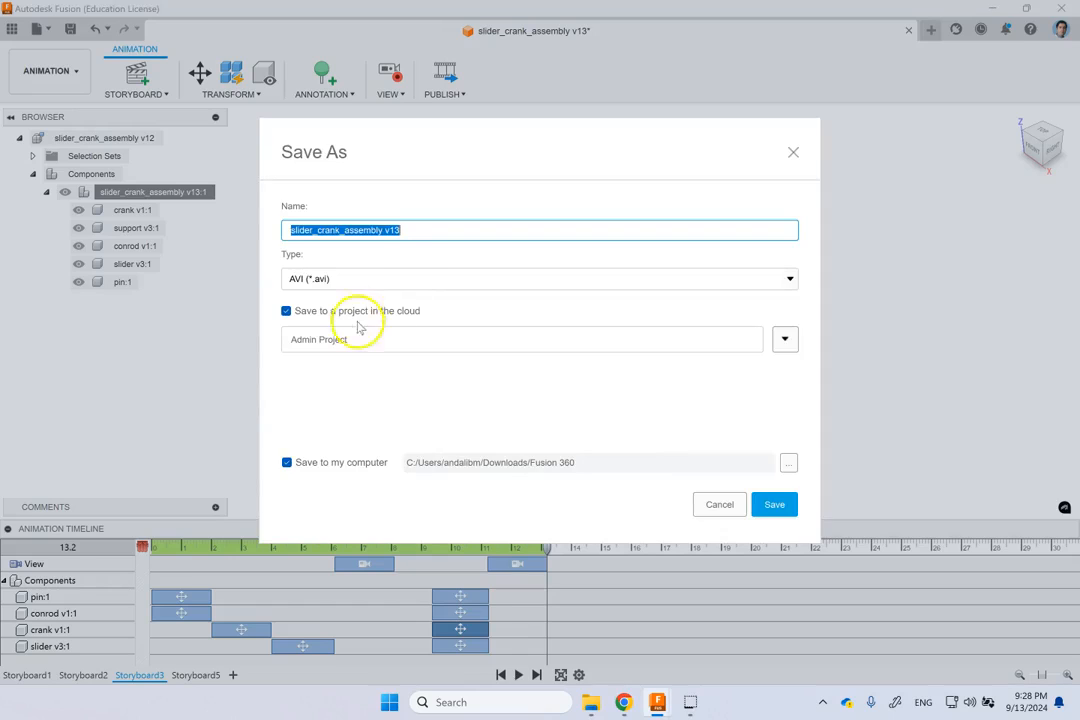
left_click(410, 234)
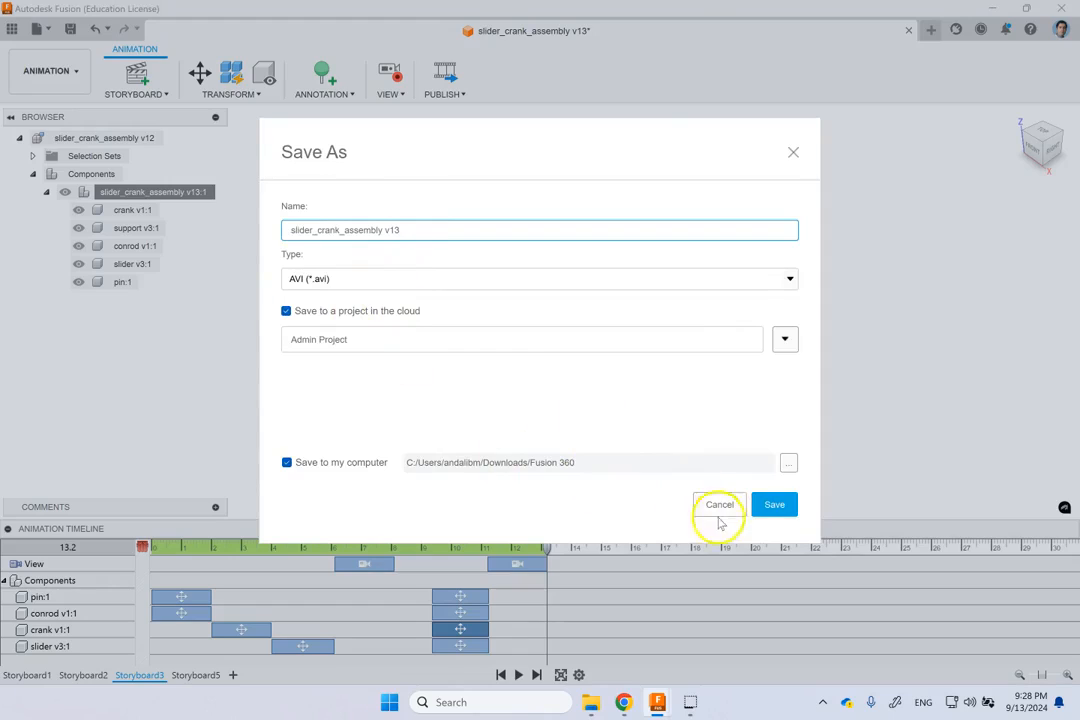
left_click(766, 505)
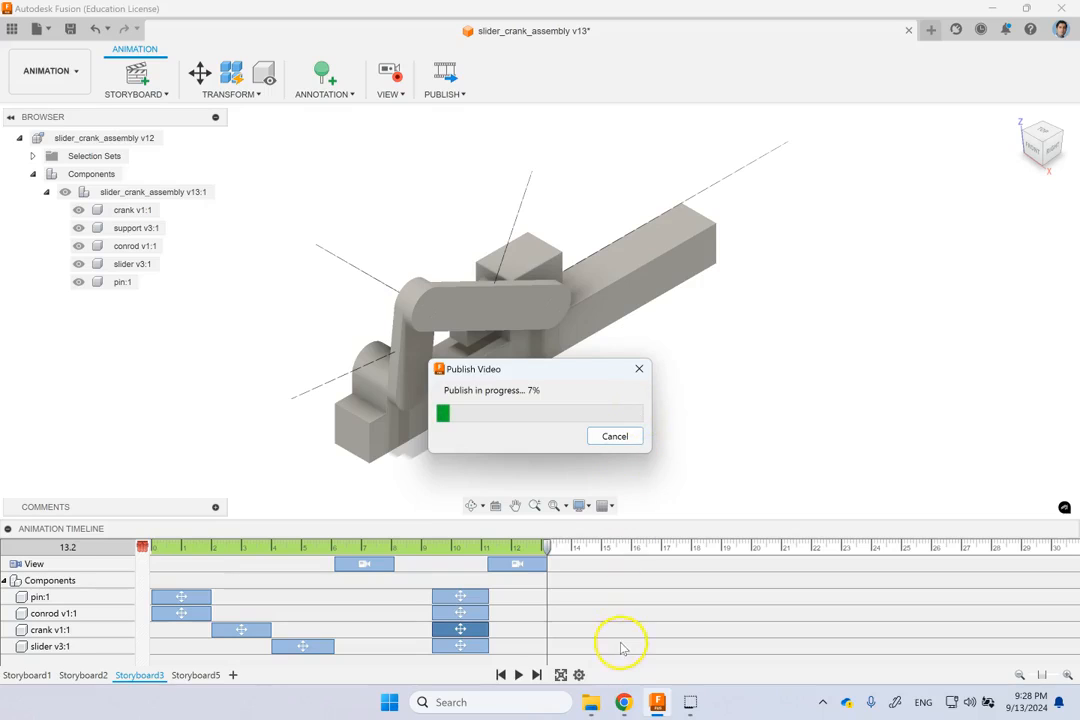
Step: Watch the existing slider_crank_assembly video from the Fusion 360 downloads folder, and return to Fusion to cancel the running publish
left_click(592, 700)
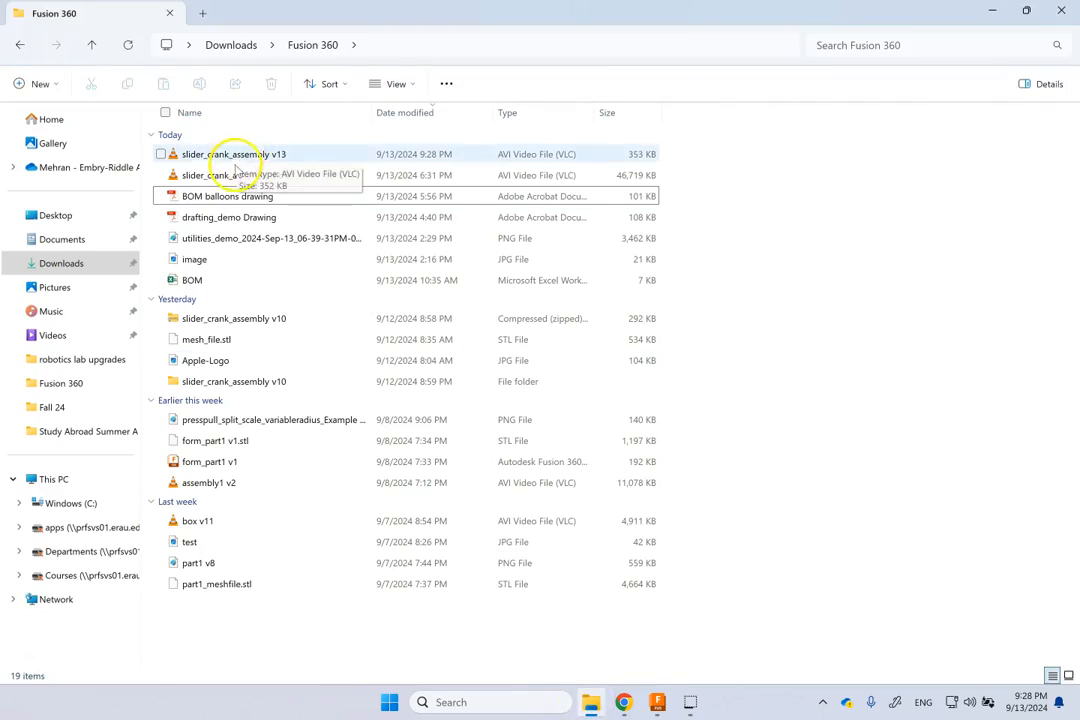
left_click(235, 173)
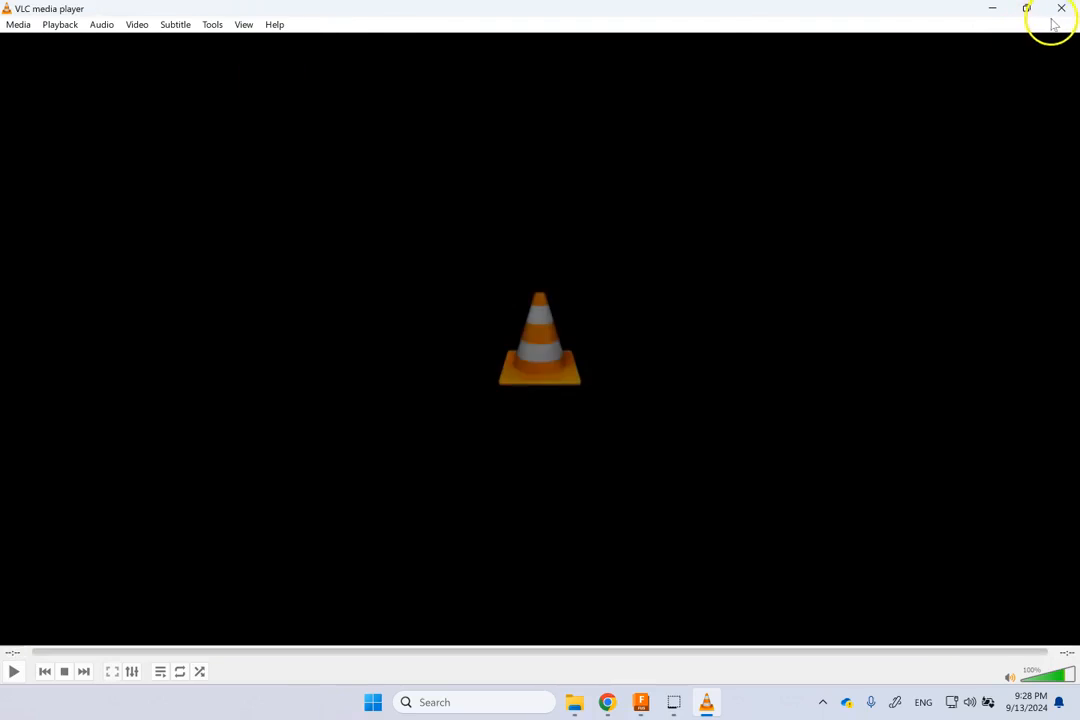
left_click(1061, 9)
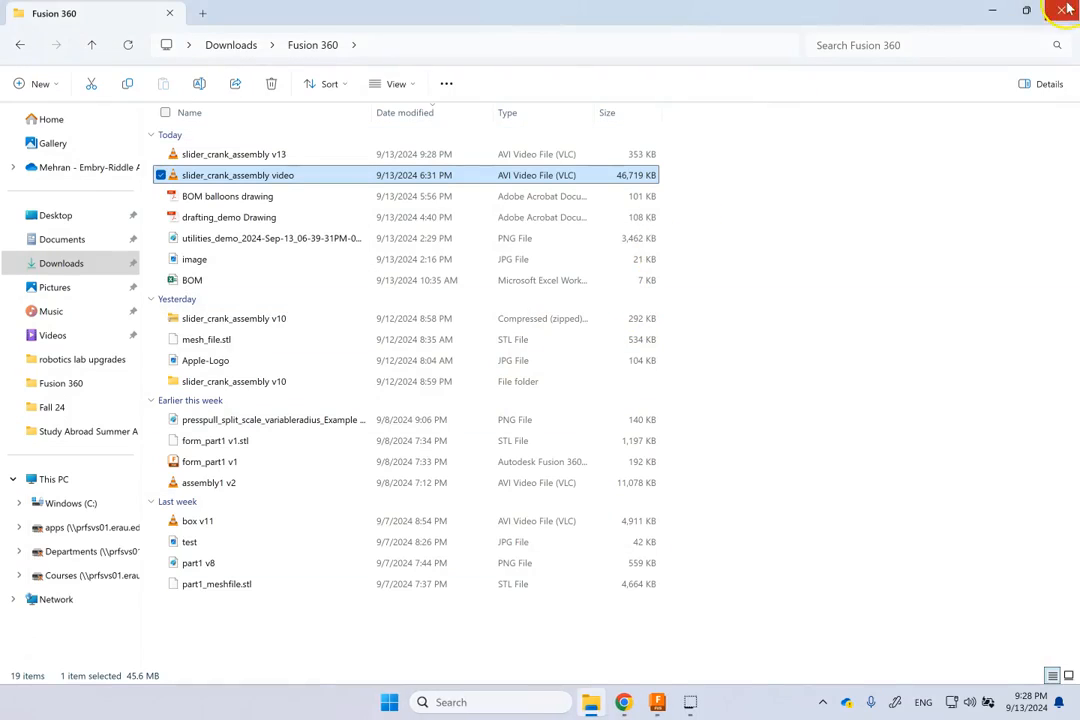
left_click(1062, 9)
left_click(622, 436)
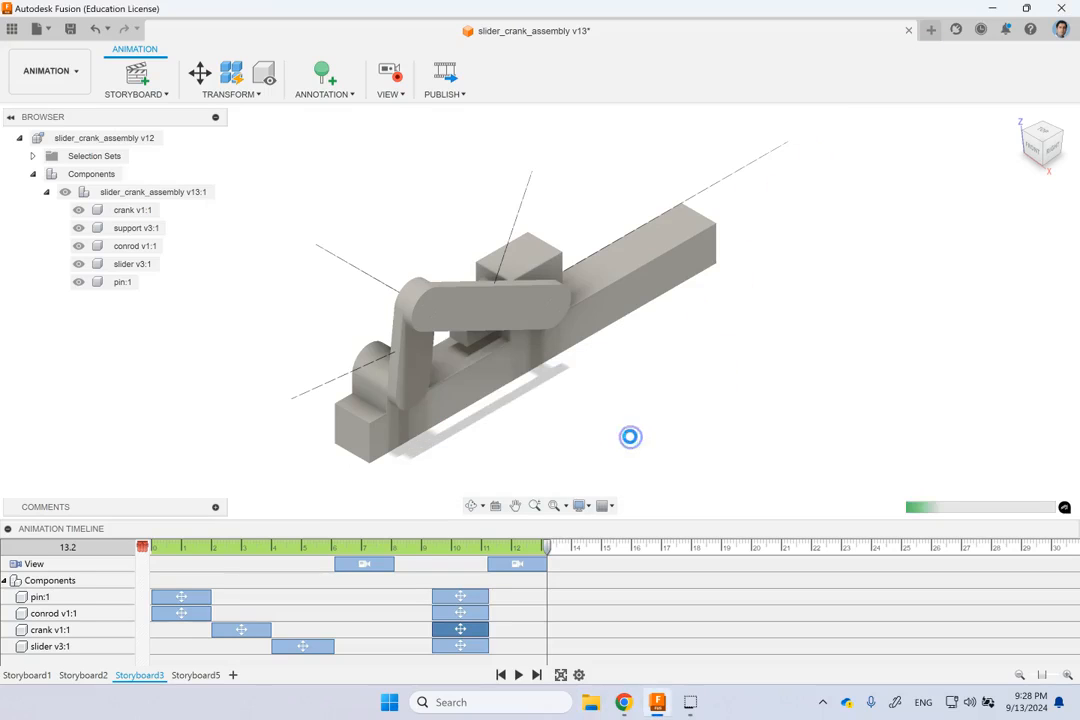
left_click(158, 95)
left_click(228, 95)
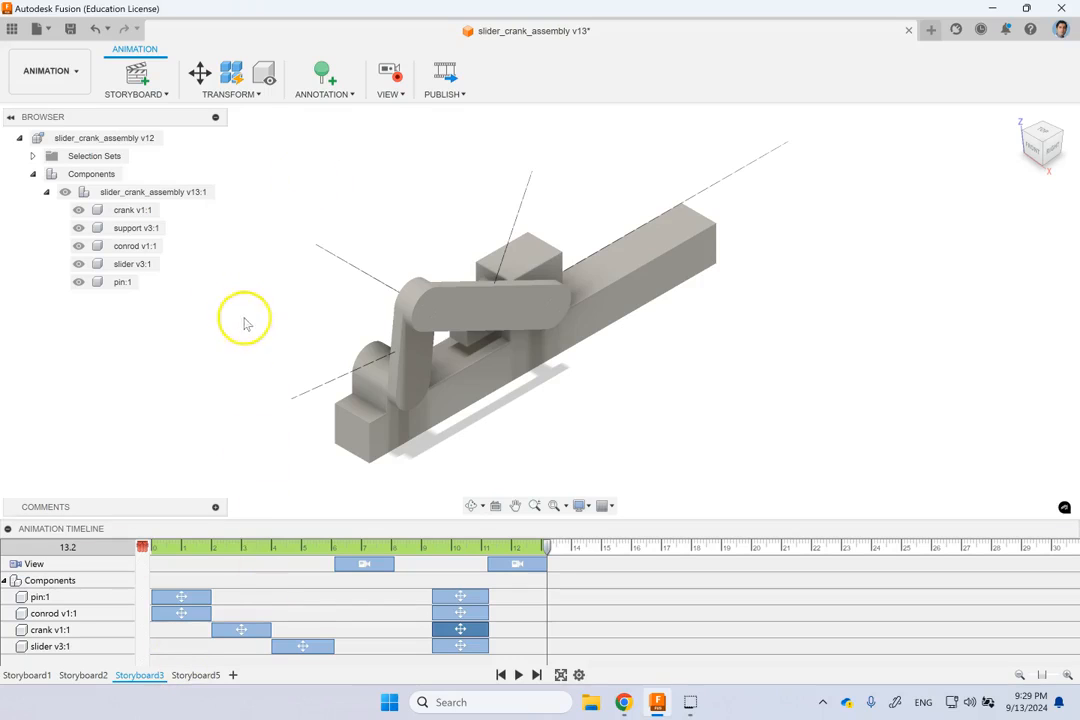
left_click(255, 99)
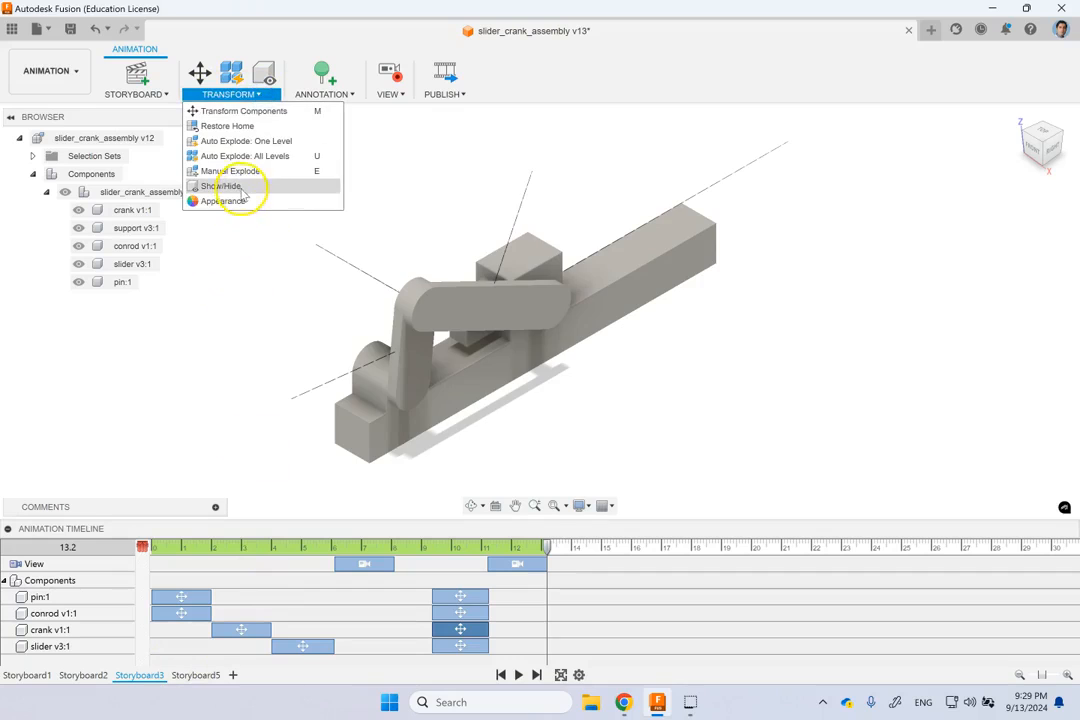
left_click(738, 354)
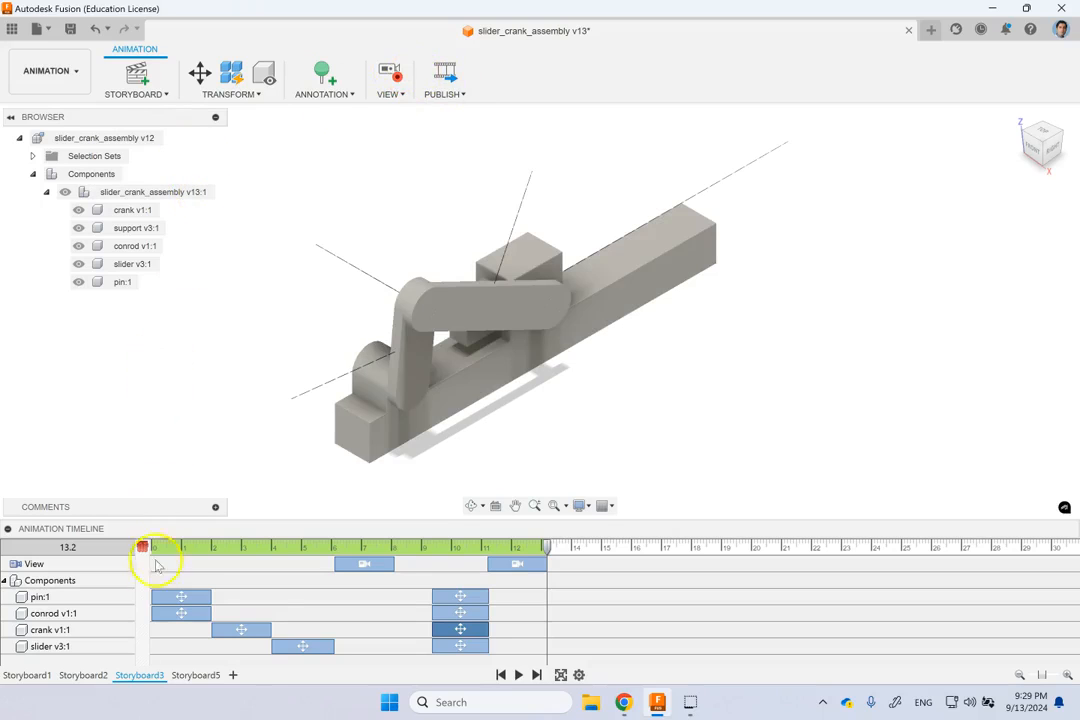
left_click(88, 615)
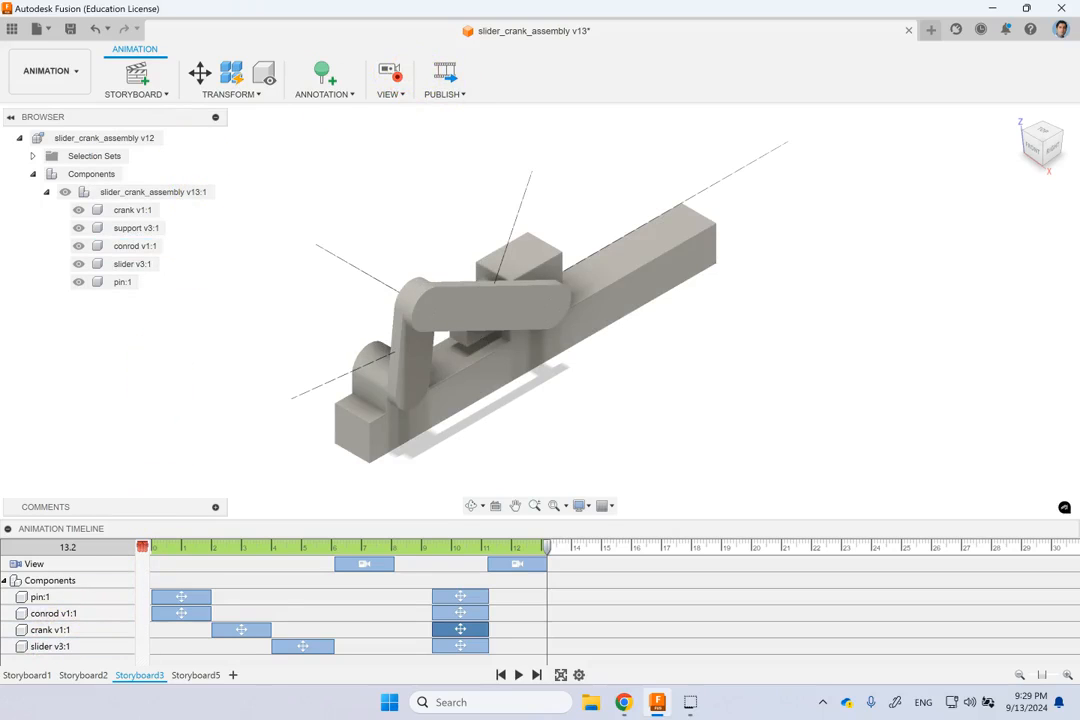